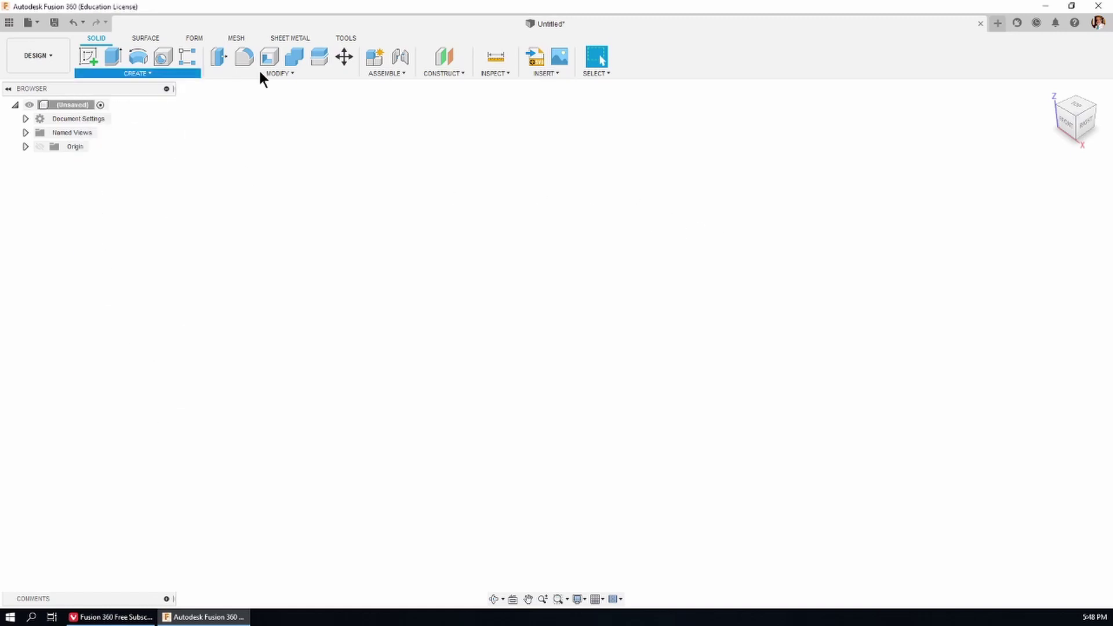
{"action": "left_click", "coordinate": [387, 74]}
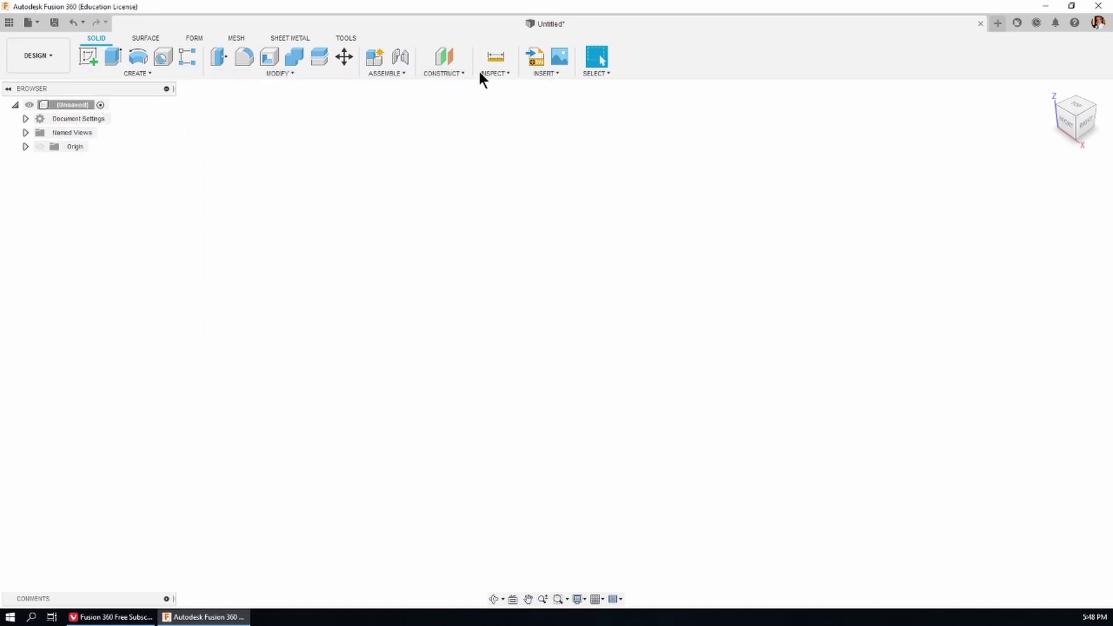
{"action": "left_click", "coordinate": [547, 74]}
{"action": "mouse_move", "coordinate": [143, 69]}
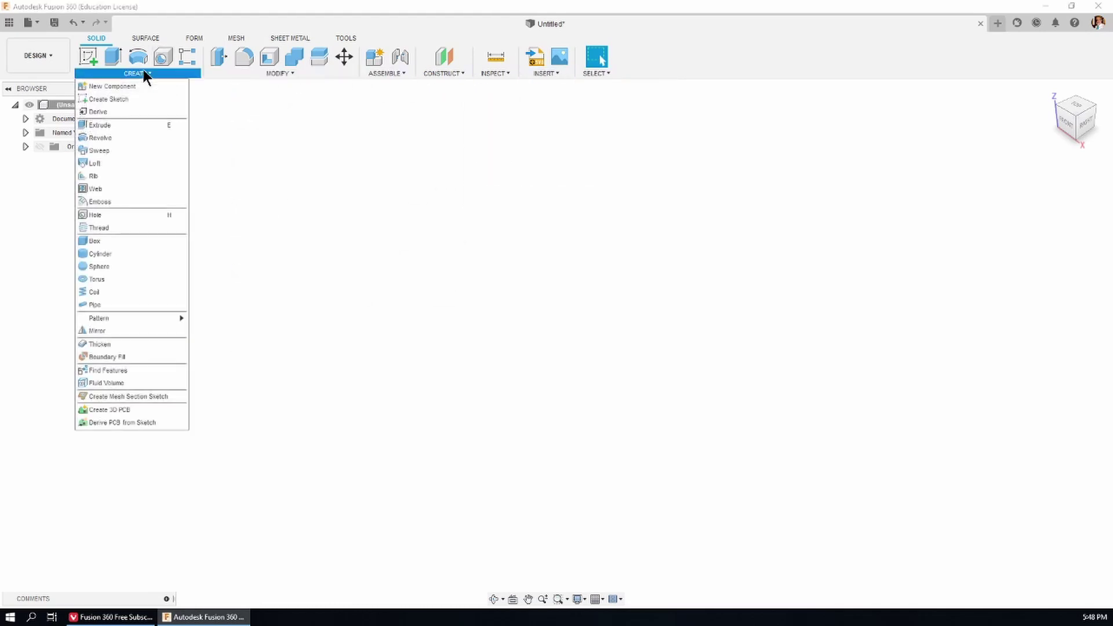
{"action": "left_click", "coordinate": [343, 284]}
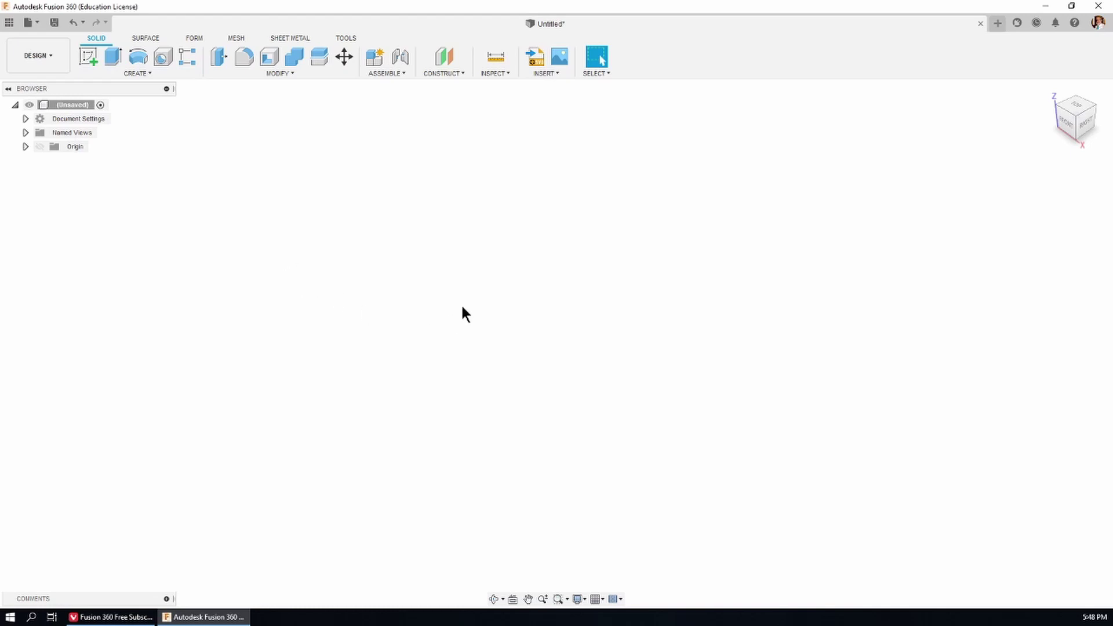
Step: Turn on design history capture for the unsaved design and enable the component color swatch in the timeline settings
{"action": "right_click", "coordinate": [69, 104]}
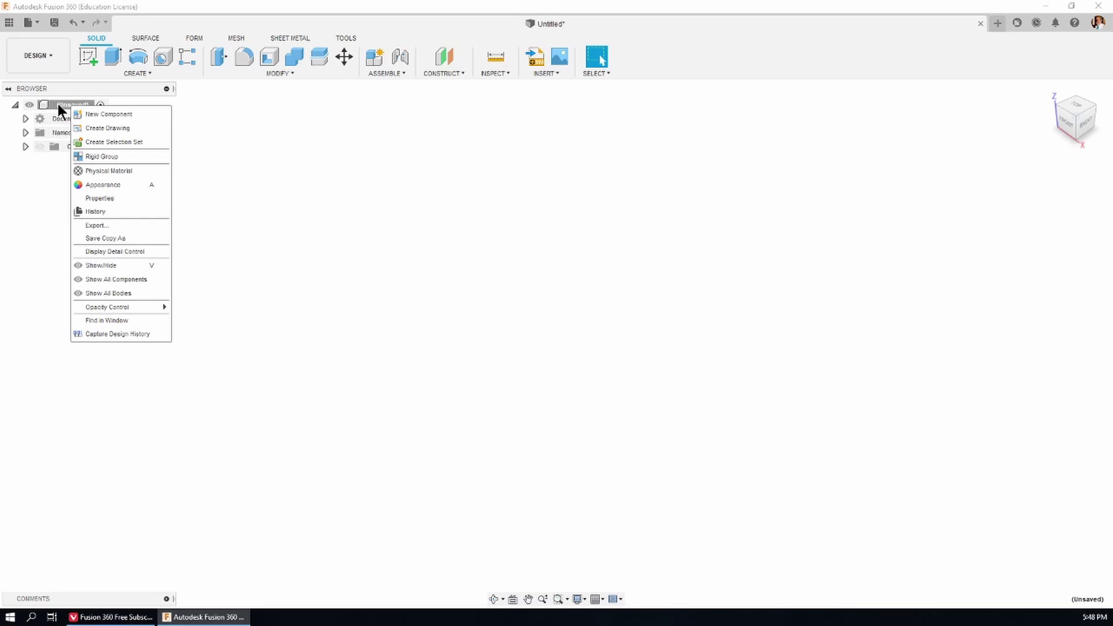
{"action": "left_click", "coordinate": [109, 335]}
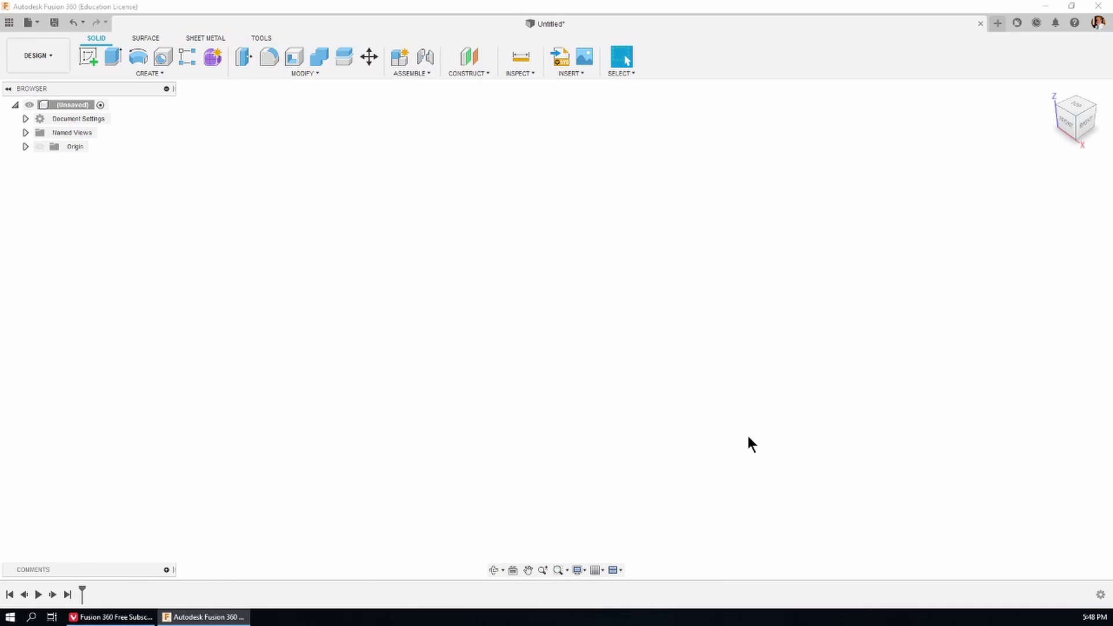
{"action": "left_click", "coordinate": [1101, 595]}
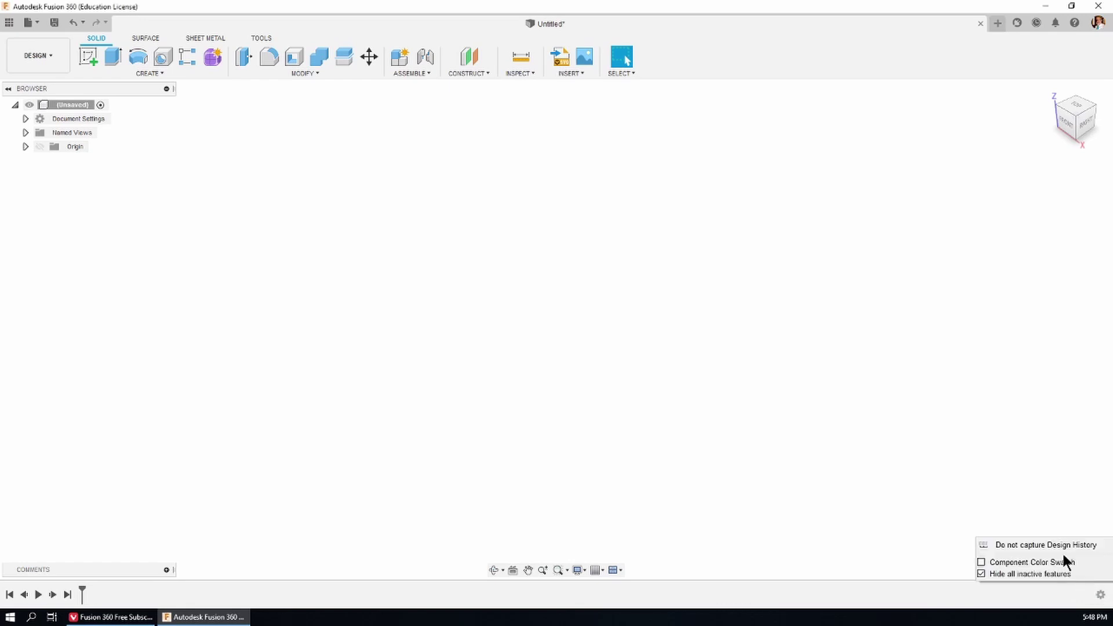
{"action": "left_click", "coordinate": [980, 562]}
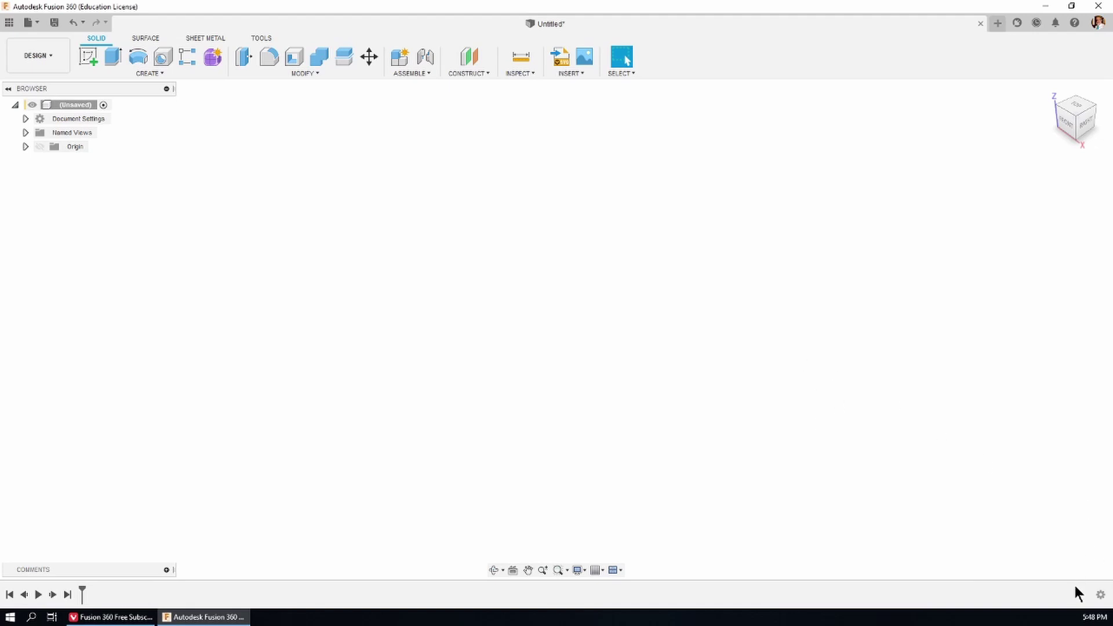
{"action": "left_click", "coordinate": [1100, 595]}
Step: Save the design as Component Tutorial in the Component Tutorials folder of the CAD Curriculum project
{"action": "left_click", "coordinate": [55, 23]}
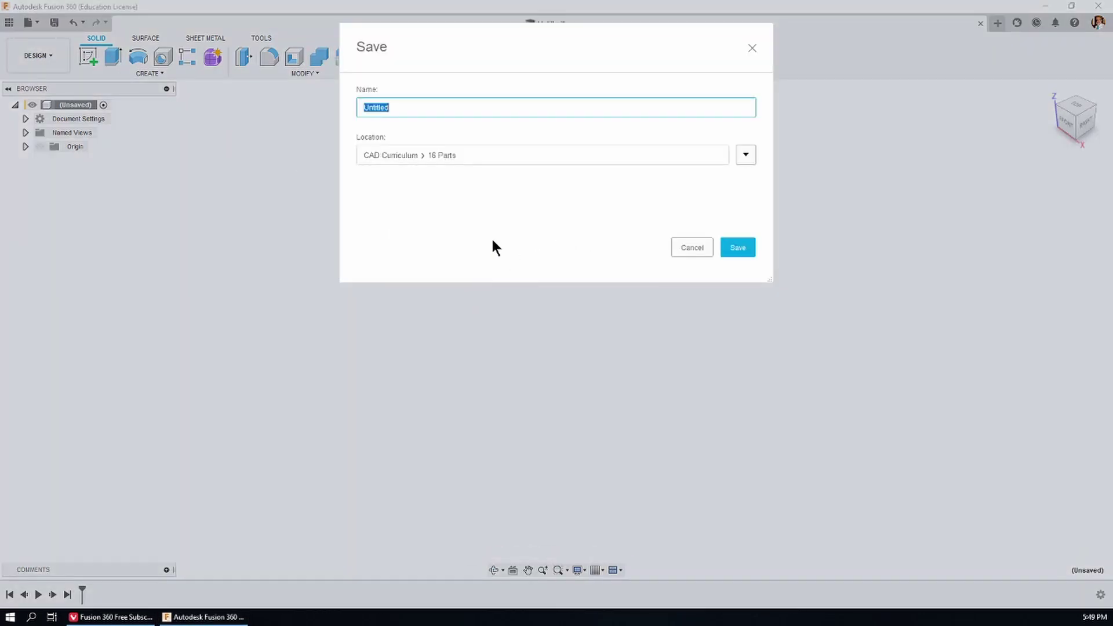
{"action": "type", "text": "Compontne"}
{"action": "key", "text": "BackSpace"}
{"action": "key", "text": "BackSpace"}
{"action": "key", "text": "BackSpace"}
{"action": "key", "text": "BackSpace"}
{"action": "type", "text": "nent Tutorial"}
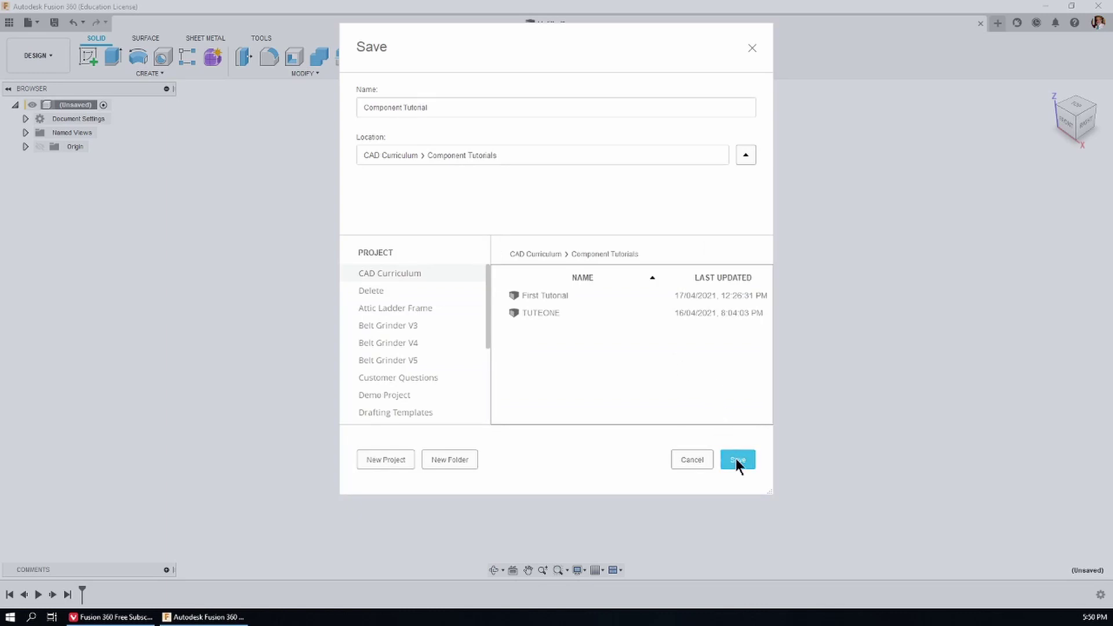
{"action": "left_click", "coordinate": [736, 458]}
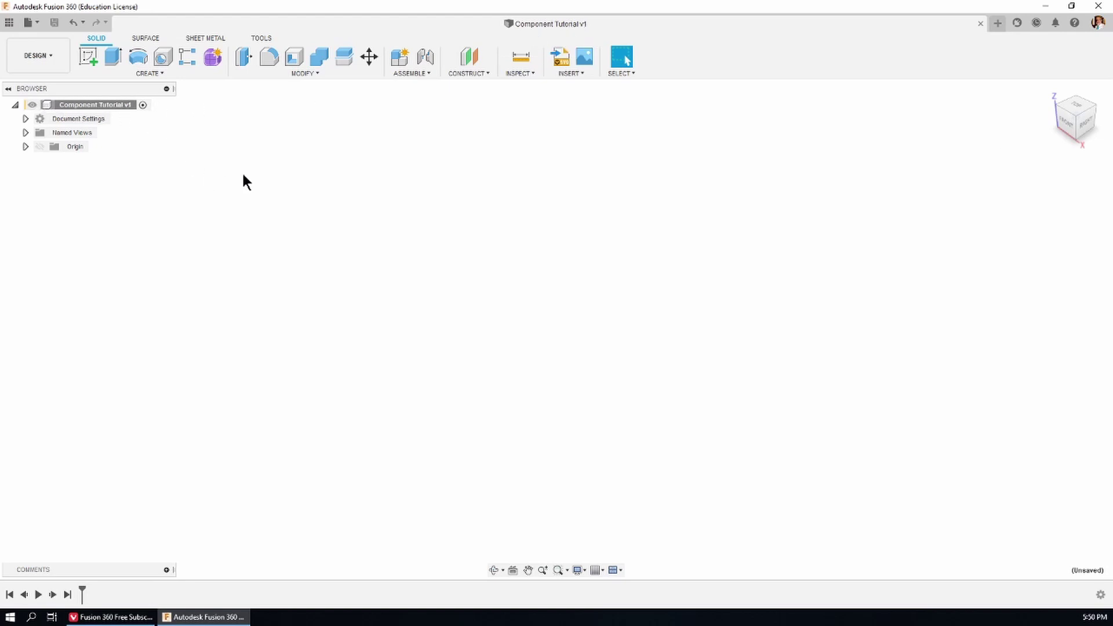
Step: Create an internal standard component named BASE under the top-level component and activate it
{"action": "right_click", "coordinate": [112, 105]}
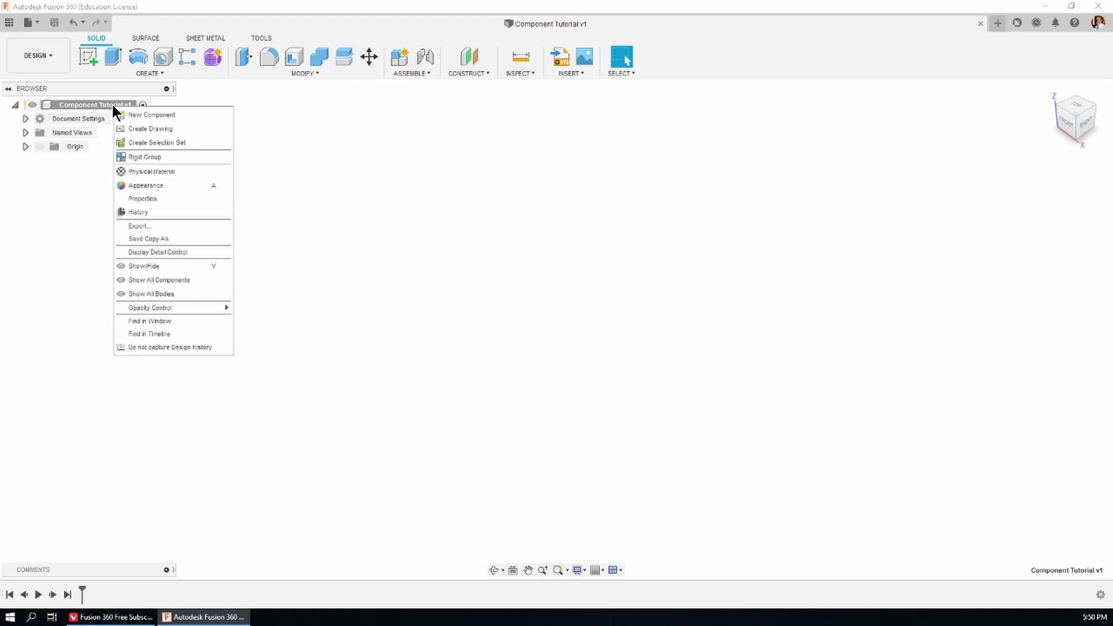
{"action": "left_click", "coordinate": [169, 110]}
{"action": "left_click_drag", "start_coordinate": [1000, 162], "coordinate": [923, 158]}
{"action": "double_click", "coordinate": [915, 223]}
{"action": "key", "text": "BackSpace"}
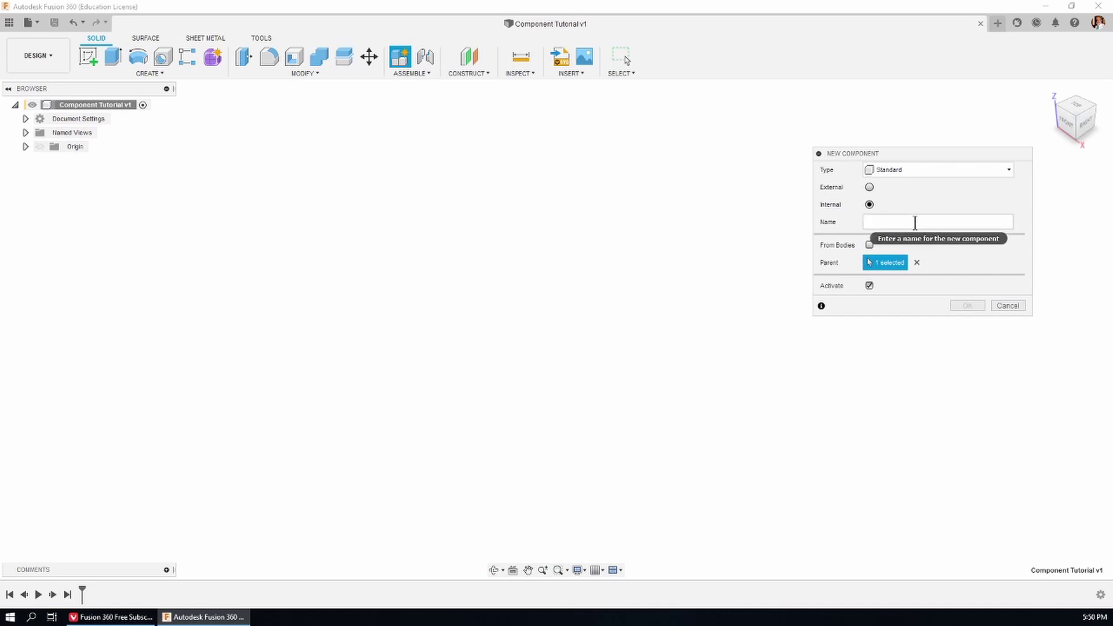
{"action": "type", "text": "BASE"}
{"action": "left_click", "coordinate": [964, 305]}
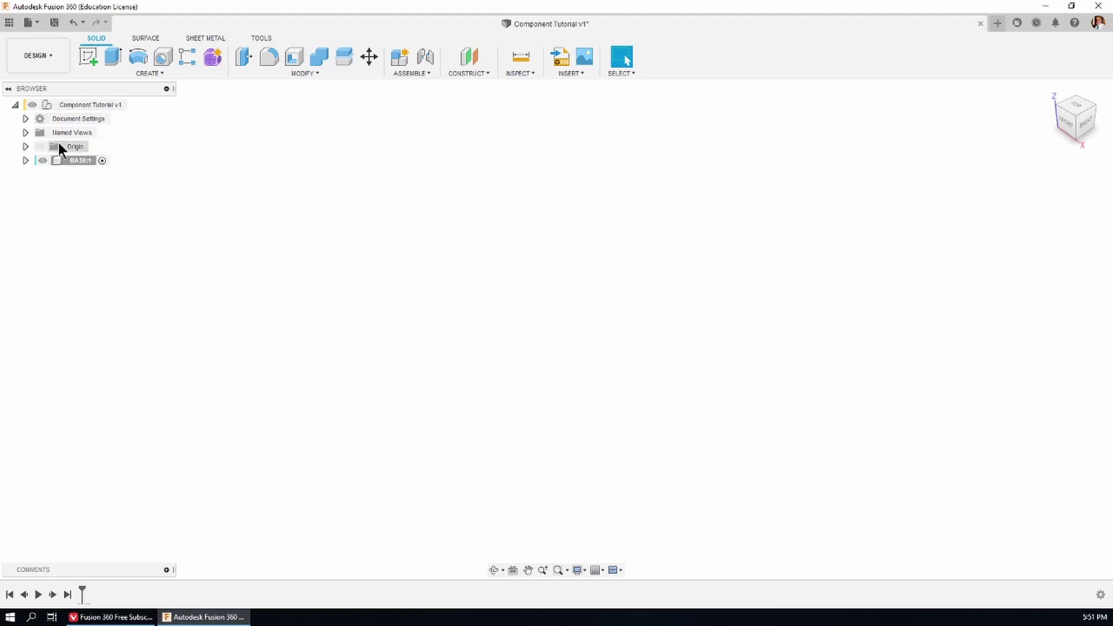
Step: Show the top-level origin and start a sketch for BASE on the vertical YZ plane facing the Right view
{"action": "left_click", "coordinate": [41, 146]}
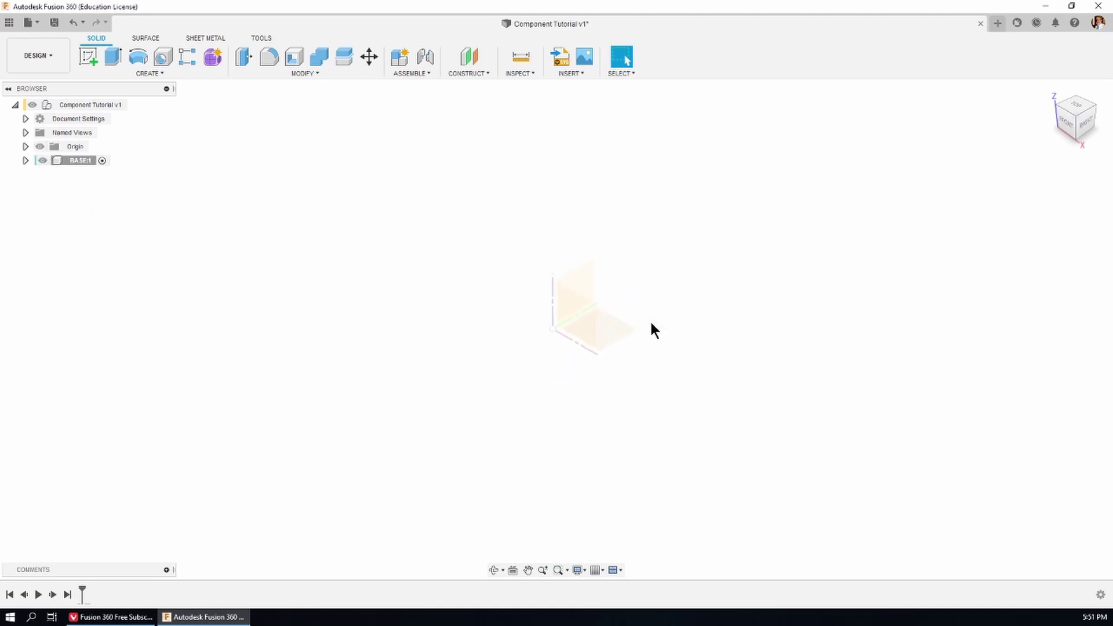
{"action": "left_click", "coordinate": [87, 55]}
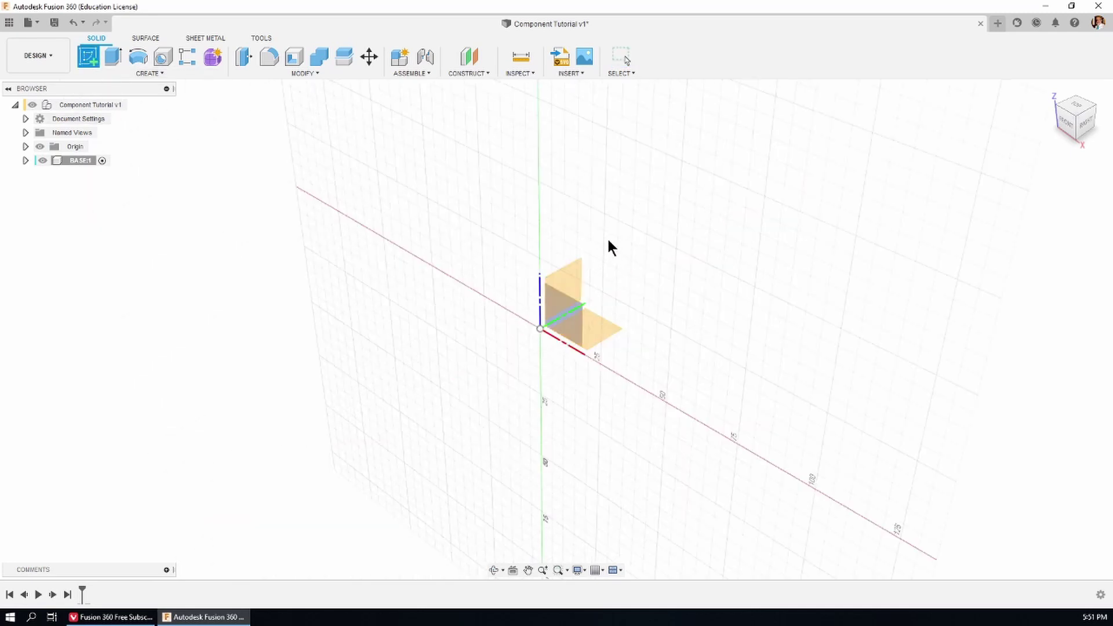
{"action": "left_click", "coordinate": [569, 278]}
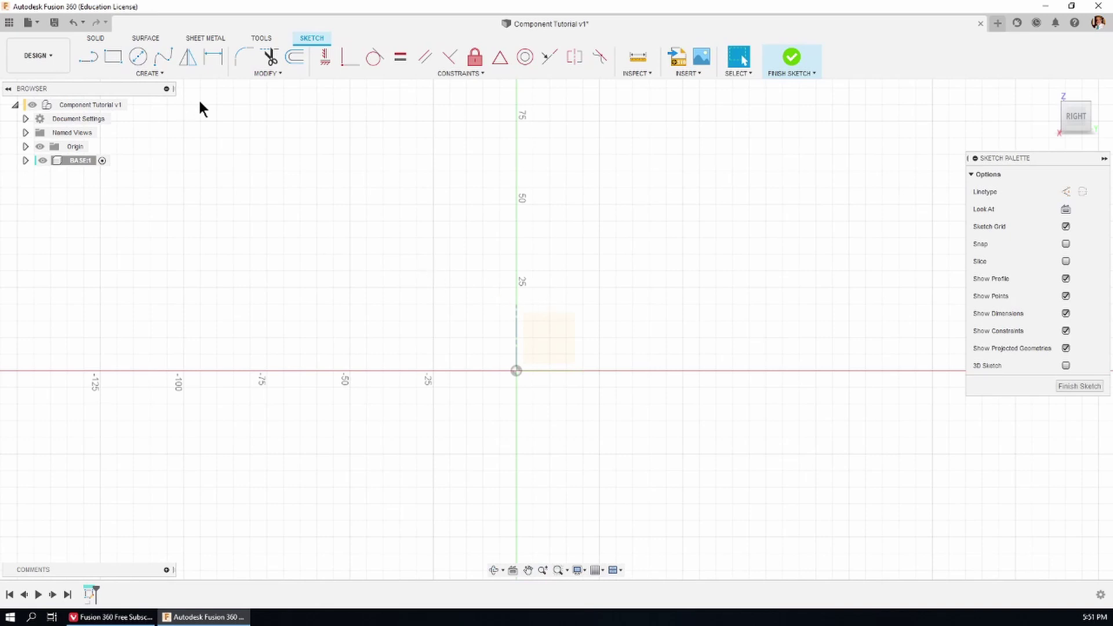
Step: Sketch a two-point rectangle 40 mm wide and 60 mm high around the origin
{"action": "left_click", "coordinate": [114, 57]}
{"action": "left_click", "coordinate": [454, 543]}
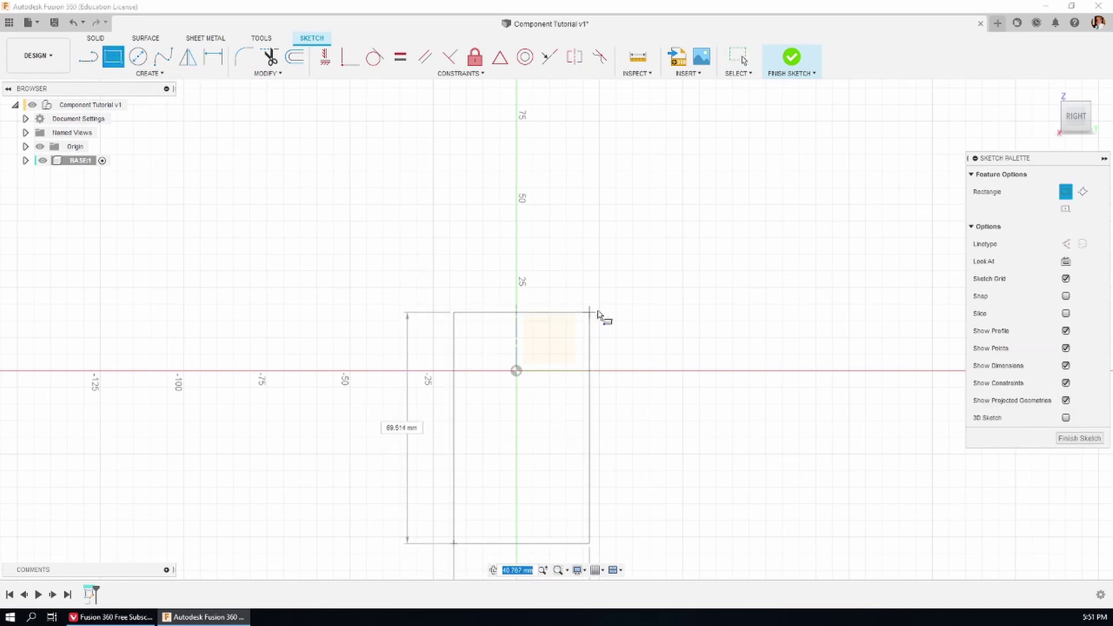
{"action": "type", "text": "40"}
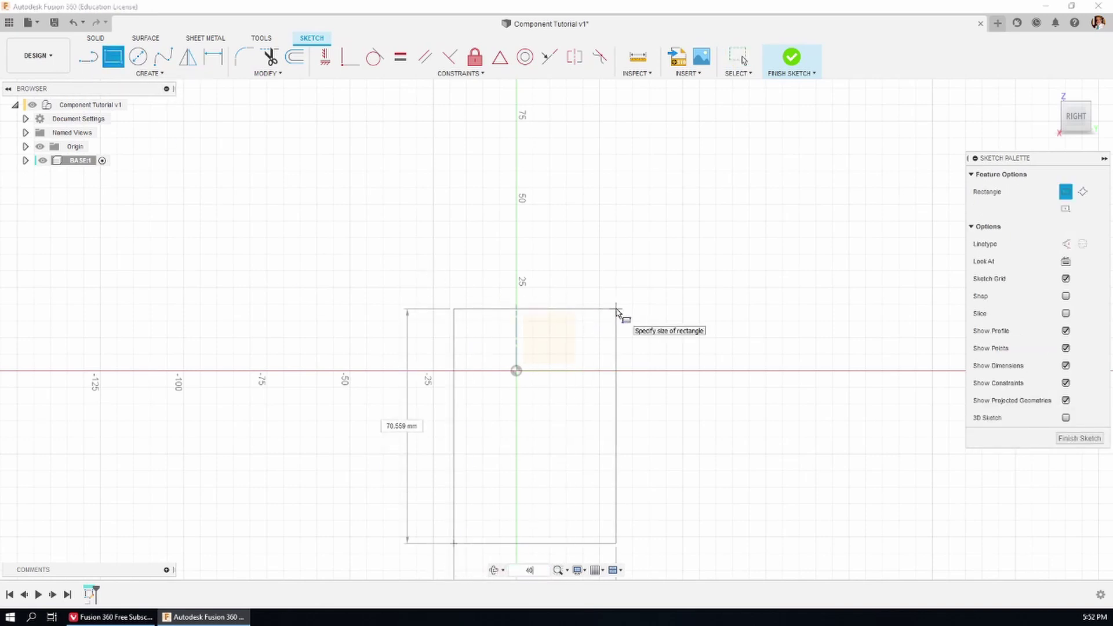
{"action": "key", "text": "Tab"}
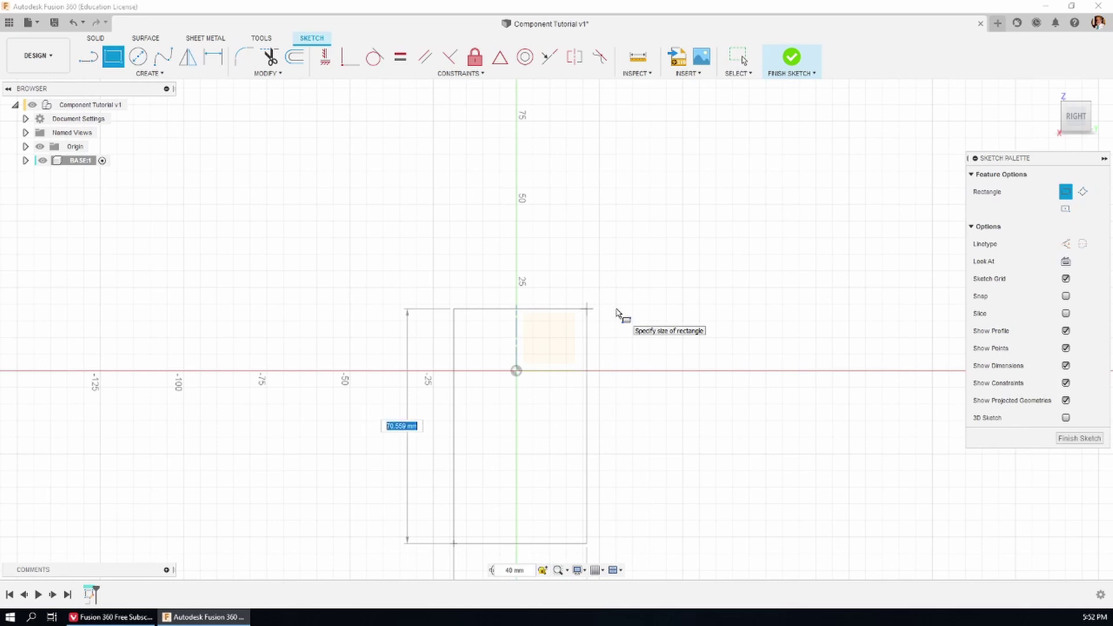
{"action": "type", "text": "60"}
{"action": "key", "text": "Return"}
{"action": "key", "text": "Escape"}
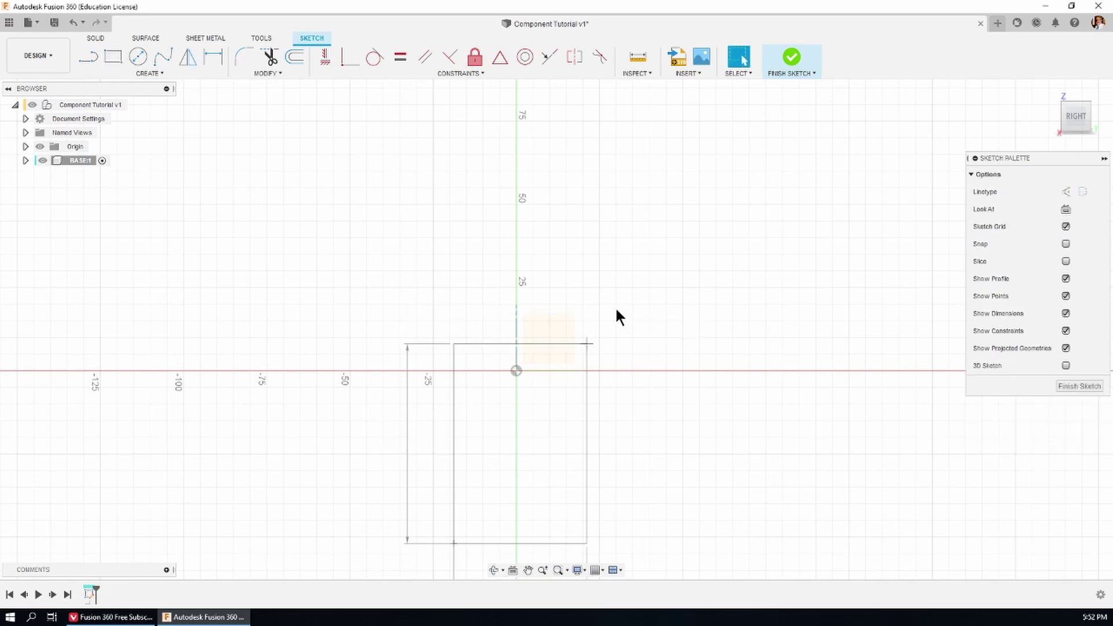
Step: Dimension the distance from the origin to the rectangle's top edge as 20 mm
{"action": "key", "text": "d"}
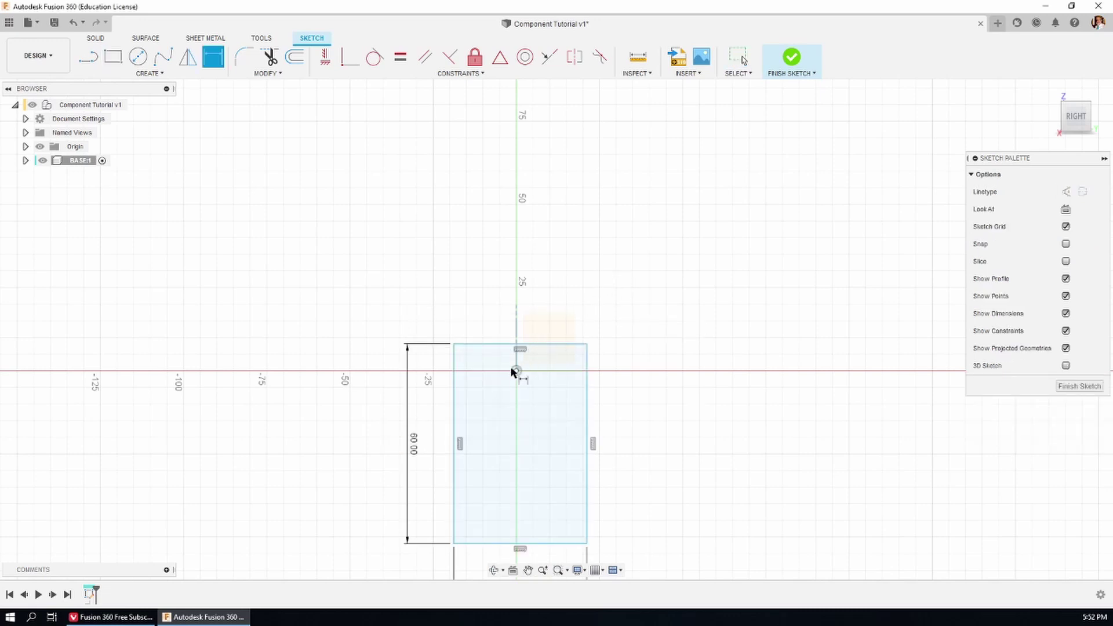
{"action": "left_click", "coordinate": [516, 371]}
{"action": "left_click", "coordinate": [563, 344]}
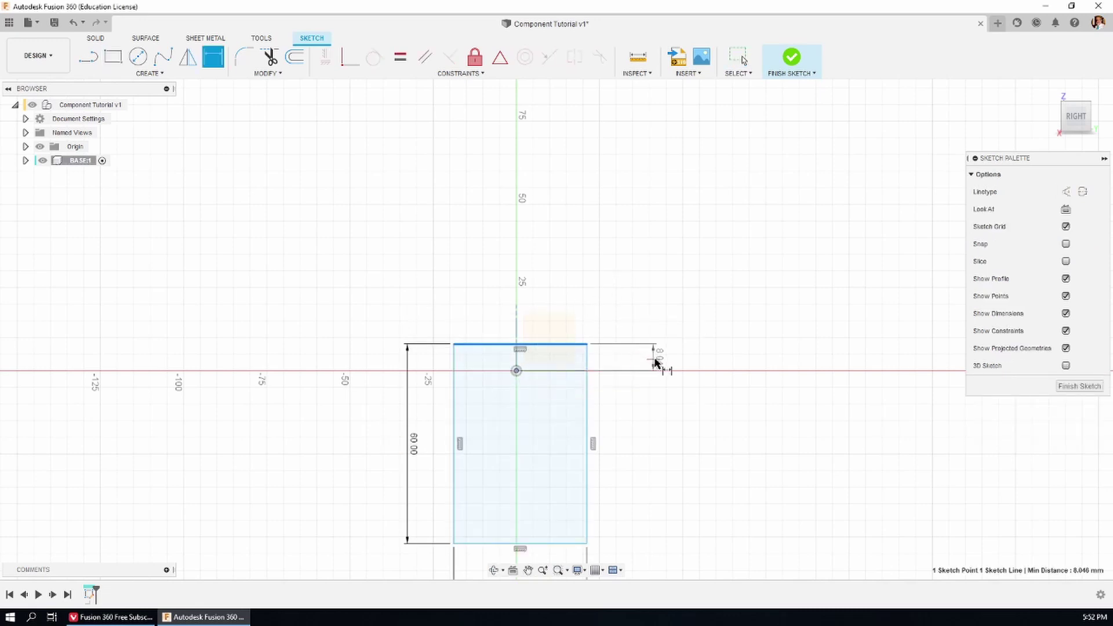
{"action": "left_click", "coordinate": [677, 354]}
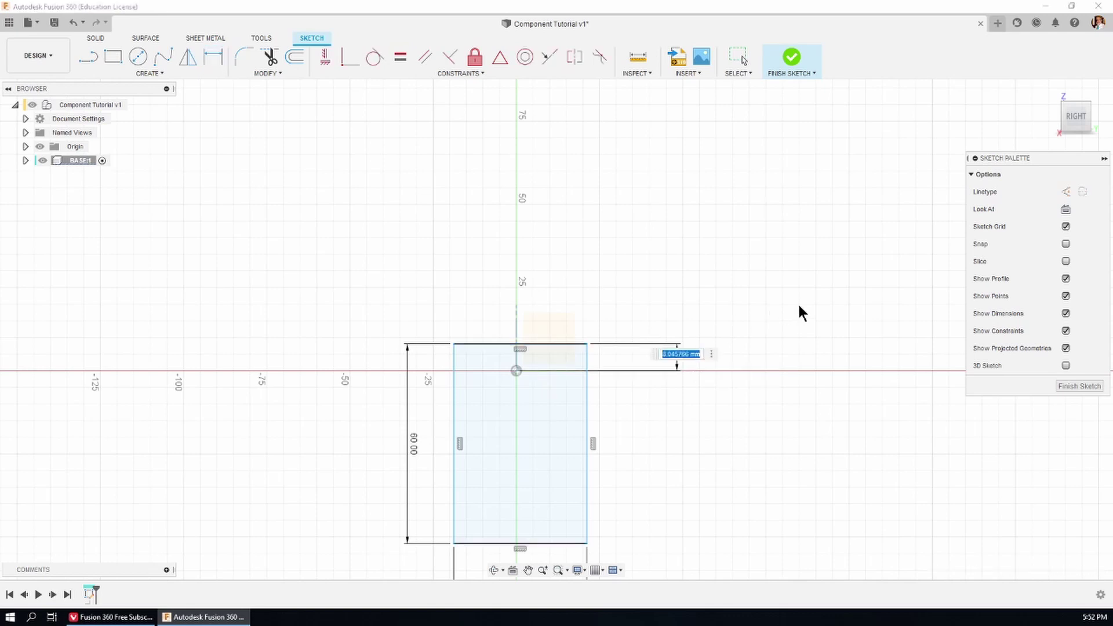
{"action": "type", "text": "20"}
{"action": "key", "text": "Return"}
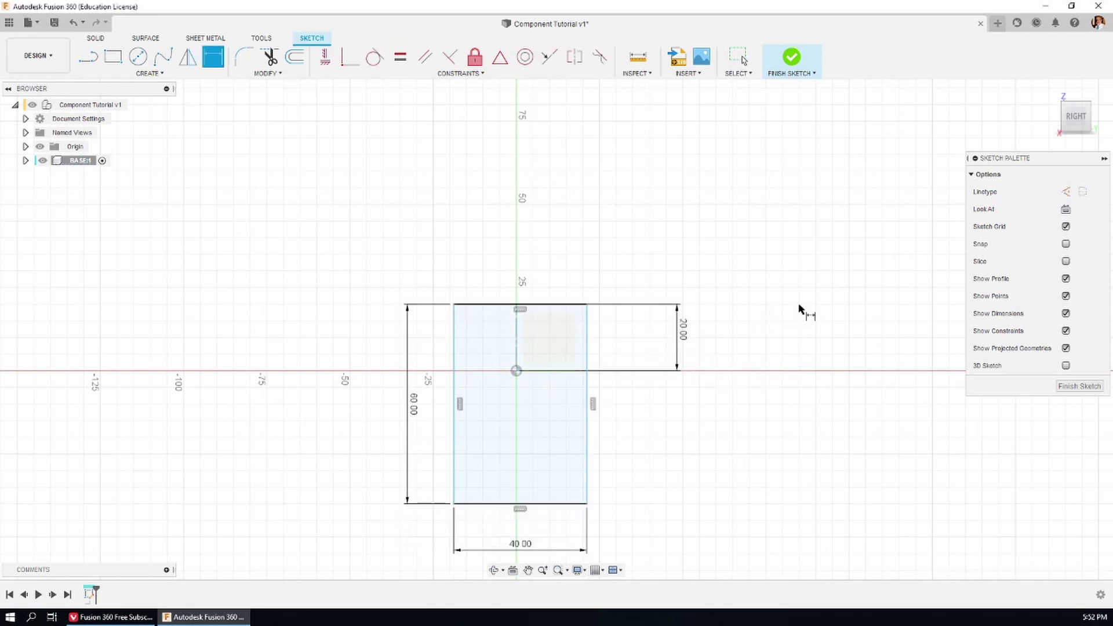
Step: Dimension the distance from the origin to the rectangle's right edge as 20 mm
{"action": "left_click", "coordinate": [516, 371]}
{"action": "left_click", "coordinate": [588, 344]}
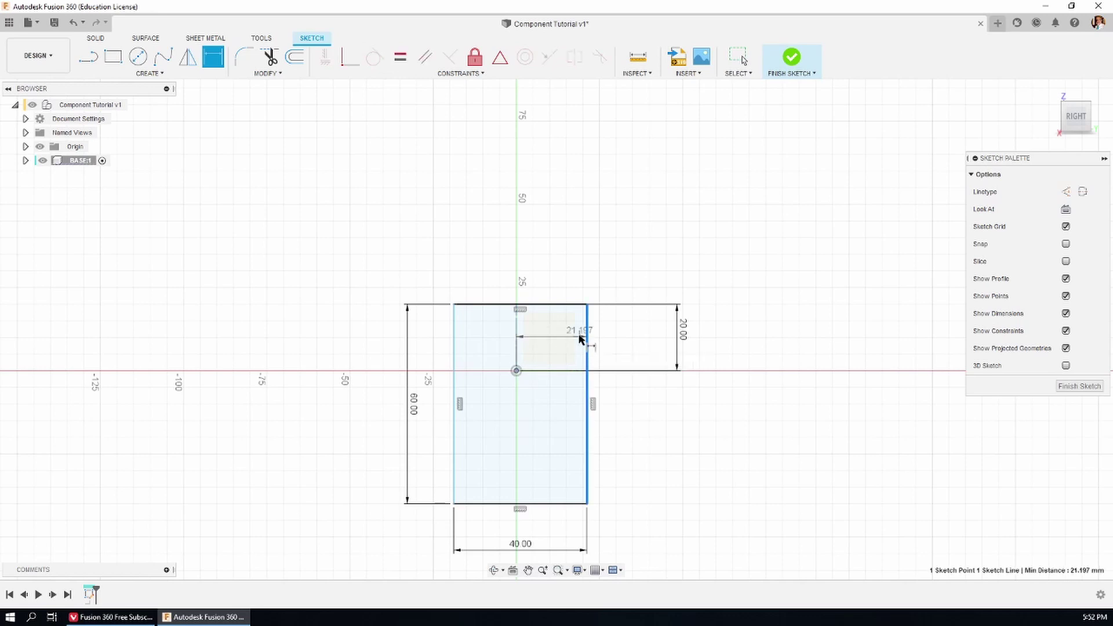
{"action": "left_click", "coordinate": [603, 236]}
{"action": "type", "text": "20"}
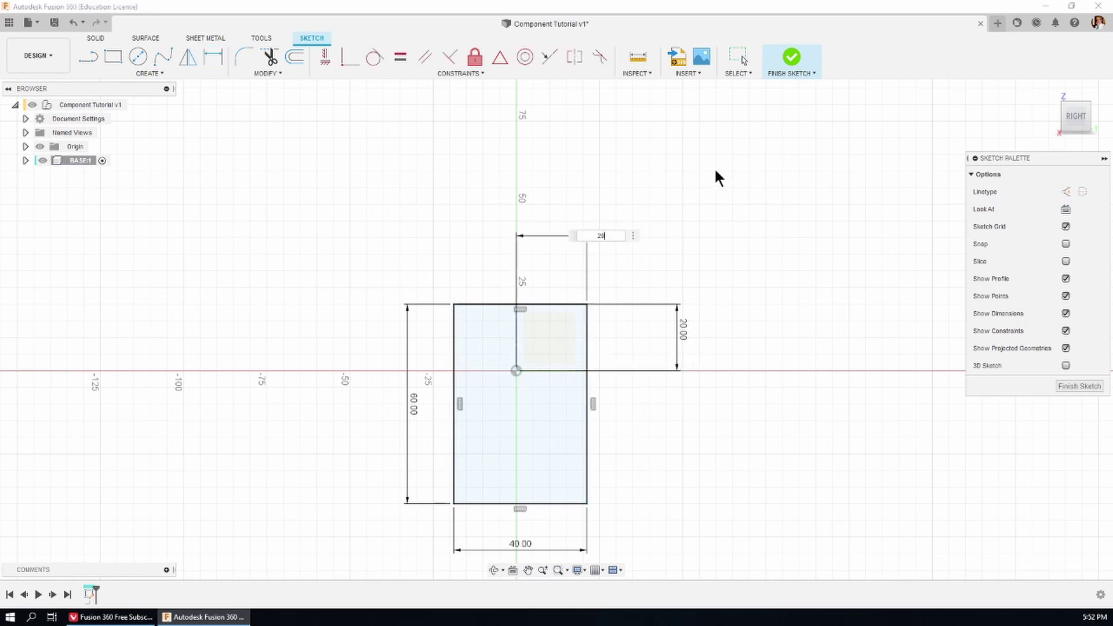
{"action": "key", "text": "Return"}
{"action": "key", "text": "Escape"}
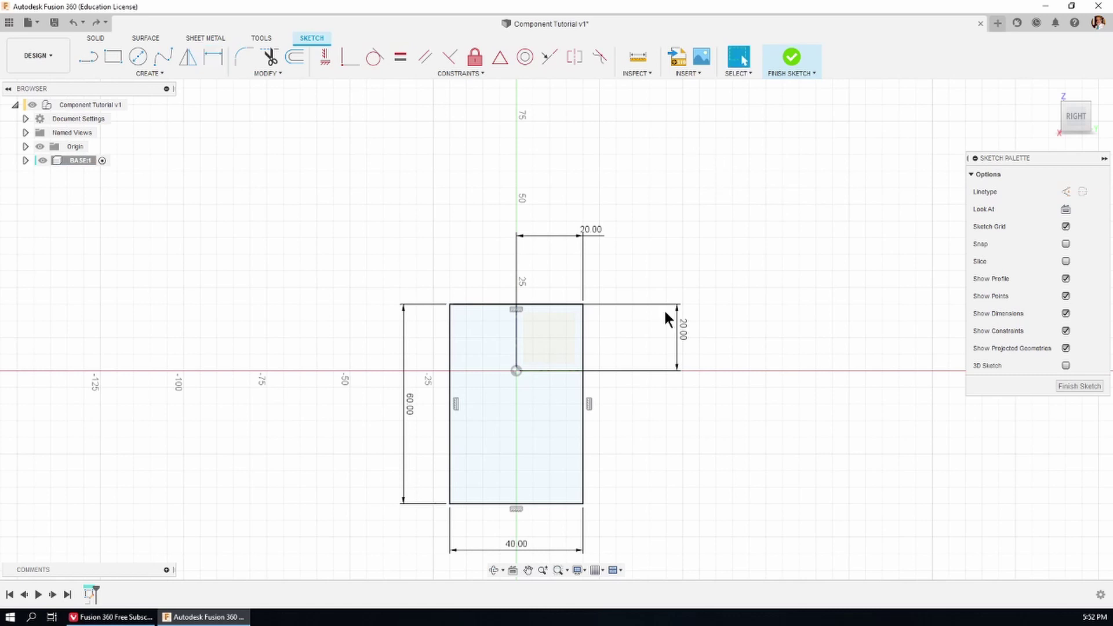
Step: Sketch two concentric circles centred on the origin with diameters of 15 mm and 30 mm
{"action": "key", "text": "c"}
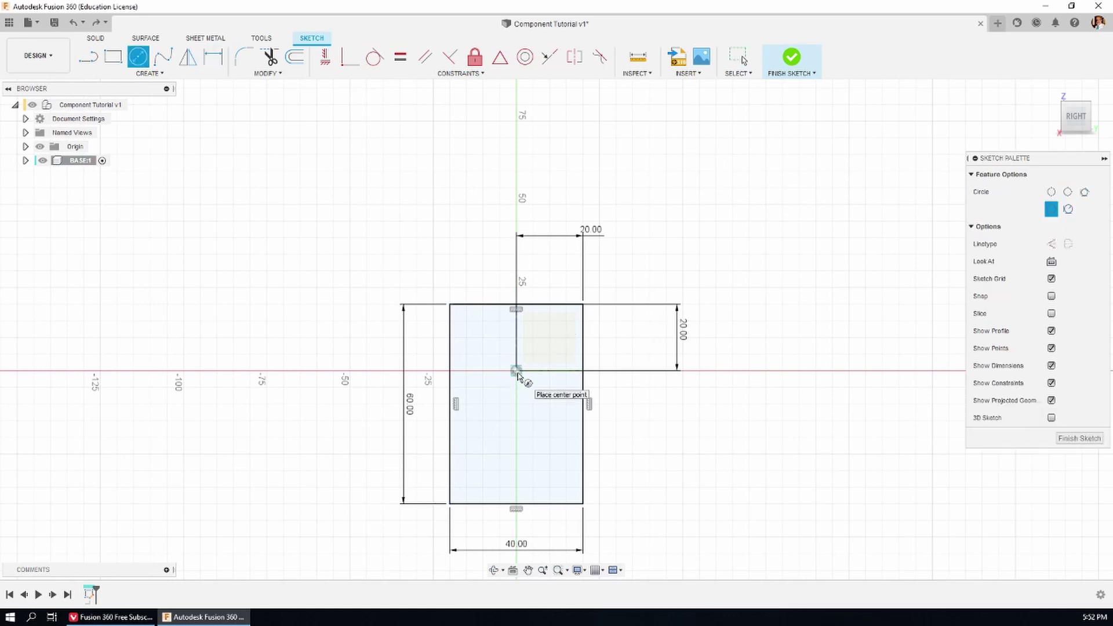
{"action": "left_click", "coordinate": [516, 371]}
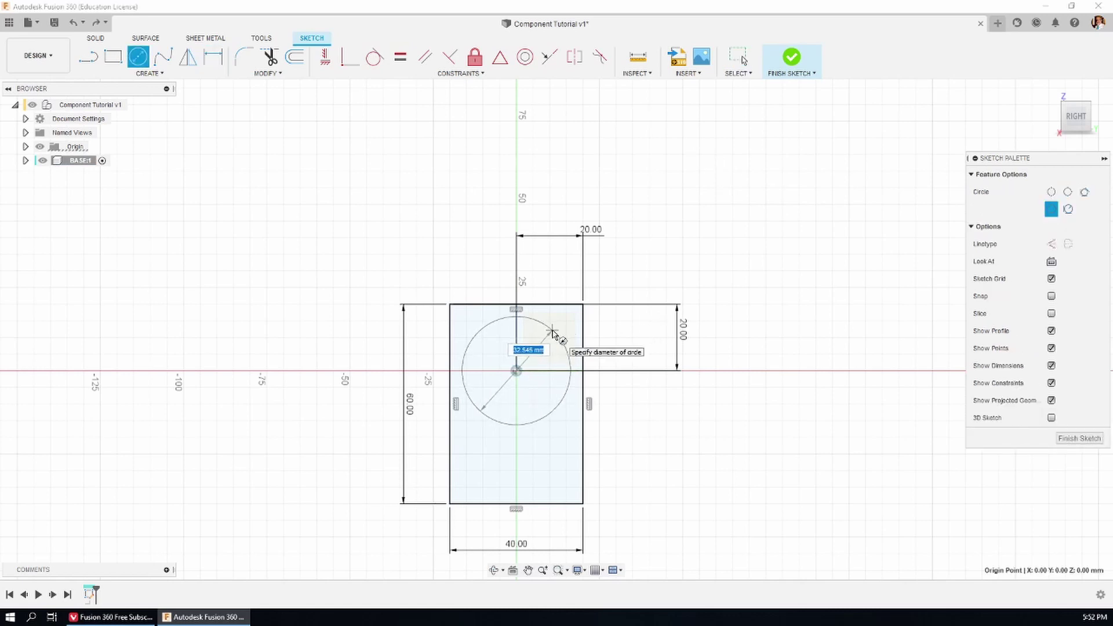
{"action": "type", "text": "15"}
{"action": "key", "text": "Return"}
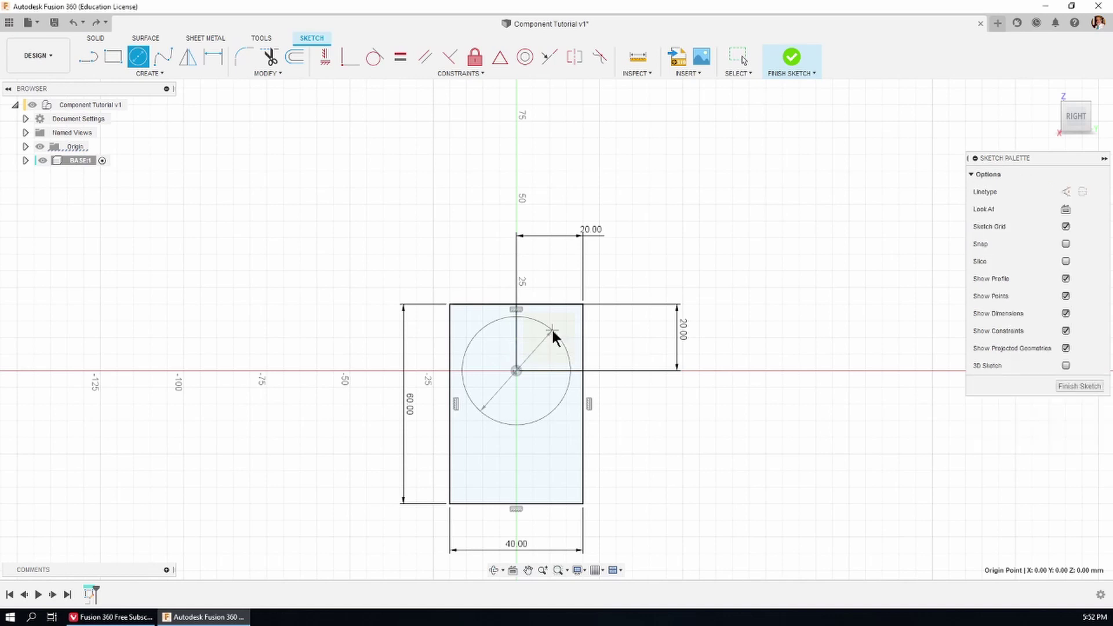
{"action": "left_click", "coordinate": [516, 371]}
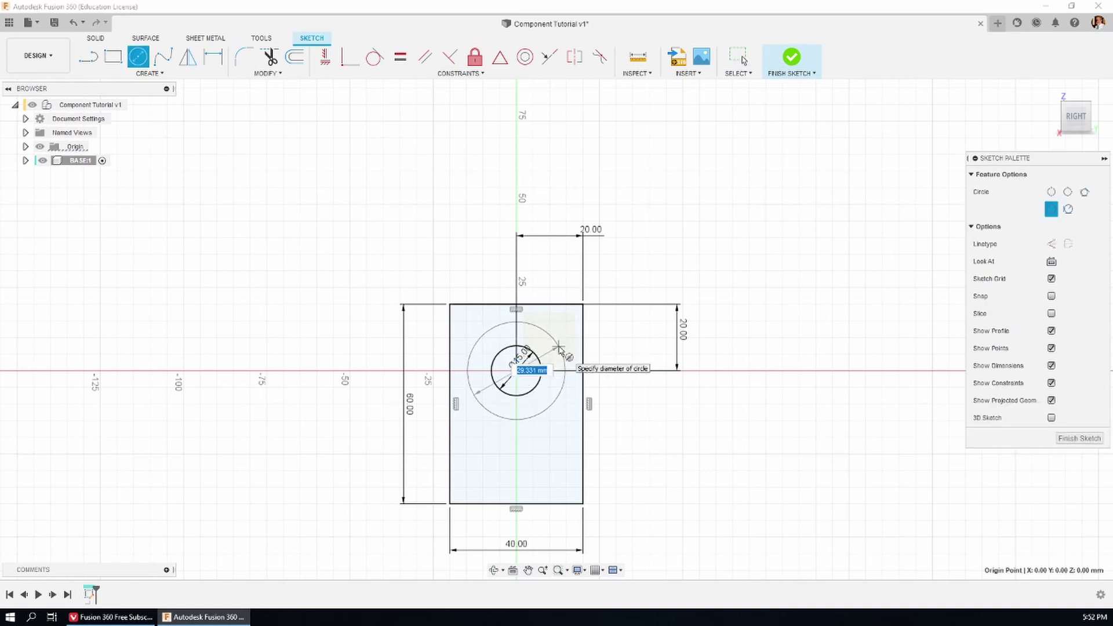
{"action": "type", "text": "30"}
{"action": "key", "text": "Return"}
{"action": "key", "text": "Escape"}
Step: Sketch a two-point rectangle 10 mm wide and 6 mm high above the origin, overlapping the circles
{"action": "scroll", "coordinate": [522, 342], "scroll_direction": "up", "scroll_amount": 3}
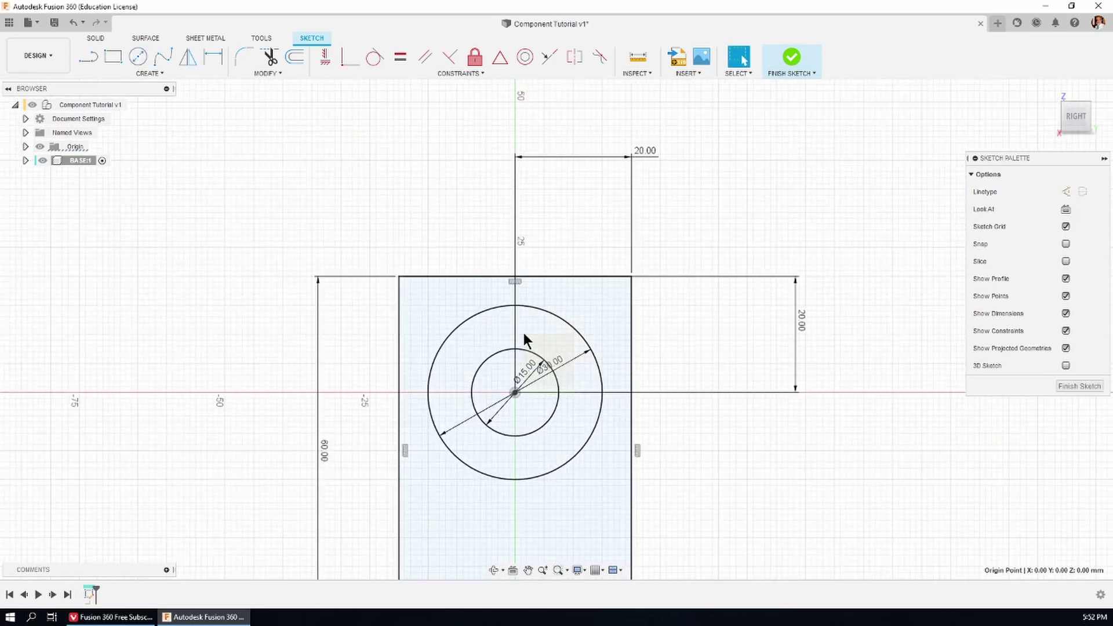
{"action": "key", "text": "r"}
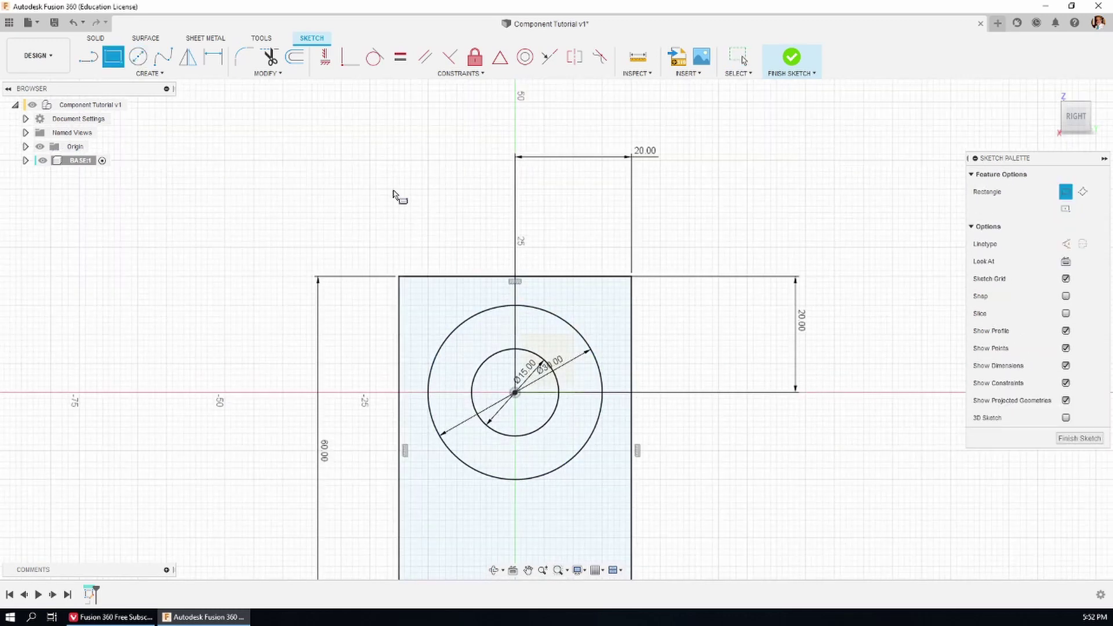
{"action": "left_click", "coordinate": [497, 331]}
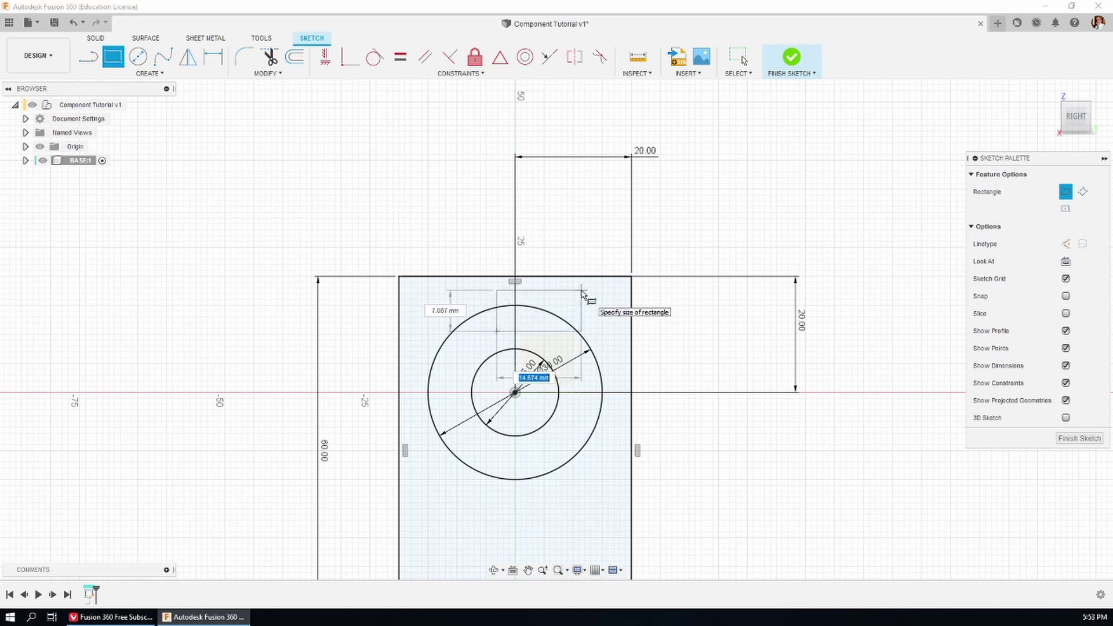
{"action": "type", "text": "10"}
{"action": "key", "text": "Tab"}
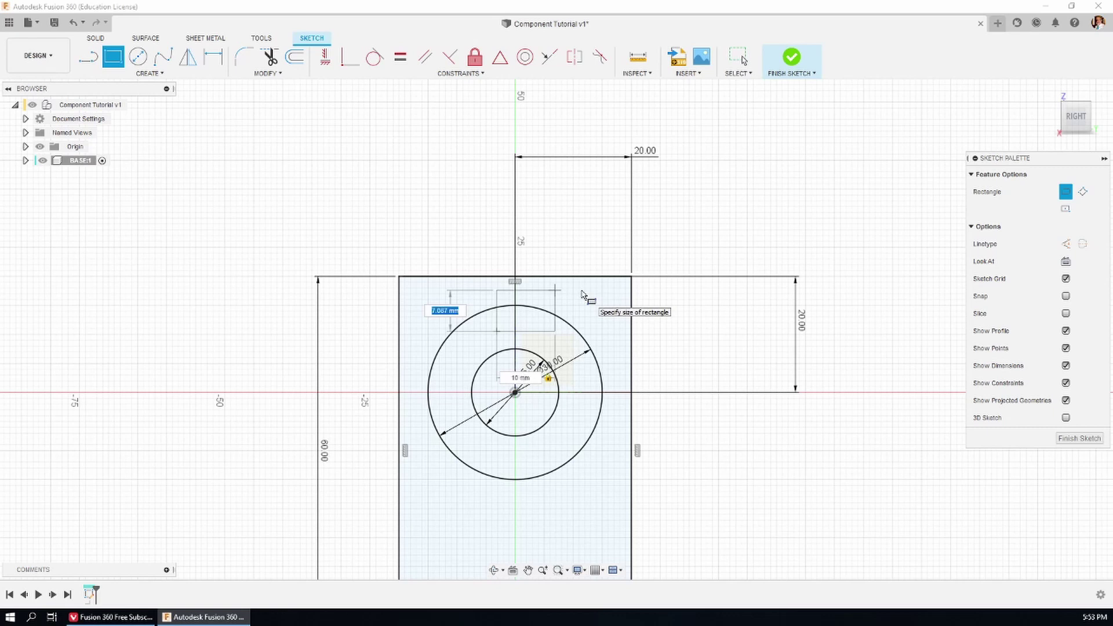
{"action": "type", "text": "6"}
{"action": "key", "text": "Return"}
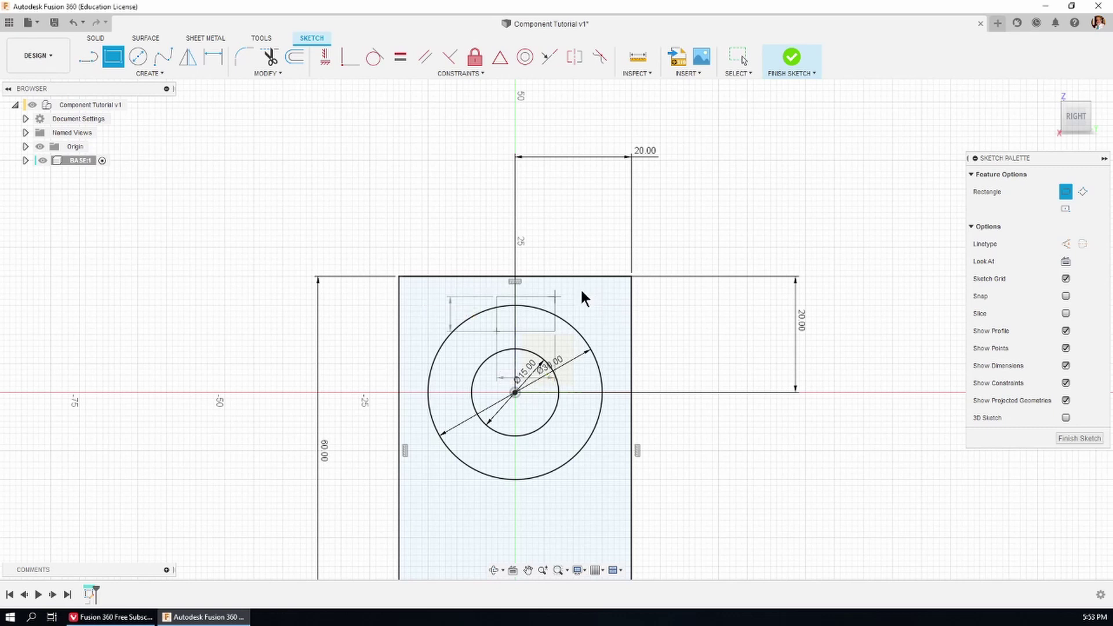
{"action": "key", "text": "Escape"}
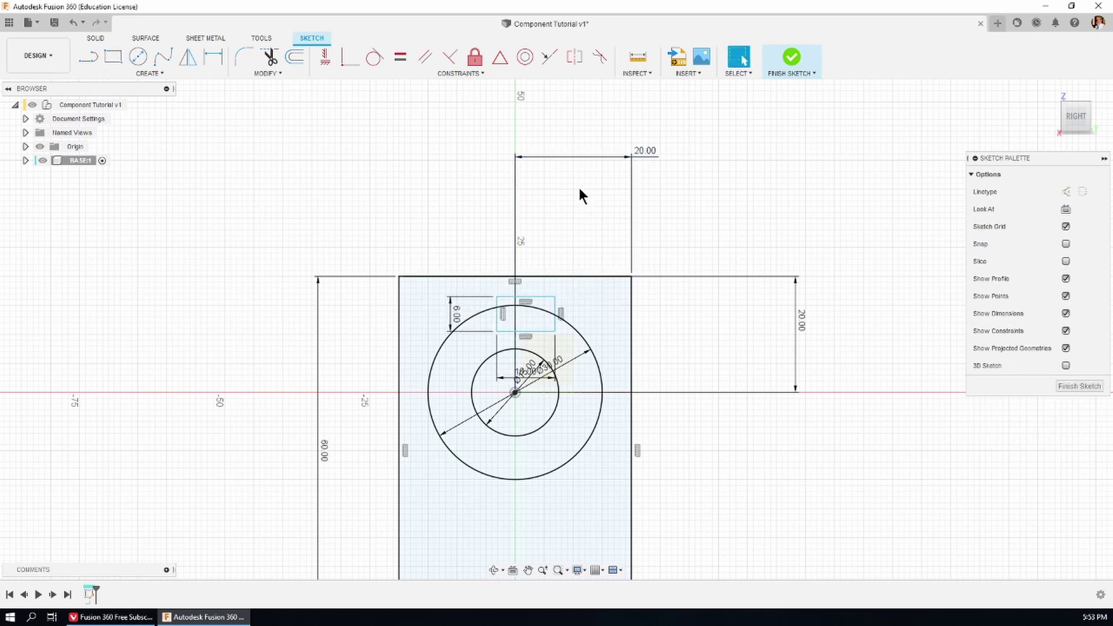
Step: Dimension the distance from the origin to the small rectangle's lower edge as 3 mm
{"action": "key", "text": "d"}
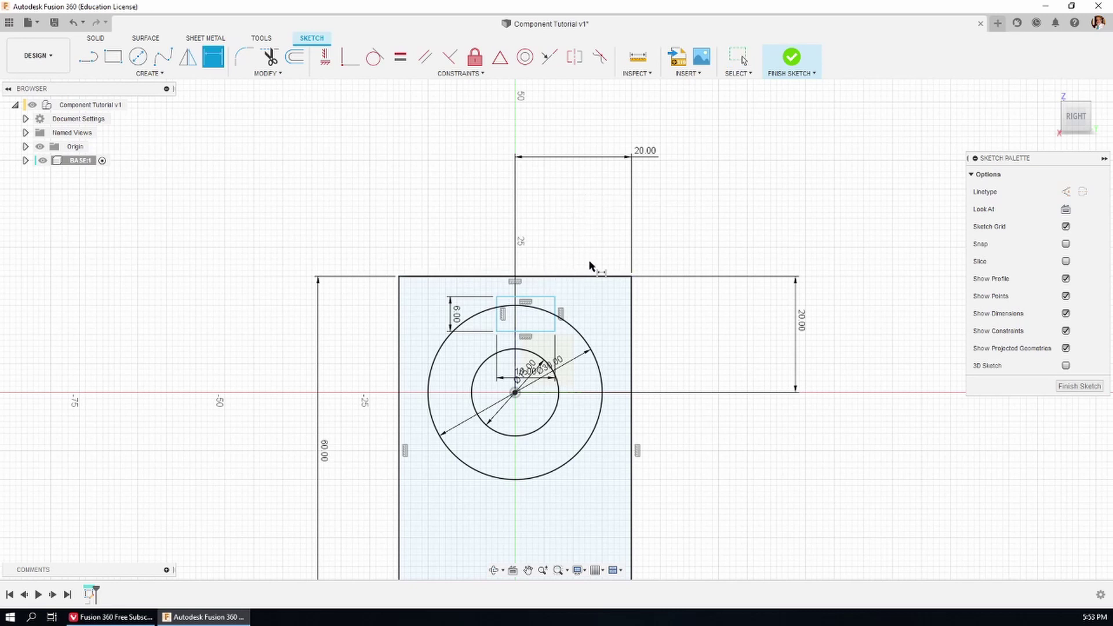
{"action": "left_click", "coordinate": [547, 331]}
{"action": "left_click", "coordinate": [515, 393]}
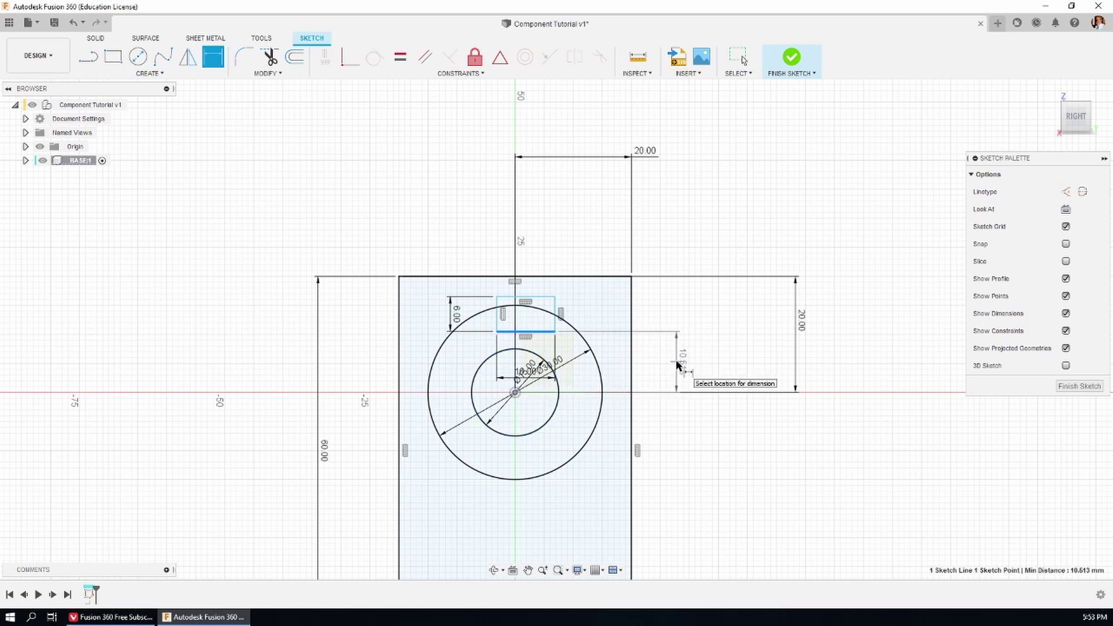
{"action": "left_click", "coordinate": [676, 363]}
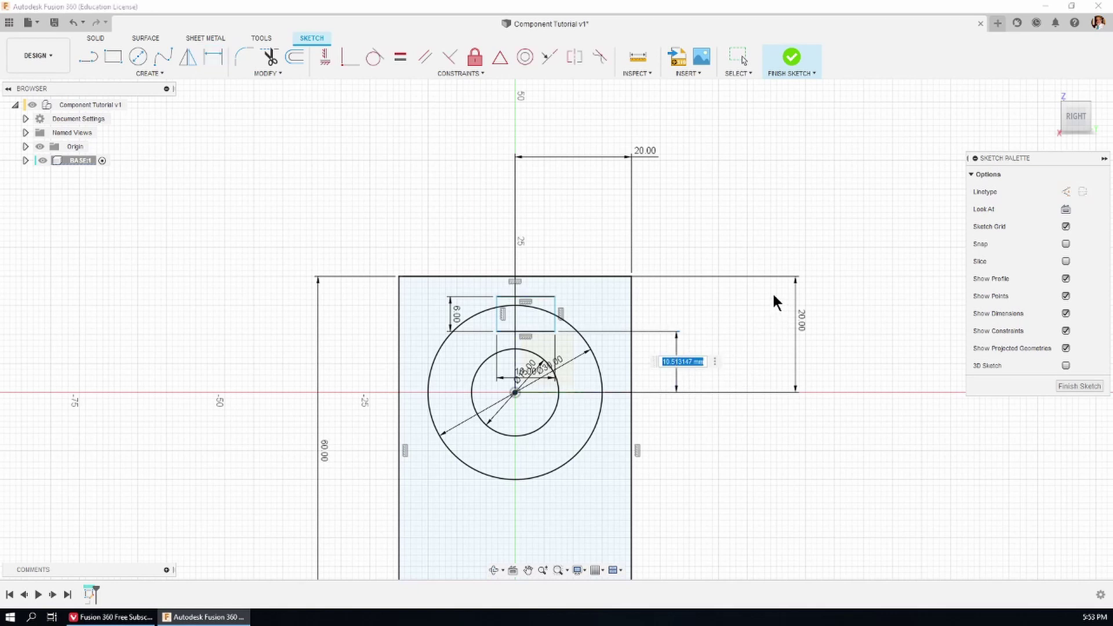
{"action": "type", "text": "3"}
{"action": "key", "text": "Return"}
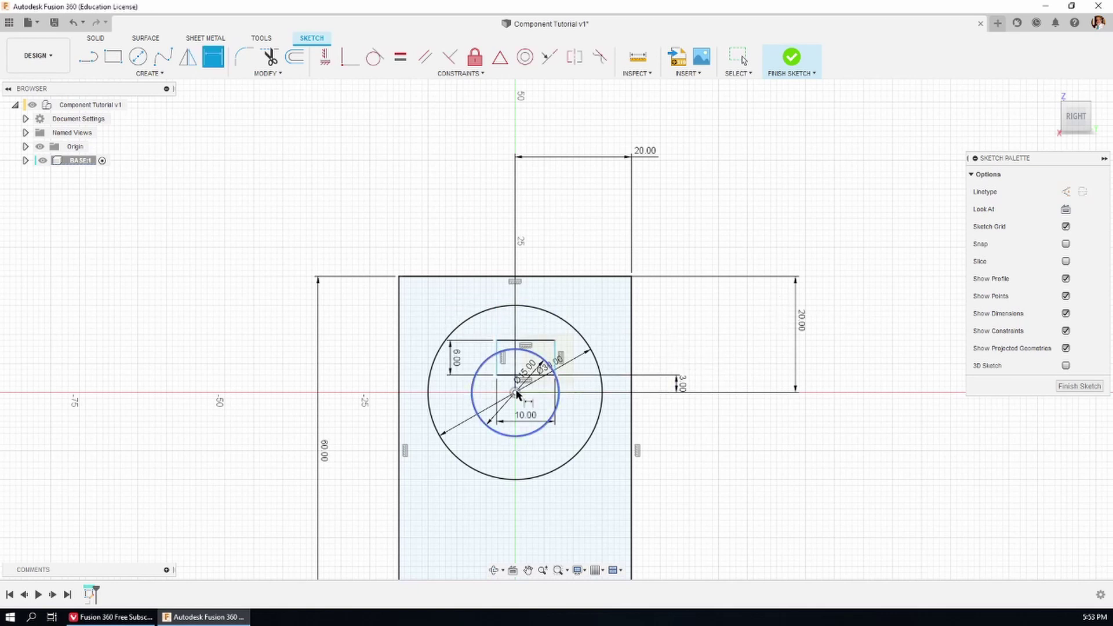
Step: Dimension the distance from the origin to the small rectangle's right edge as 5 mm
{"action": "left_click", "coordinate": [515, 393]}
{"action": "left_click", "coordinate": [555, 356]}
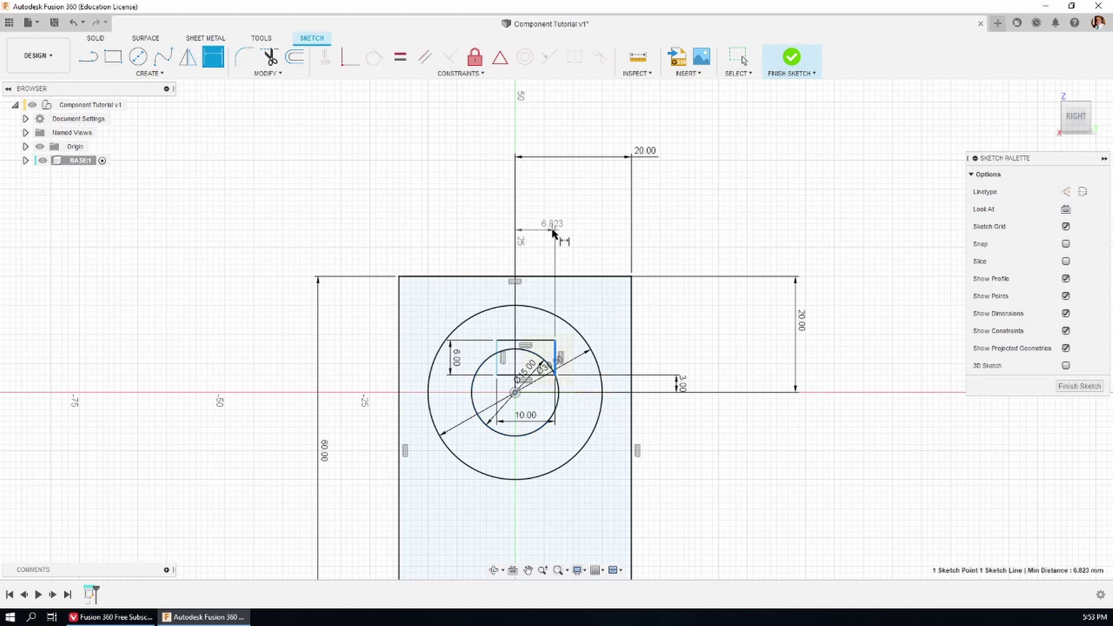
{"action": "left_click", "coordinate": [550, 219]}
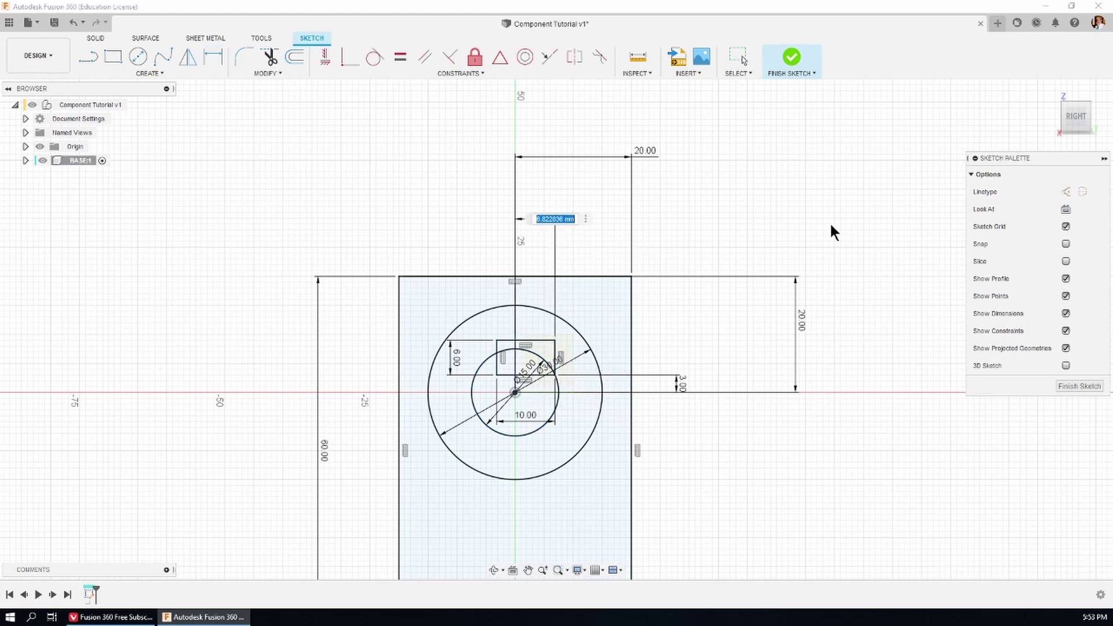
{"action": "type", "text": "5"}
{"action": "key", "text": "Return"}
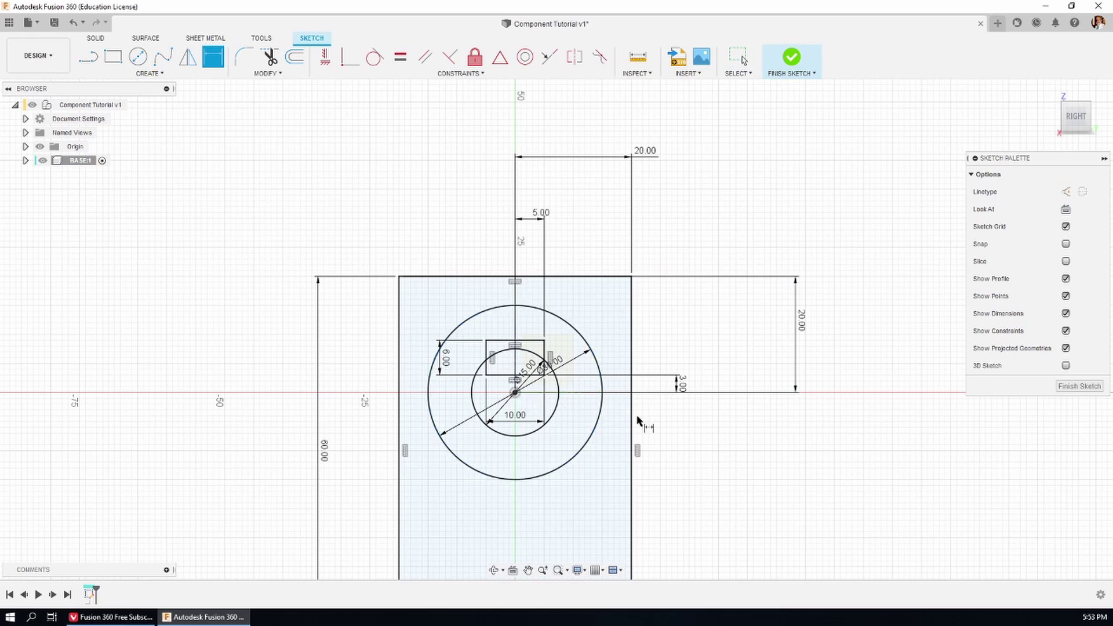
{"action": "scroll", "coordinate": [666, 236], "scroll_direction": "up", "scroll_amount": 2}
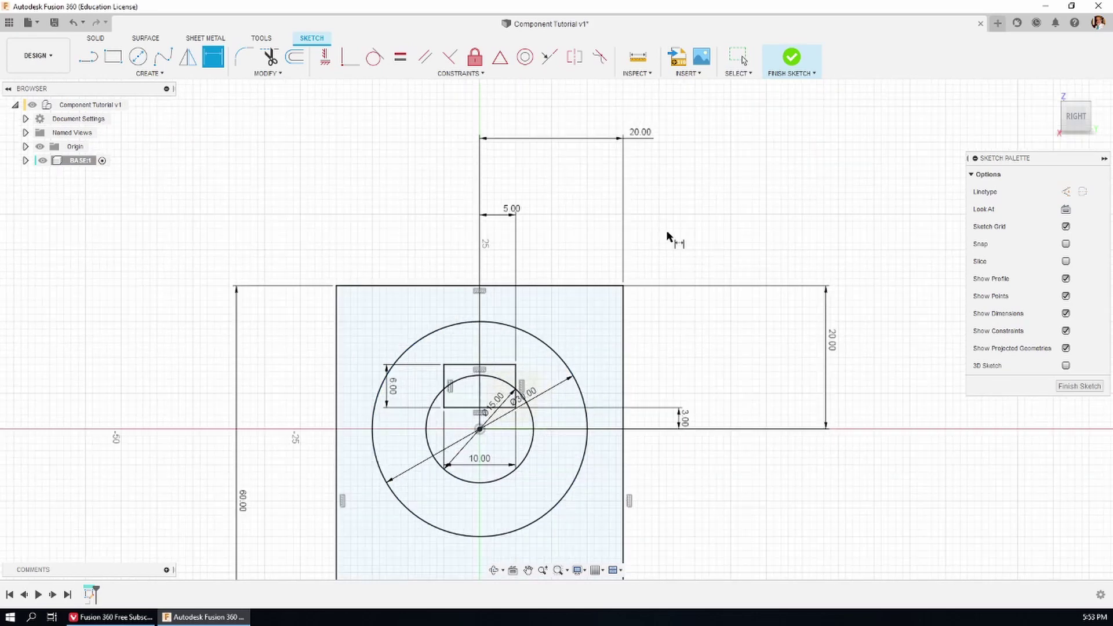
{"action": "scroll", "coordinate": [667, 236], "scroll_direction": "down", "scroll_amount": 3}
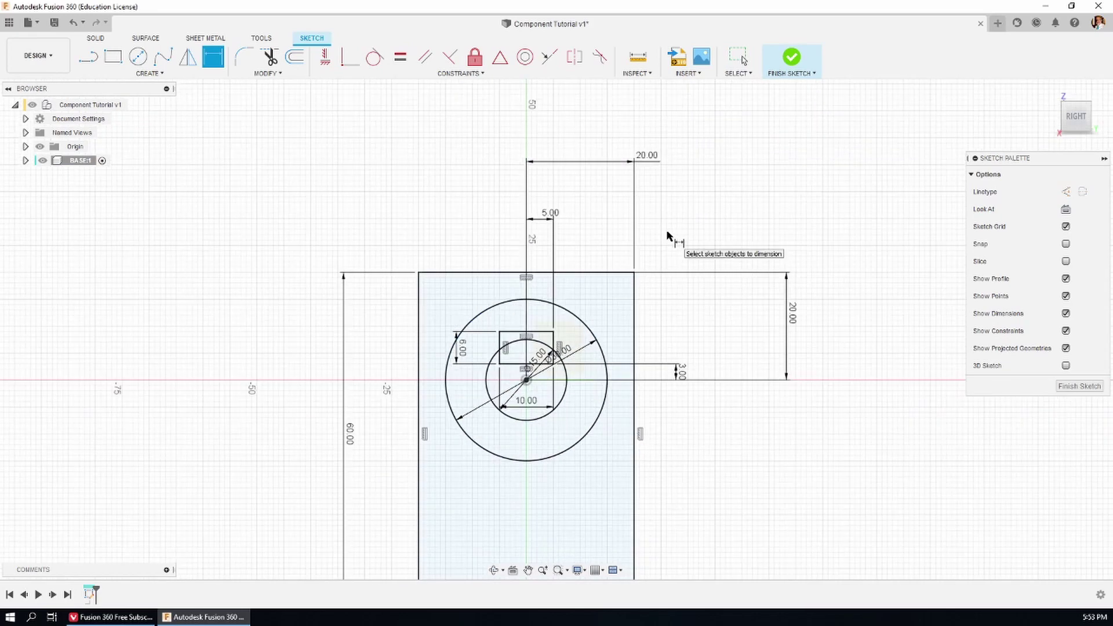
Step: Finish the sketch, then expand the BASE component's sketches and toggle Sketch1's visibility off and on
{"action": "left_click", "coordinate": [792, 60]}
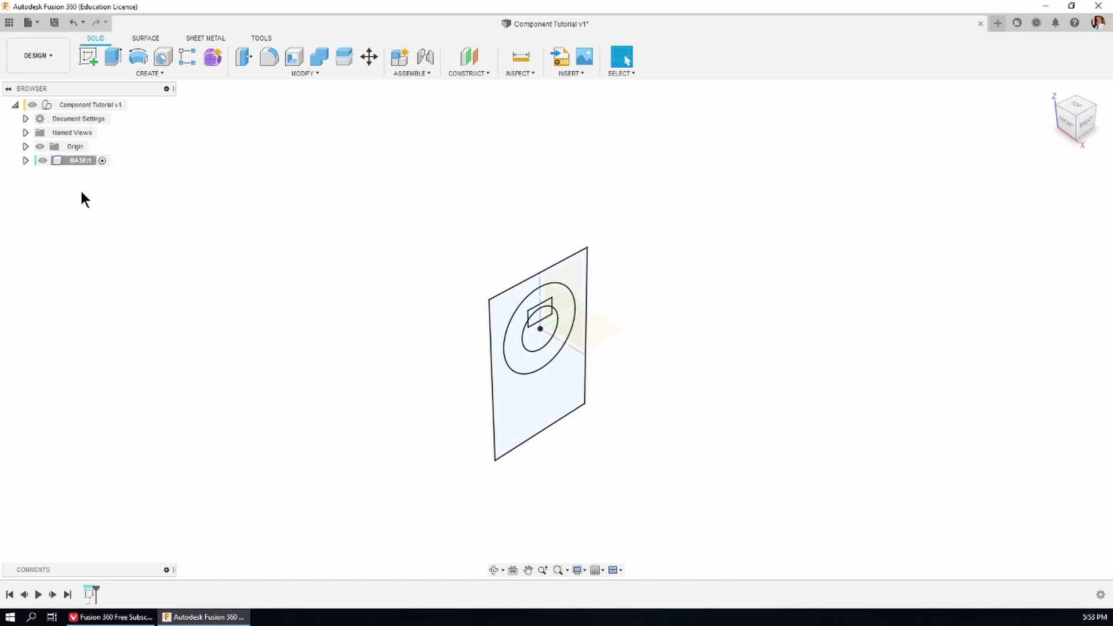
{"action": "left_click", "coordinate": [25, 161]}
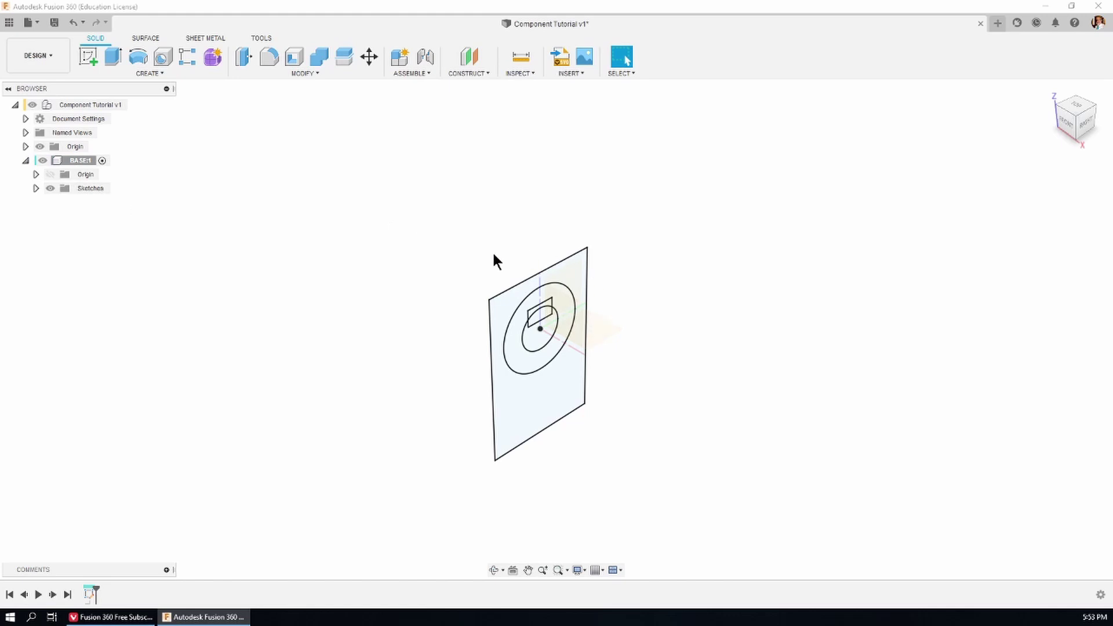
{"action": "left_click", "coordinate": [36, 188]}
{"action": "left_click", "coordinate": [61, 201]}
{"action": "left_click", "coordinate": [61, 202]}
{"action": "scroll", "coordinate": [311, 245], "scroll_direction": "up", "scroll_amount": 3}
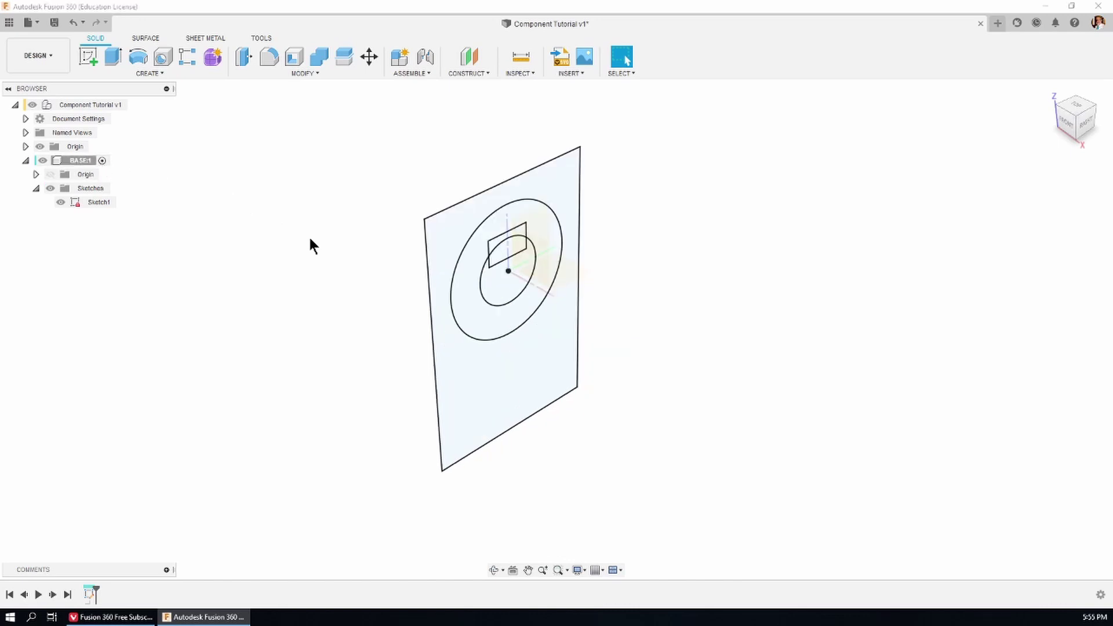
Step: Extrude the full plate profile except the 15 mm hole 10 mm backward from the sketch plane as a new body
{"action": "key", "text": "e"}
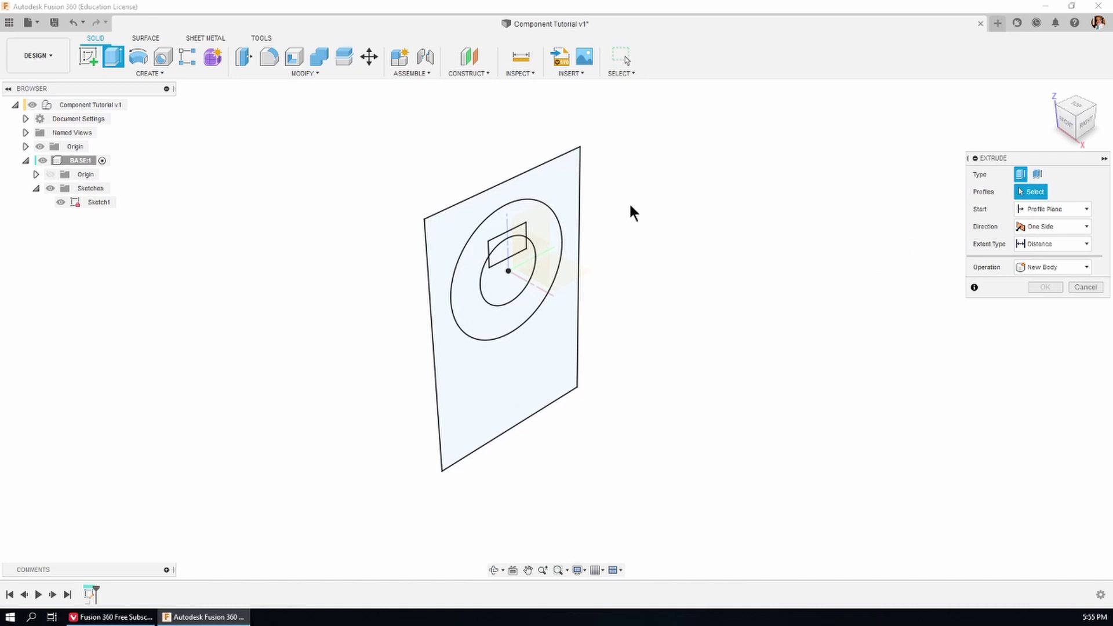
{"action": "left_click_drag", "start_coordinate": [662, 132], "coordinate": [371, 494]}
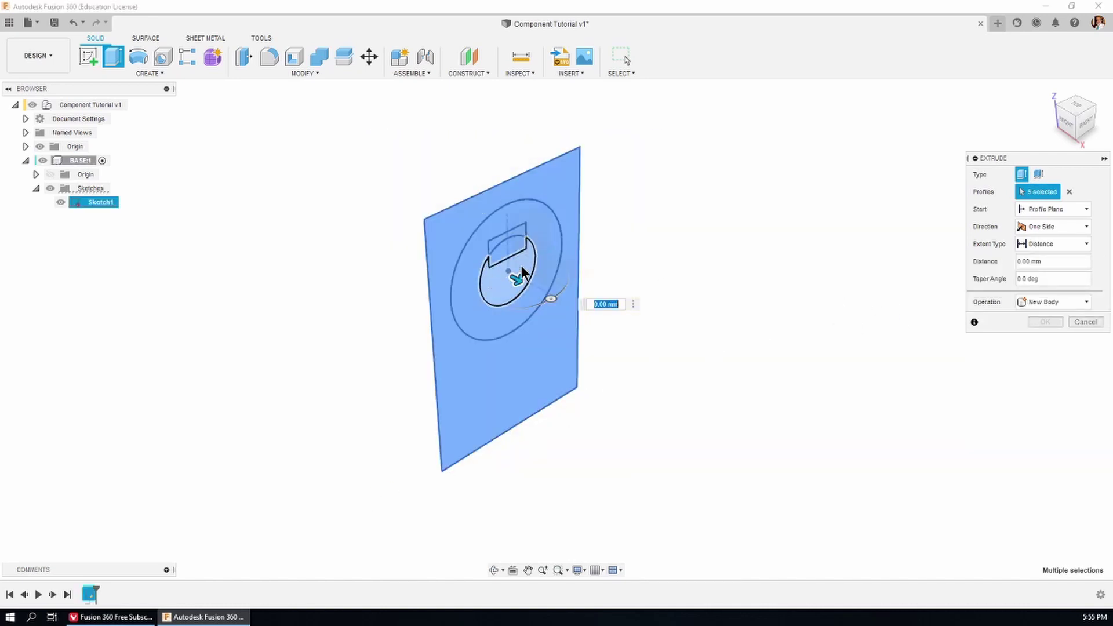
{"action": "left_click", "coordinate": [504, 284]}
{"action": "left_click", "coordinate": [511, 246]}
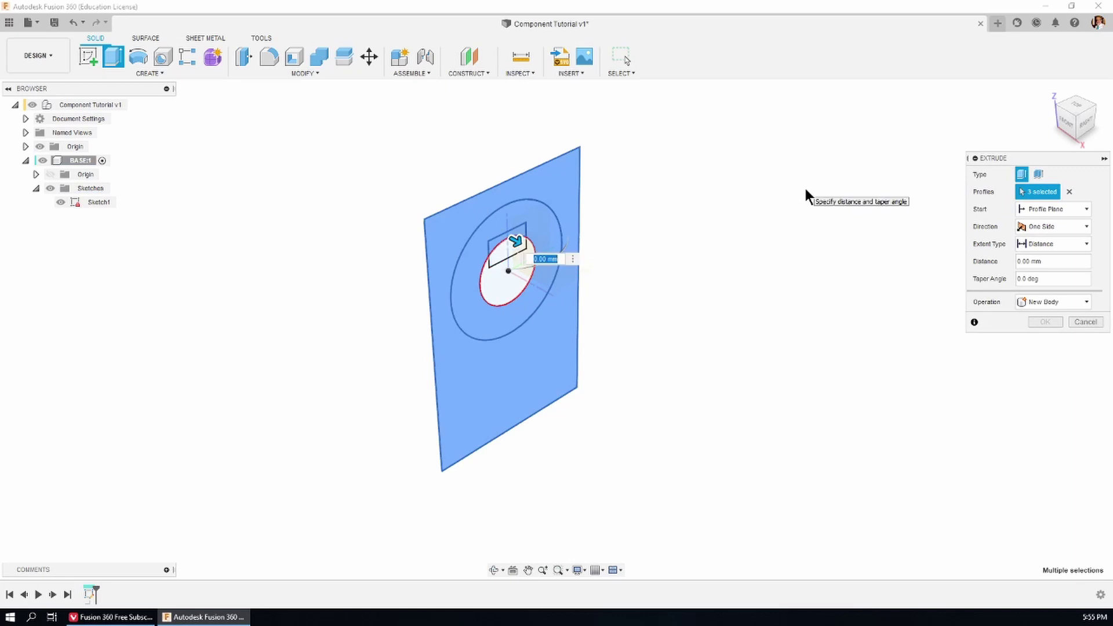
{"action": "double_click", "coordinate": [1051, 260]}
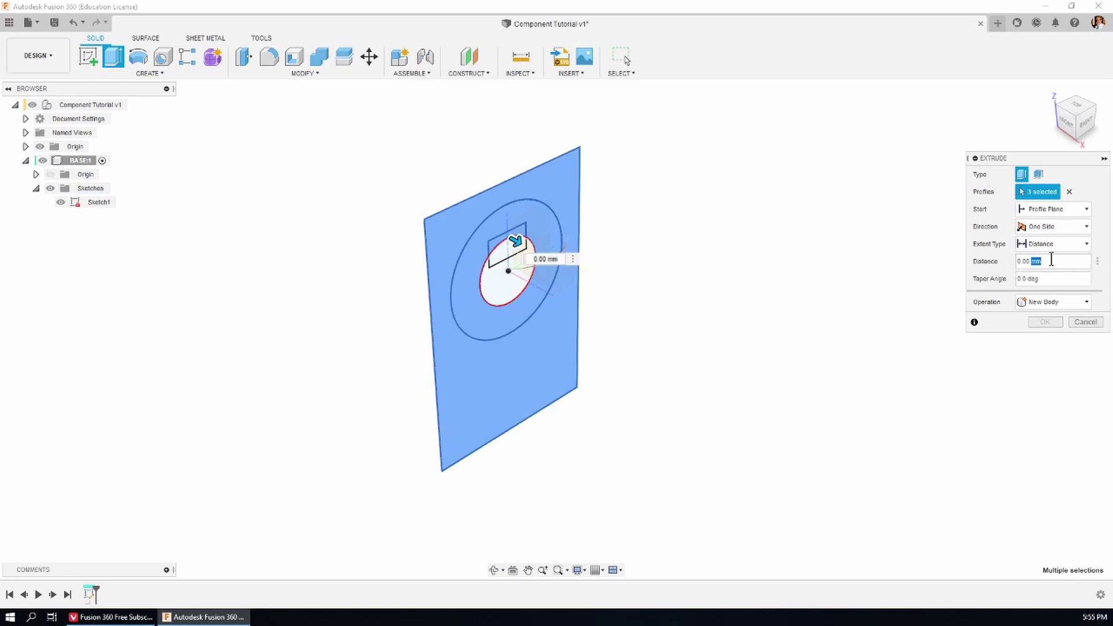
{"action": "key", "text": "BackSpace"}
{"action": "key", "text": "BackSpace"}
{"action": "key", "text": "BackSpace"}
{"action": "key", "text": "BackSpace"}
{"action": "key", "text": "BackSpace"}
{"action": "key", "text": "BackSpace"}
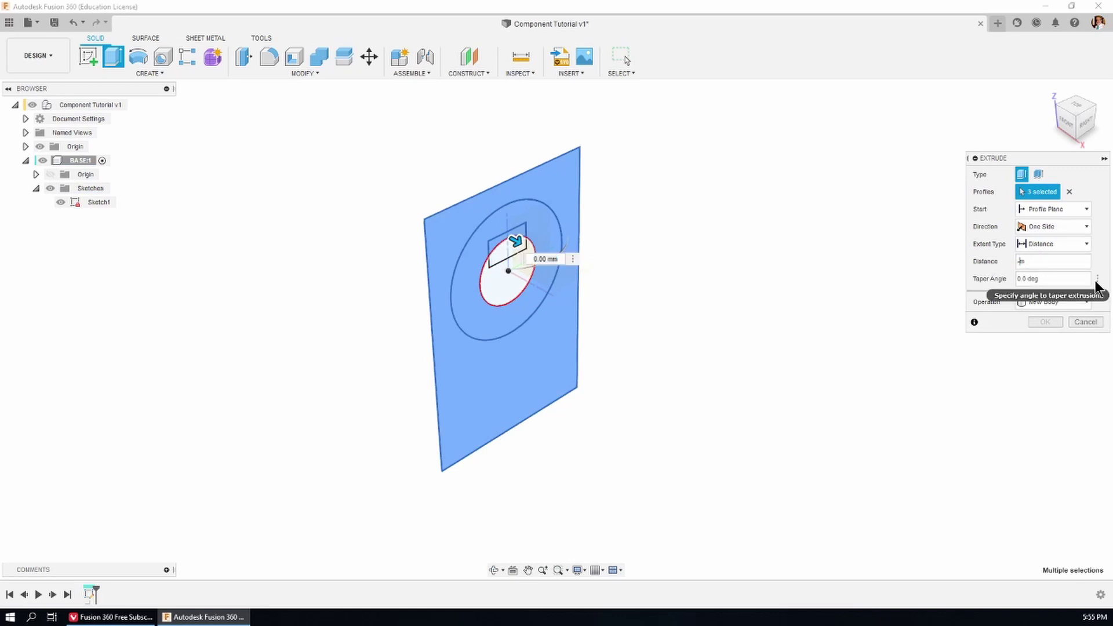
{"action": "type", "text": "10"}
{"action": "left_click", "coordinate": [1045, 322]}
{"action": "mouse_move", "coordinate": [812, 307]}
{"action": "middle_mouse_down", "text": "shift"}
{"action": "mouse_move", "coordinate": [788, 301]}
{"action": "mouse_move", "coordinate": [810, 295]}
{"action": "mouse_move", "coordinate": [823, 326]}
{"action": "middle_mouse_up", "text": "shift"}
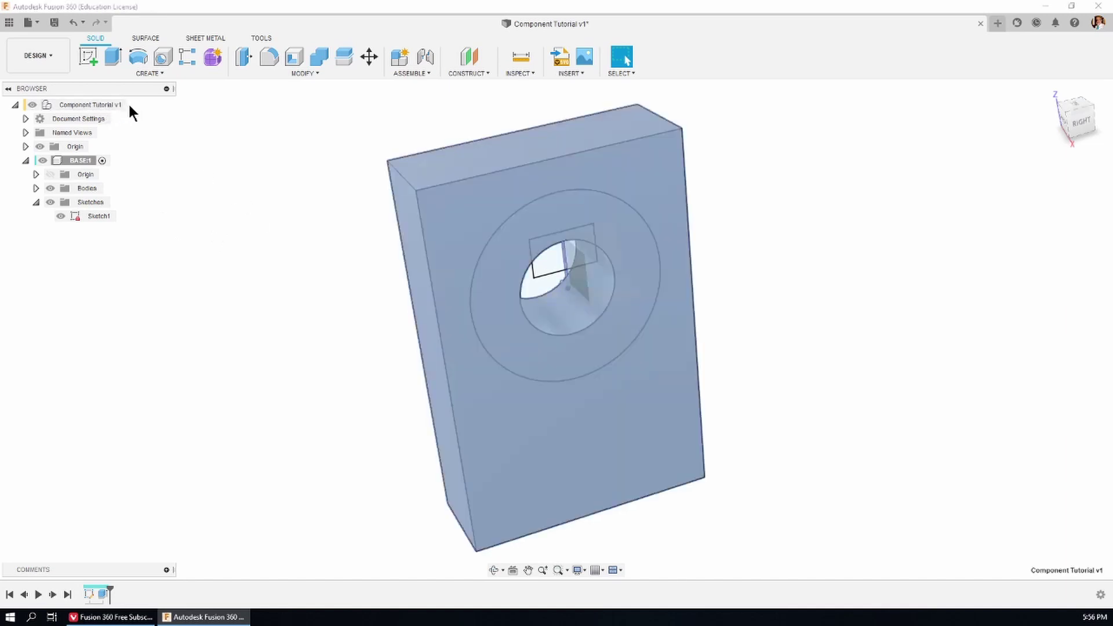
Step: Activate the top-level component and create an internal standard component named BOSS under it
{"action": "left_click", "coordinate": [123, 105]}
{"action": "left_click", "coordinate": [143, 104]}
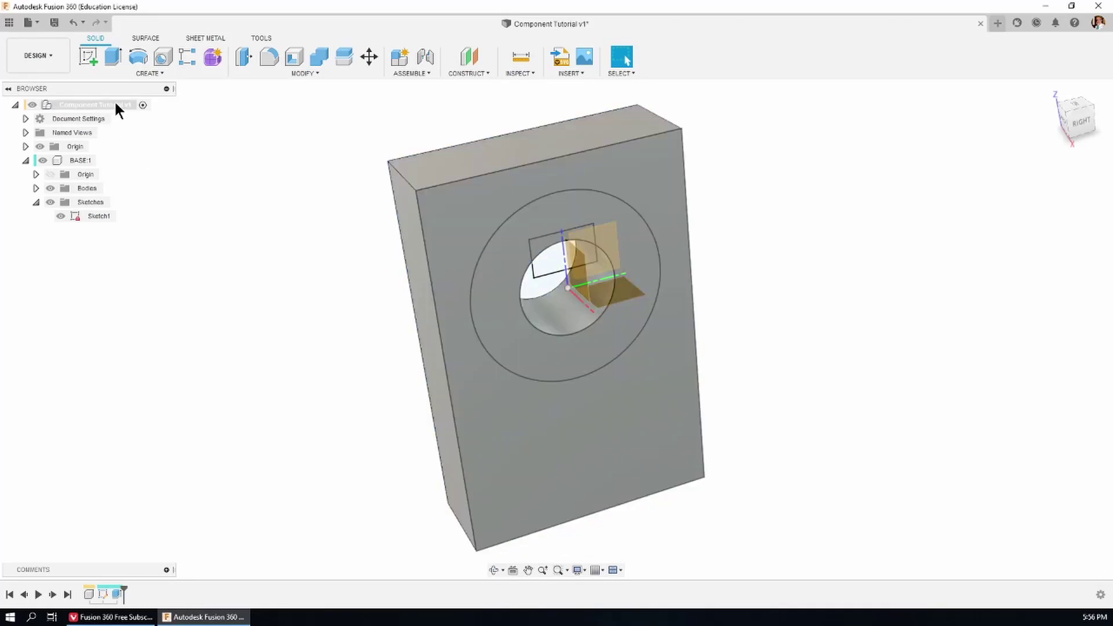
{"action": "right_click", "coordinate": [115, 105]}
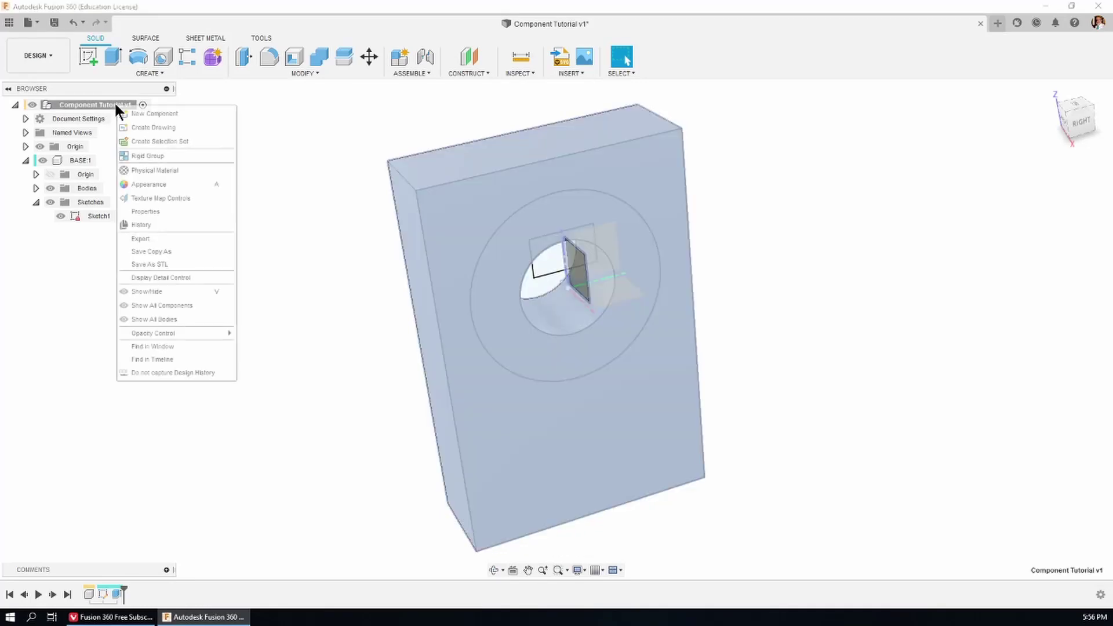
{"action": "left_click", "coordinate": [166, 113]}
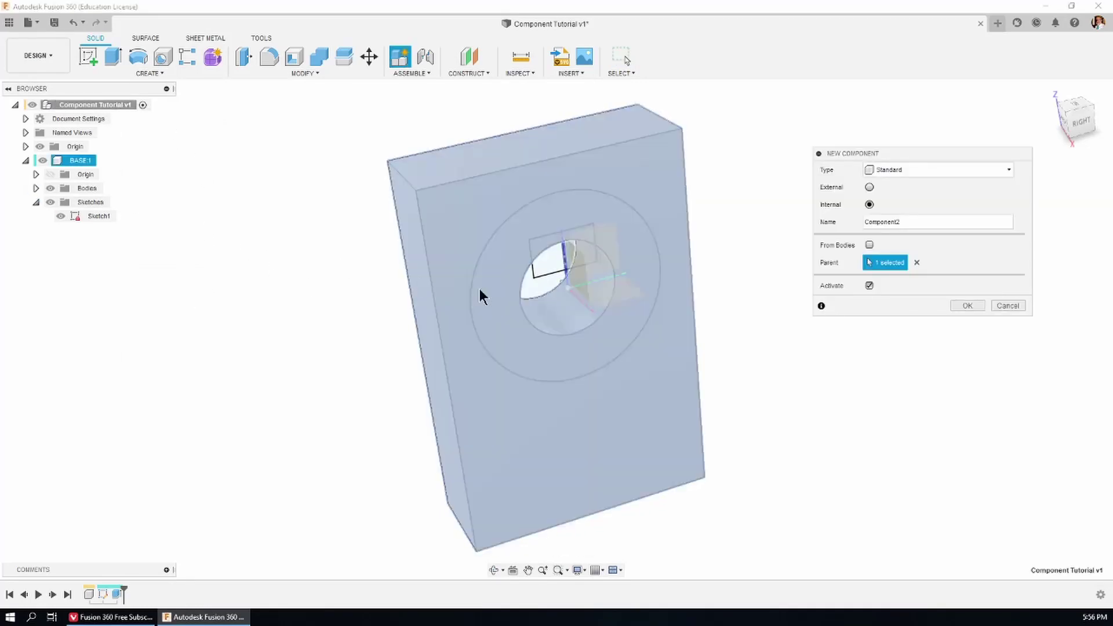
{"action": "double_click", "coordinate": [911, 222]}
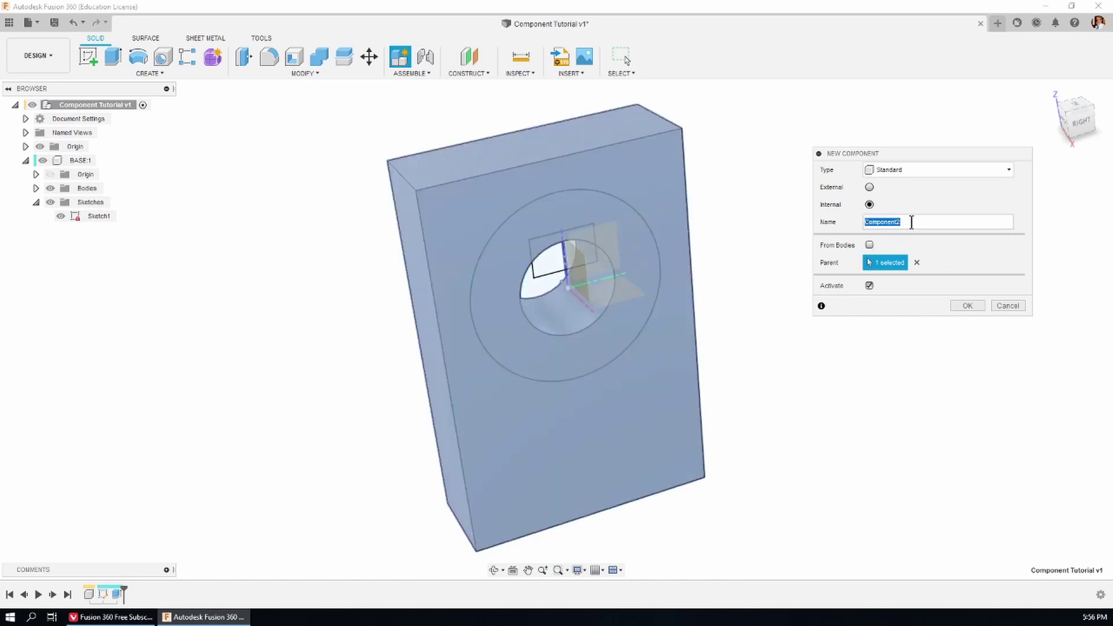
{"action": "type", "text": "BOSS"}
{"action": "left_click", "coordinate": [963, 306]}
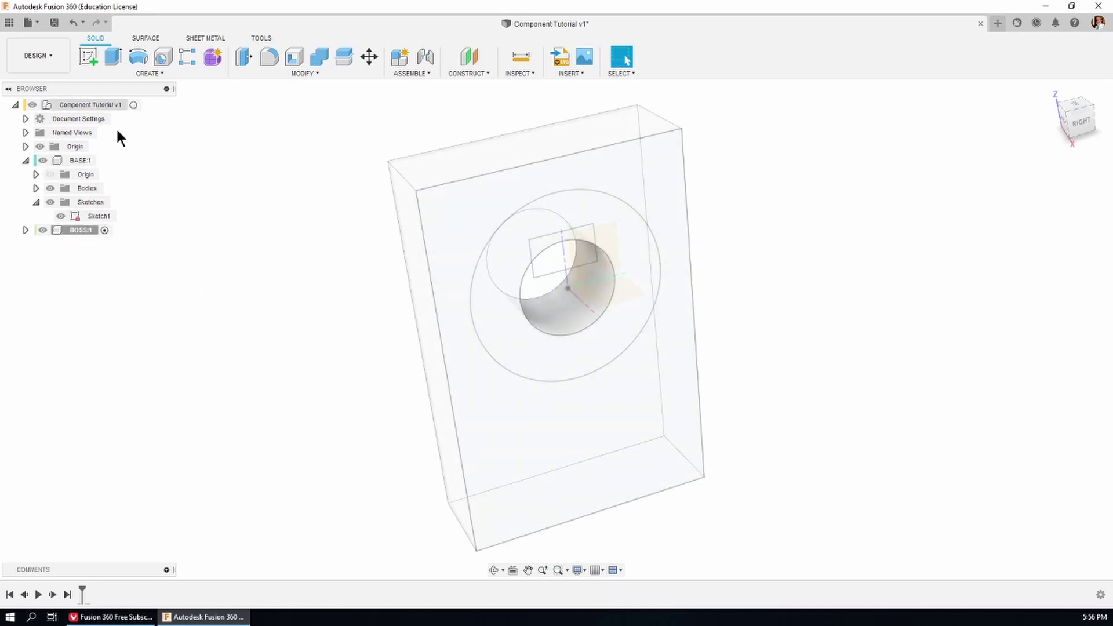
Step: Switch the active component to the top-level assembly, to BASE, and back to BOSS
{"action": "left_click", "coordinate": [81, 231]}
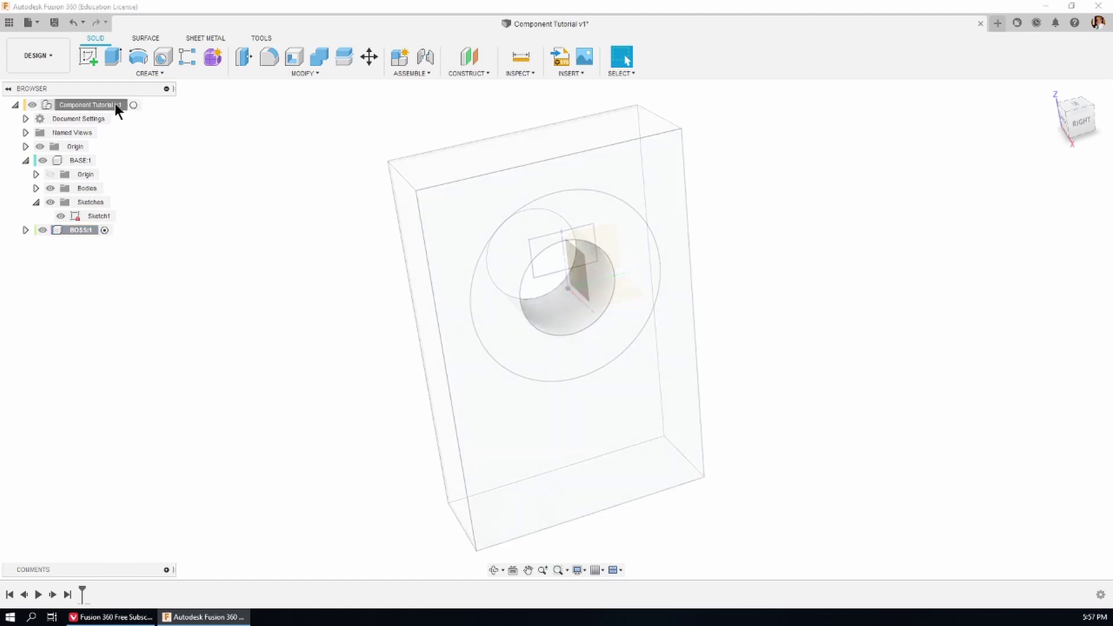
{"action": "left_click", "coordinate": [134, 105]}
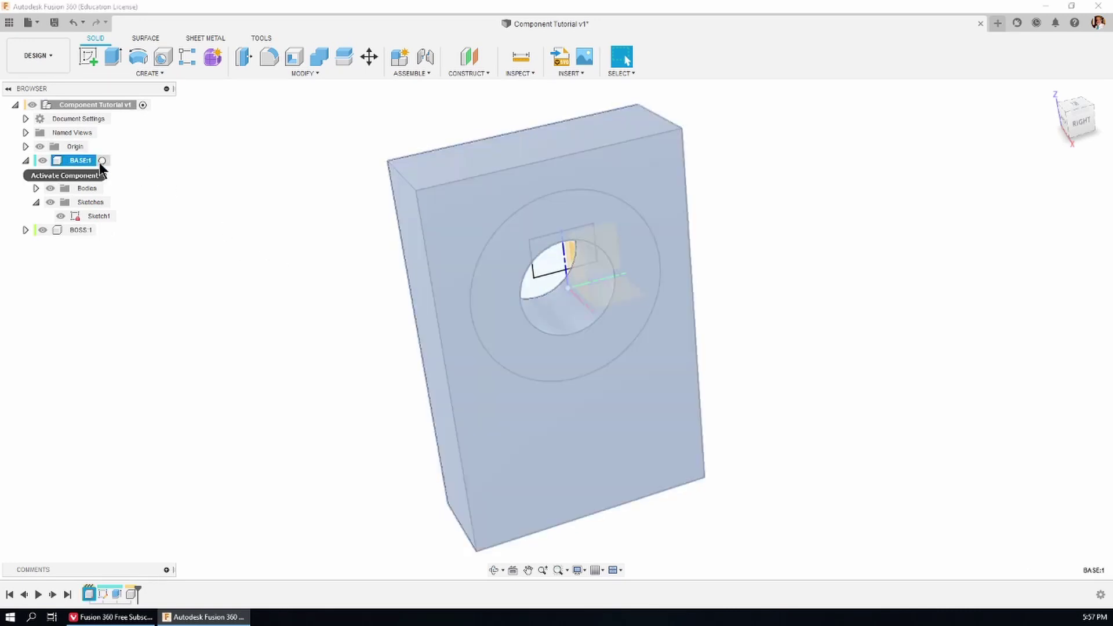
{"action": "left_click", "coordinate": [102, 160]}
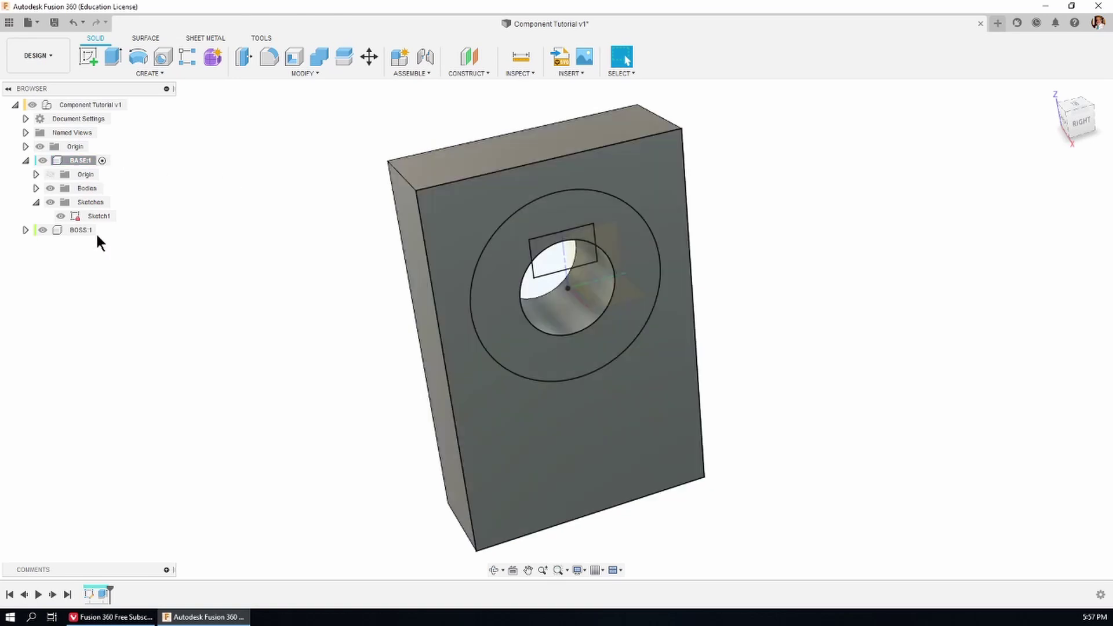
{"action": "left_click", "coordinate": [102, 230]}
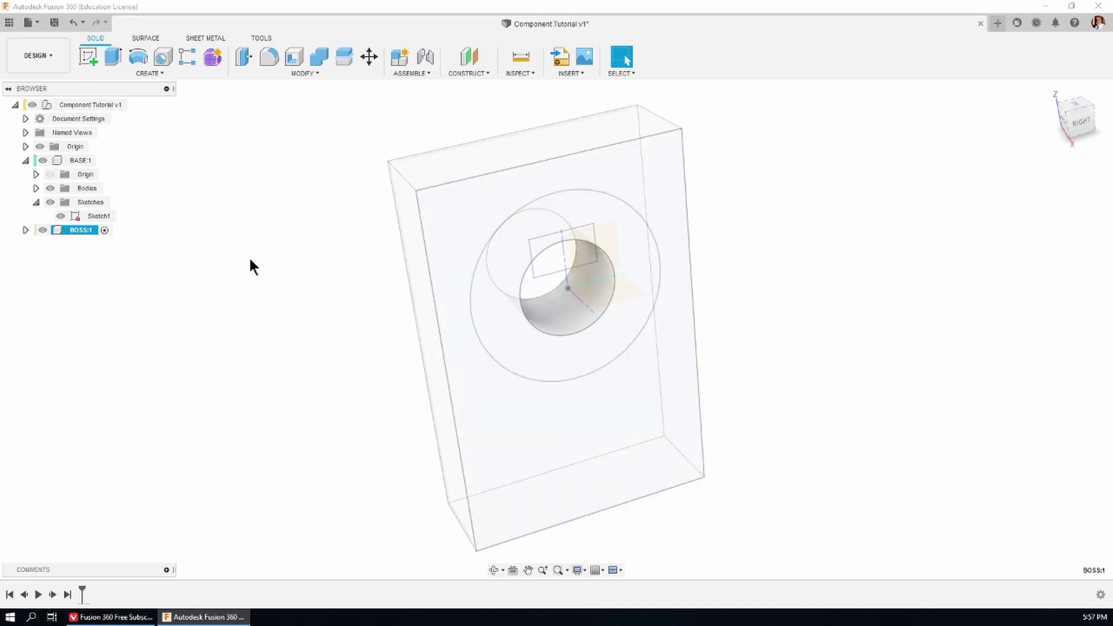
Step: Extrude the keyed ring profile as a new body in BOSS, 15 mm long and starting at a 15 mm offset from the profile plane
{"action": "key", "text": "e"}
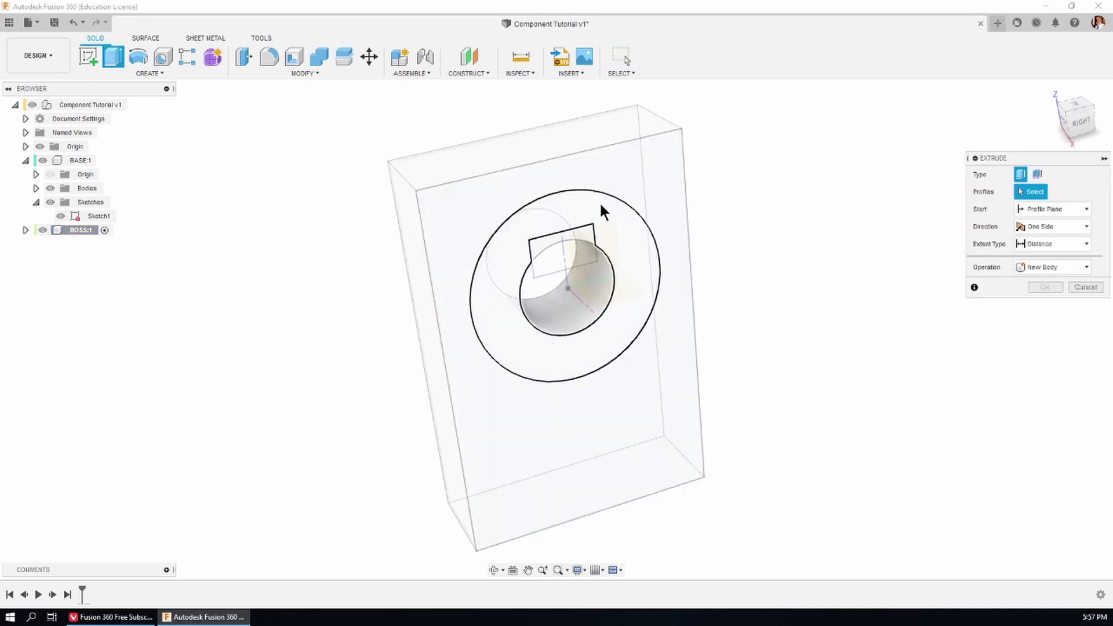
{"action": "left_click", "coordinate": [634, 223]}
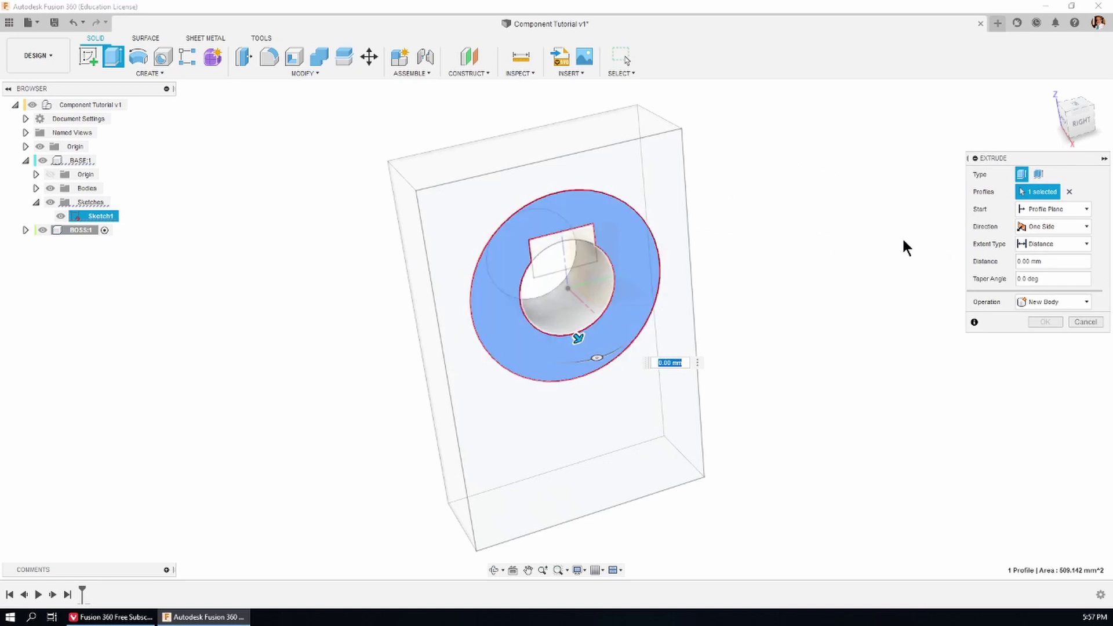
{"action": "left_click", "coordinate": [1059, 209]}
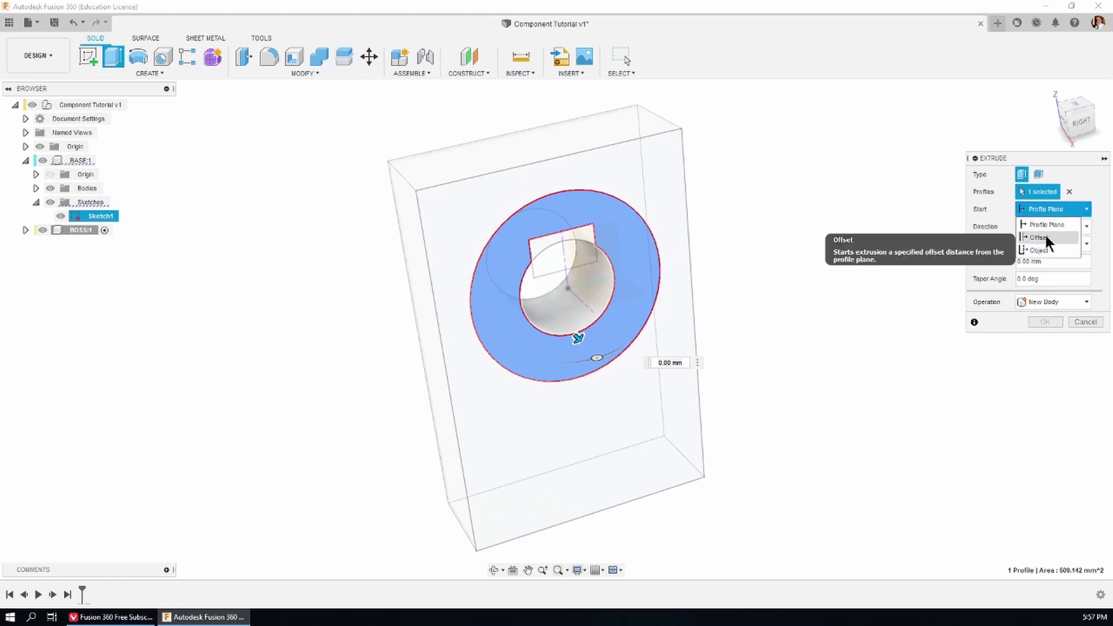
{"action": "left_click", "coordinate": [1047, 237]}
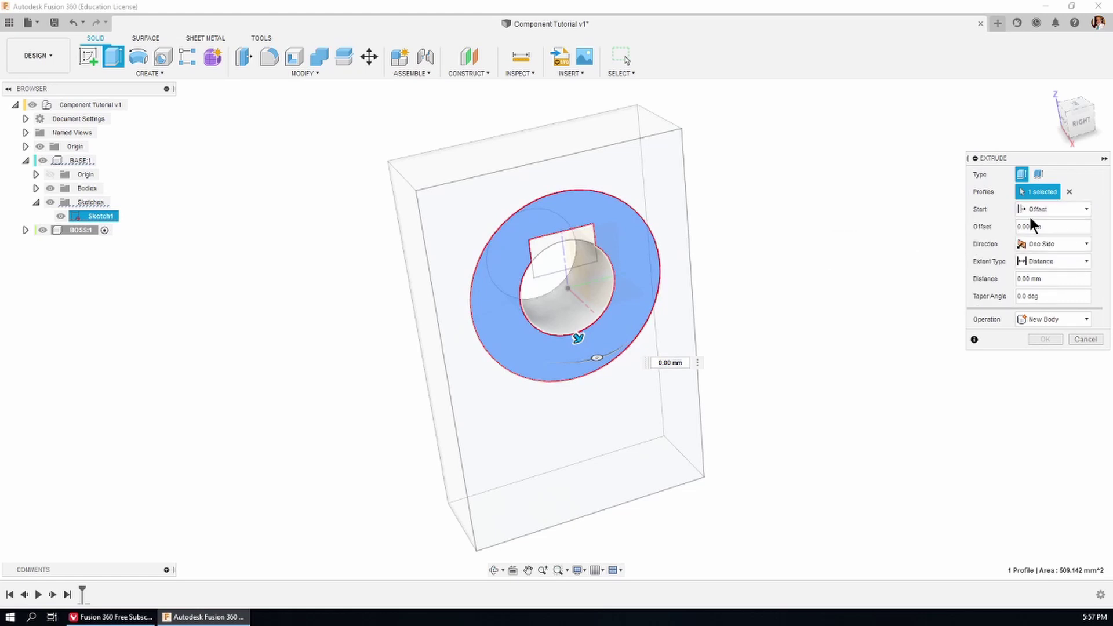
{"action": "left_click", "coordinate": [1048, 226]}
{"action": "type", "text": "15"}
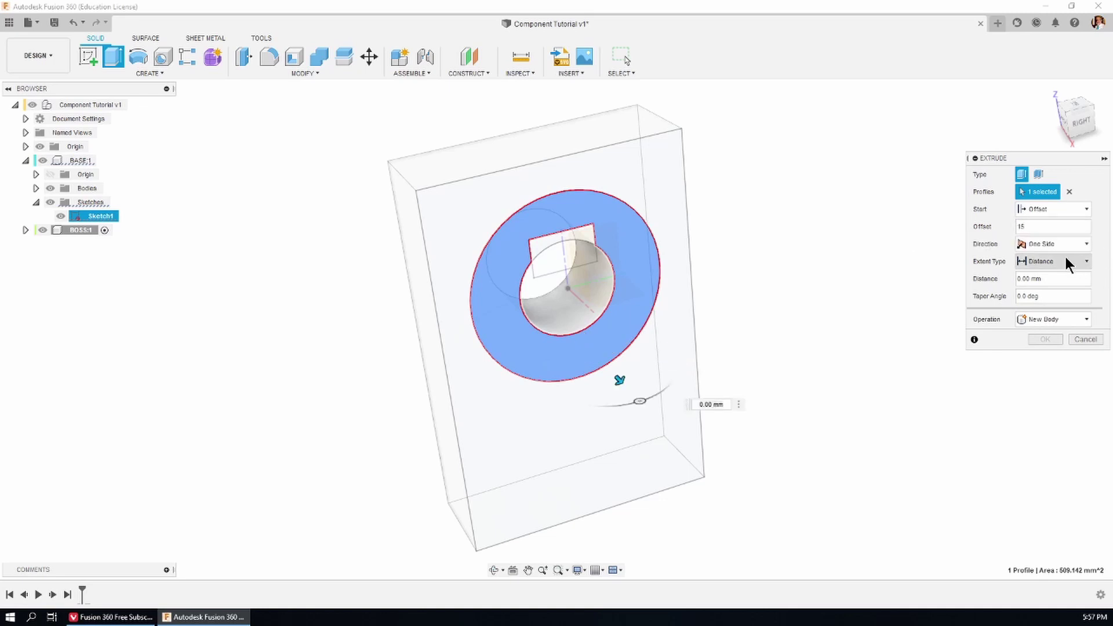
{"action": "left_click", "coordinate": [1056, 279]}
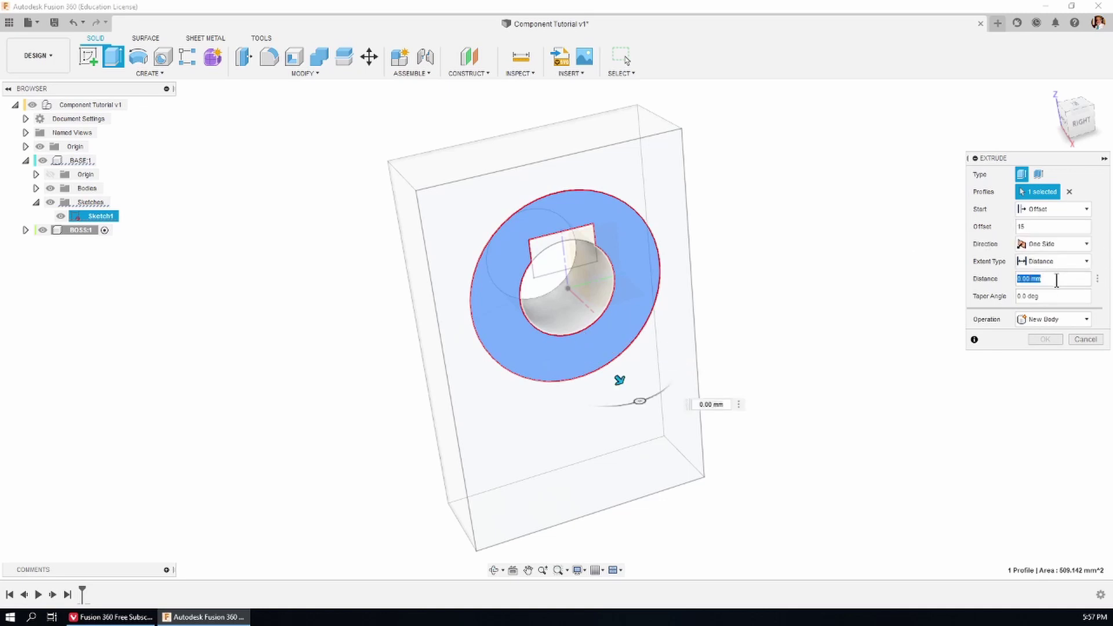
{"action": "type", "text": "15"}
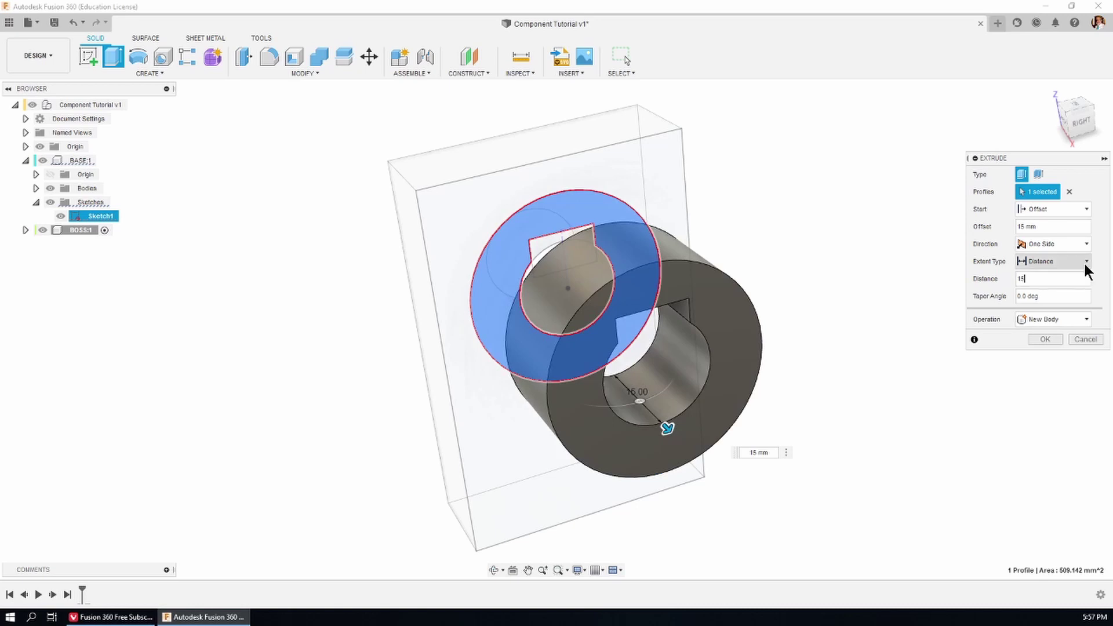
{"action": "left_click", "coordinate": [1045, 339]}
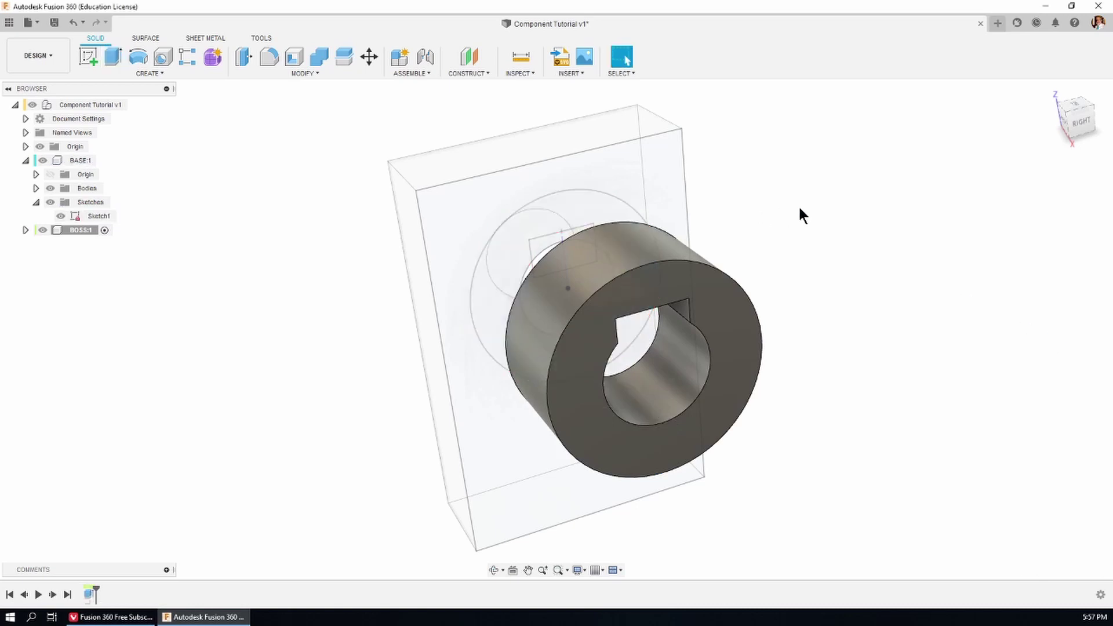
Step: Activate the top-level component and create an internal standard component named SHAFT under it
{"action": "middle_click_drag", "start_coordinate": [800, 209], "coordinate": [857, 179], "text": "shift"}
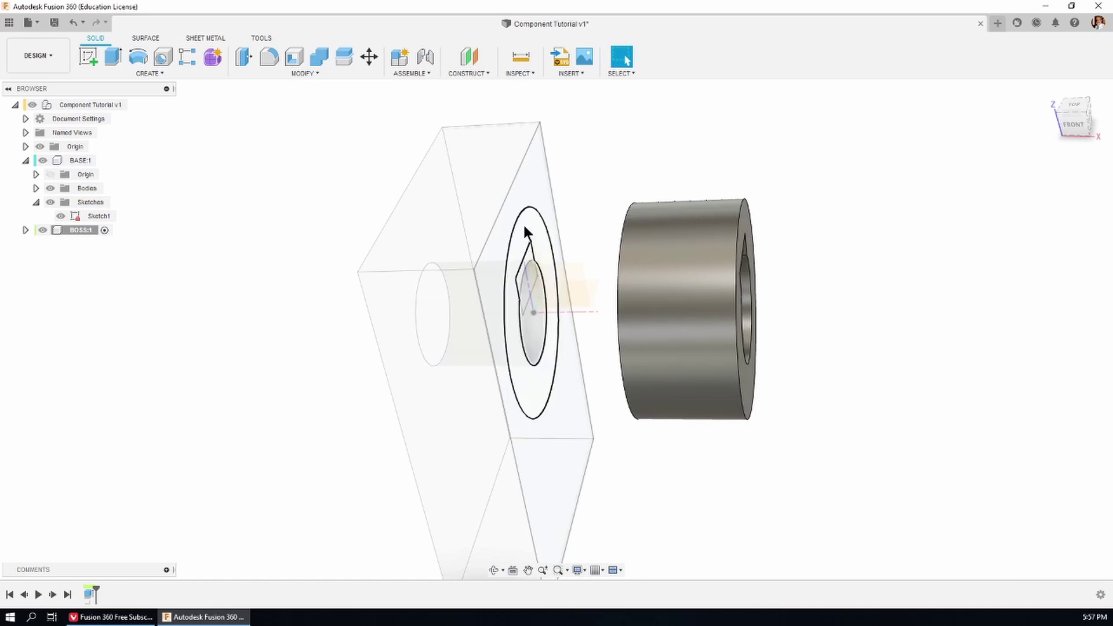
{"action": "mouse_move", "coordinate": [588, 212]}
{"action": "middle_mouse_down", "text": "shift"}
{"action": "mouse_move", "coordinate": [614, 181]}
{"action": "mouse_move", "coordinate": [601, 186]}
{"action": "mouse_move", "coordinate": [621, 191]}
{"action": "mouse_move", "coordinate": [583, 224]}
{"action": "middle_mouse_up", "text": "shift"}
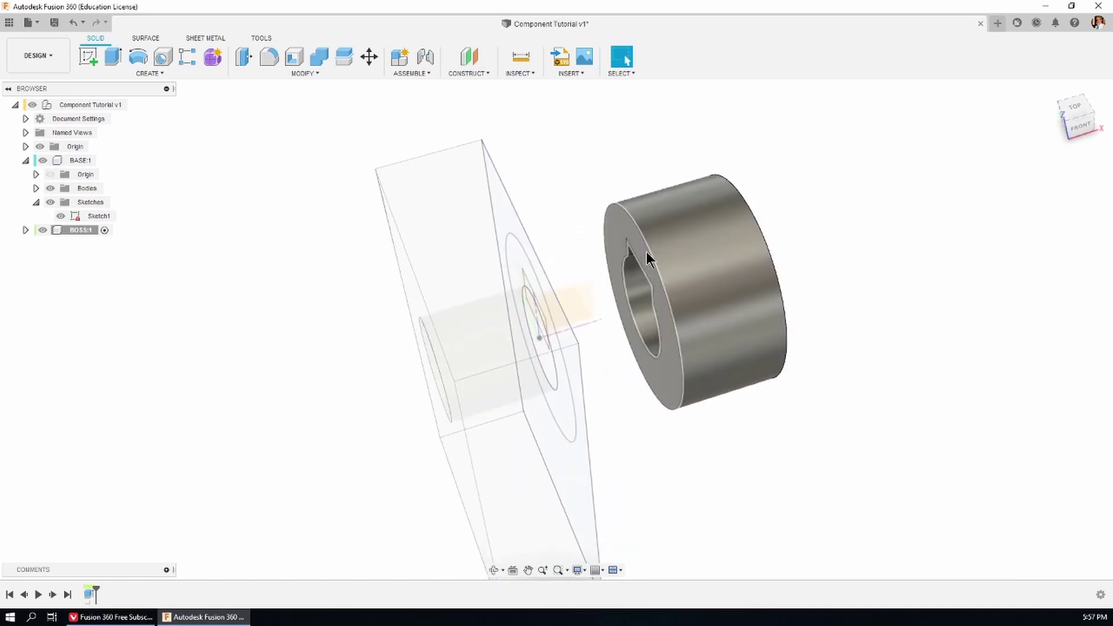
{"action": "middle_click_drag", "start_coordinate": [899, 279], "coordinate": [817, 225], "text": "shift"}
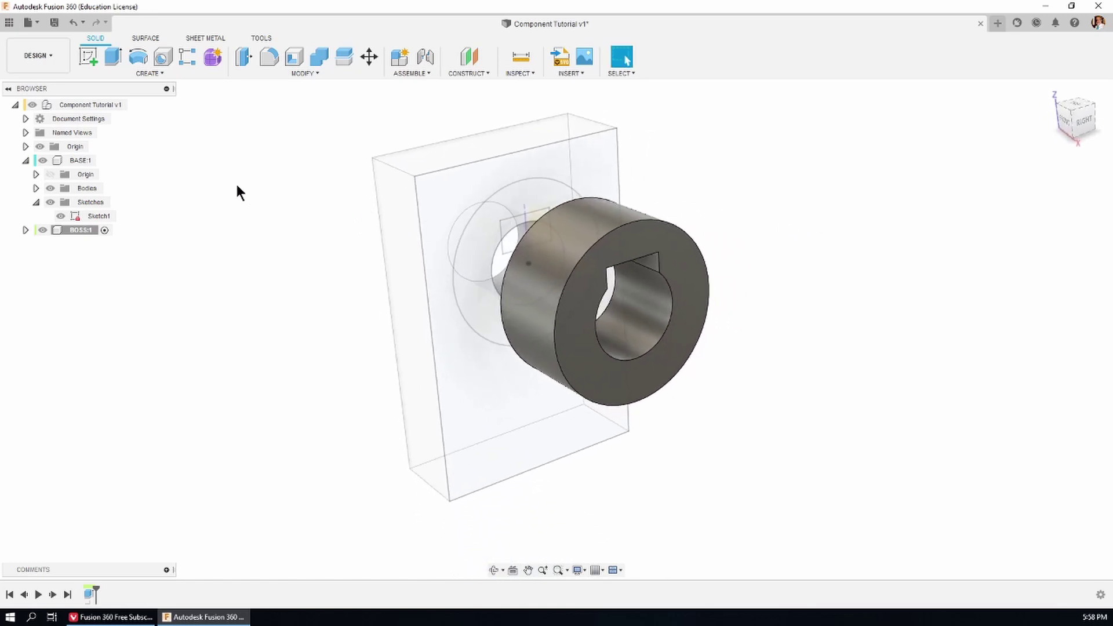
{"action": "left_click", "coordinate": [131, 104]}
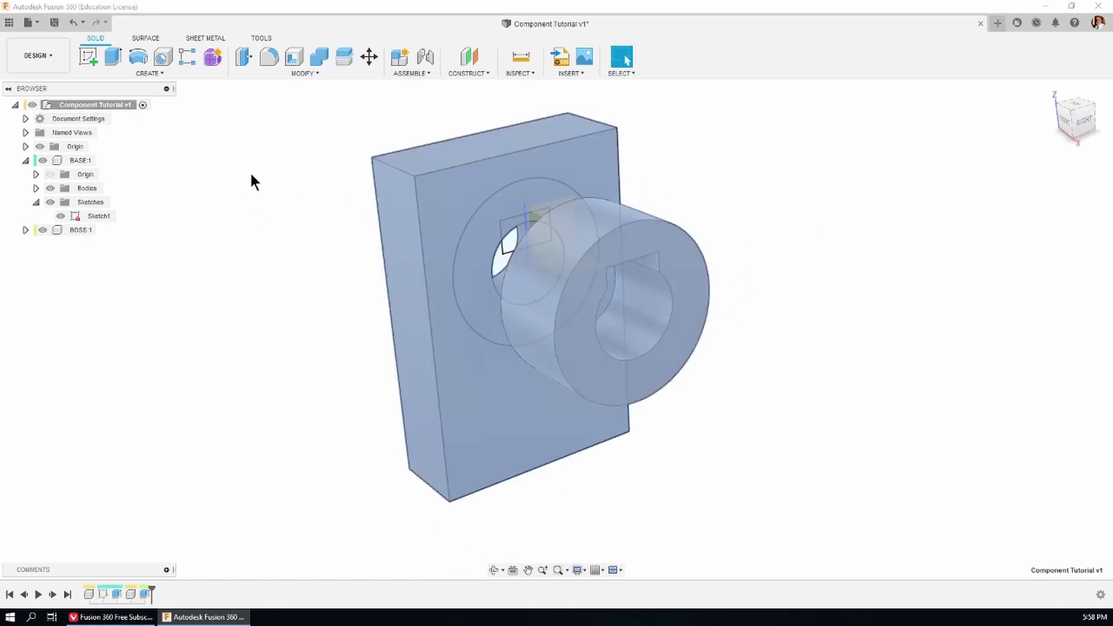
{"action": "right_click", "coordinate": [116, 105]}
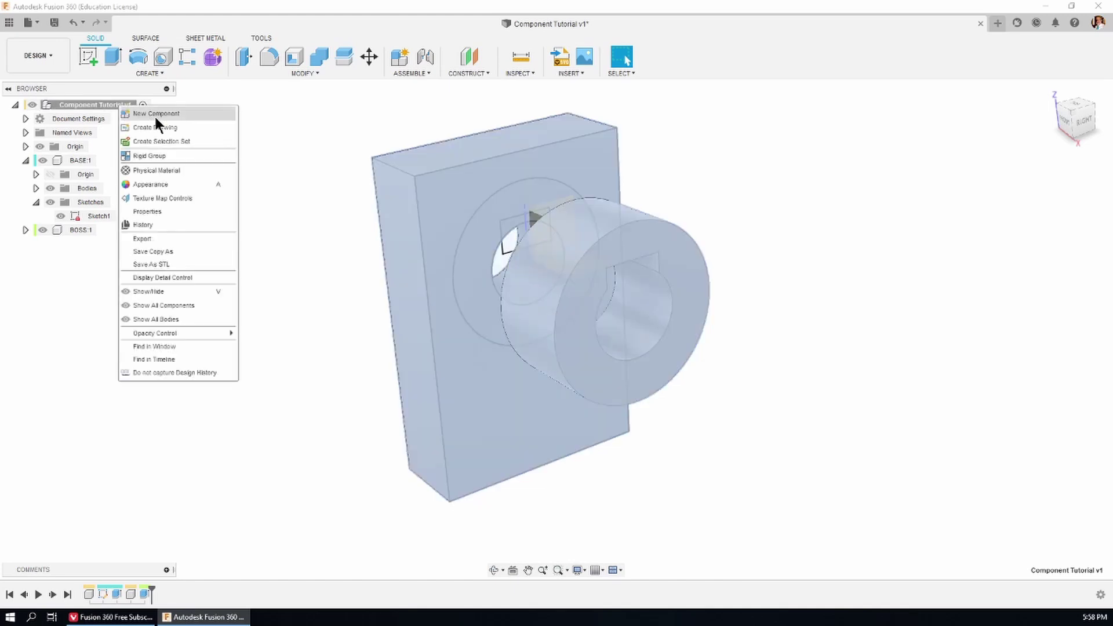
{"action": "left_click", "coordinate": [157, 113]}
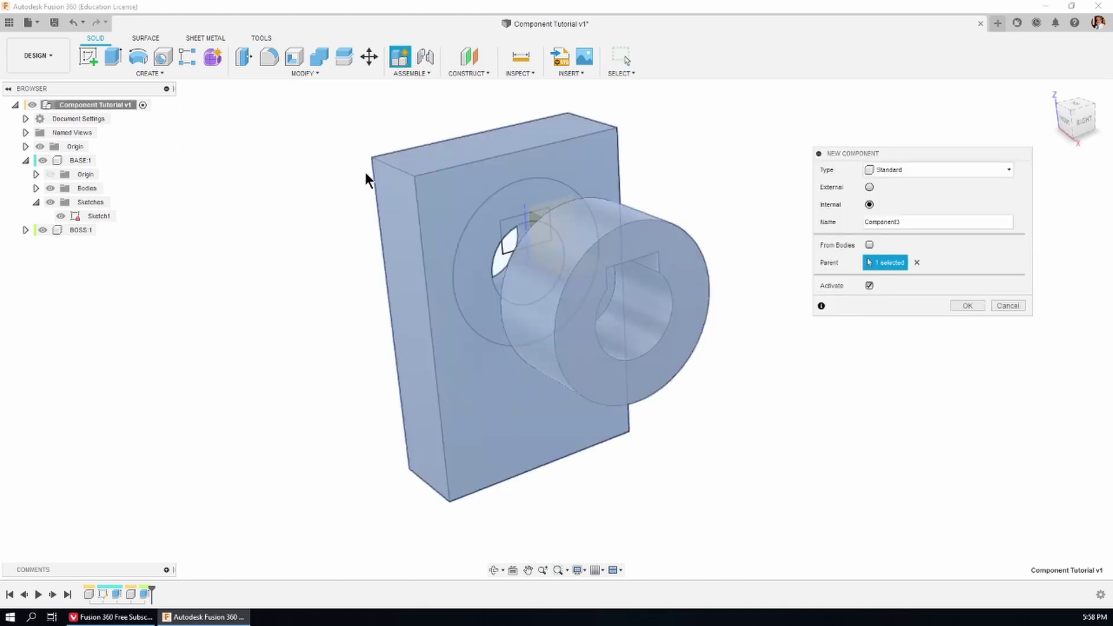
{"action": "double_click", "coordinate": [908, 222]}
{"action": "type", "text": "SHAFT"}
{"action": "left_click", "coordinate": [972, 308]}
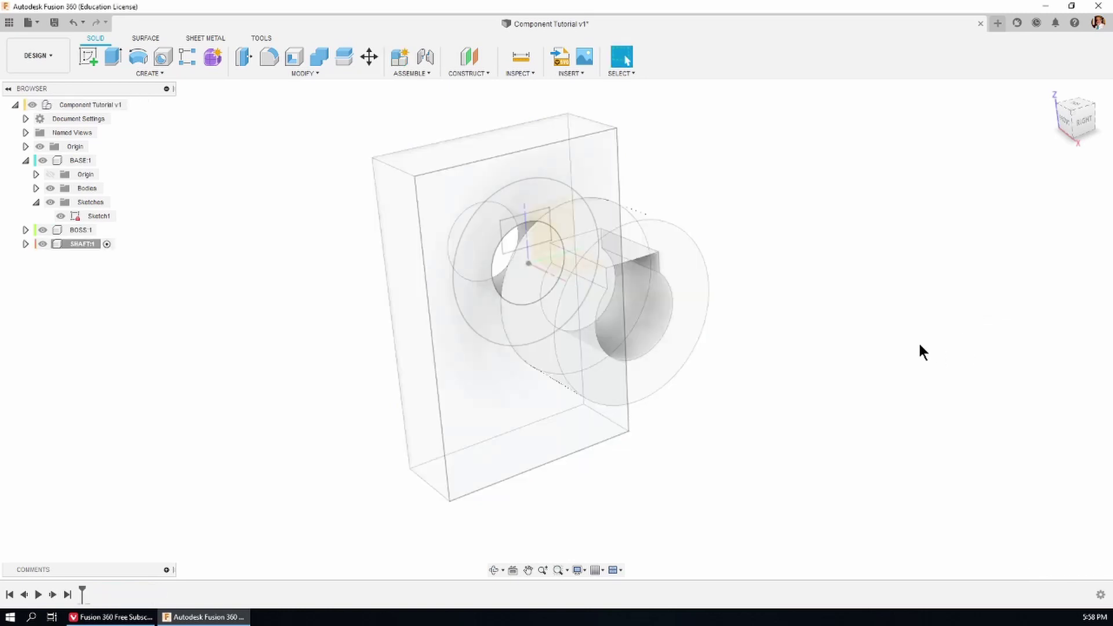
Step: Expand the BOSS component and its bodies in the browser tree
{"action": "left_click", "coordinate": [60, 248]}
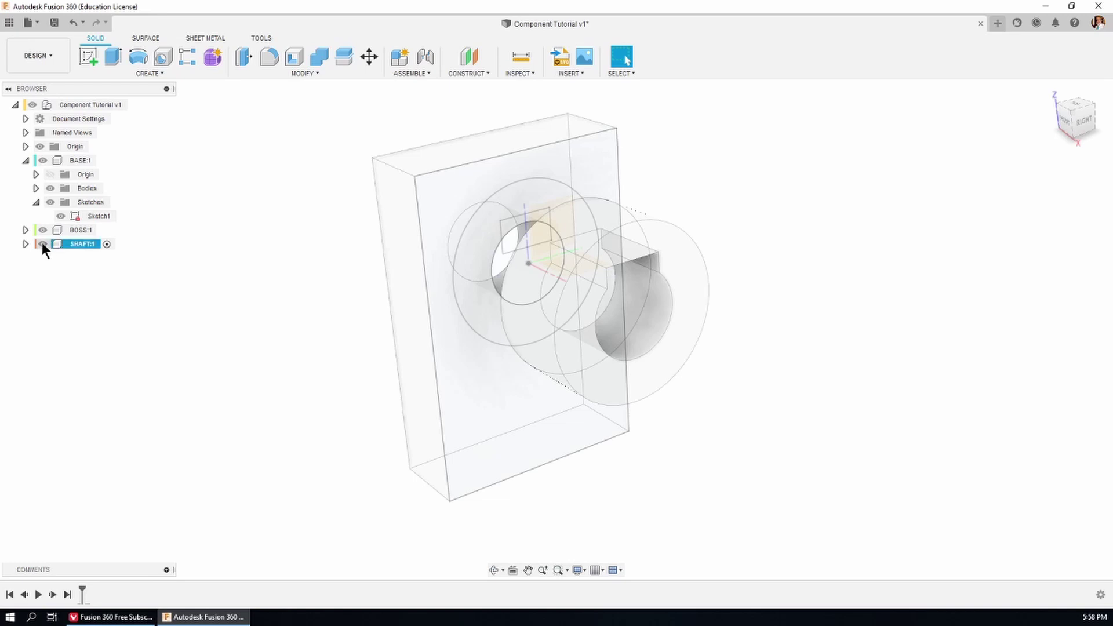
{"action": "key", "text": "Escape"}
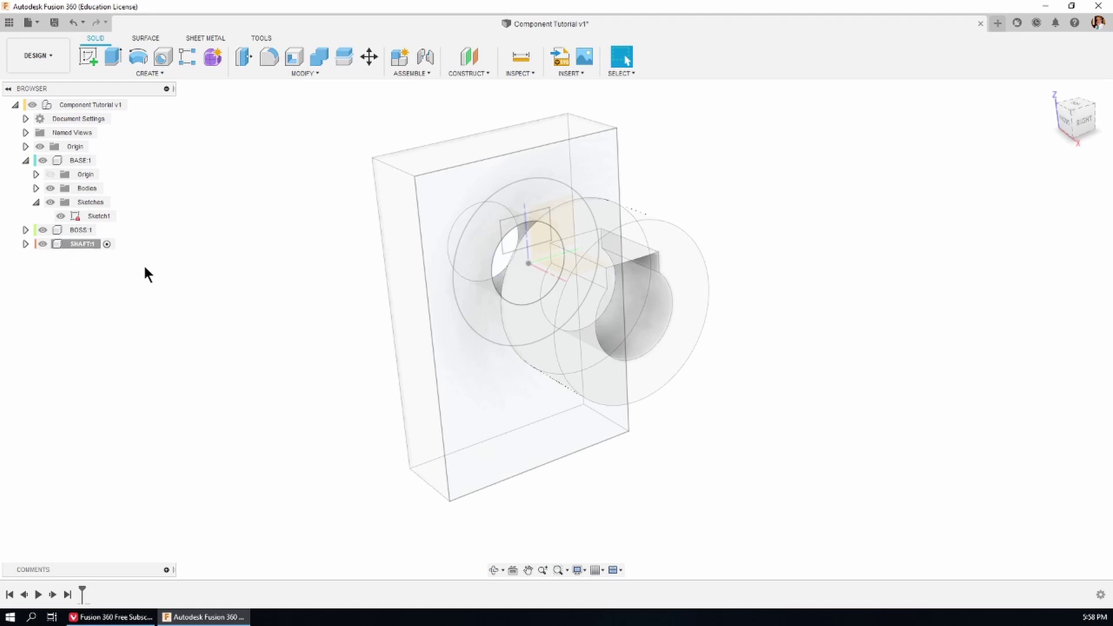
{"action": "left_click", "coordinate": [26, 230]}
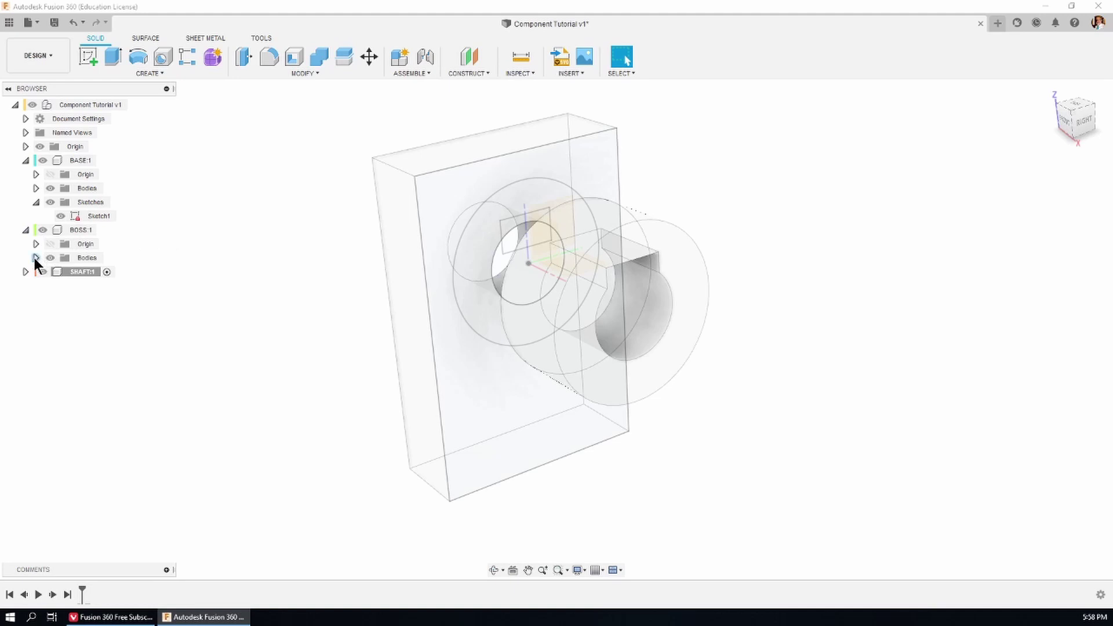
{"action": "left_click", "coordinate": [35, 258]}
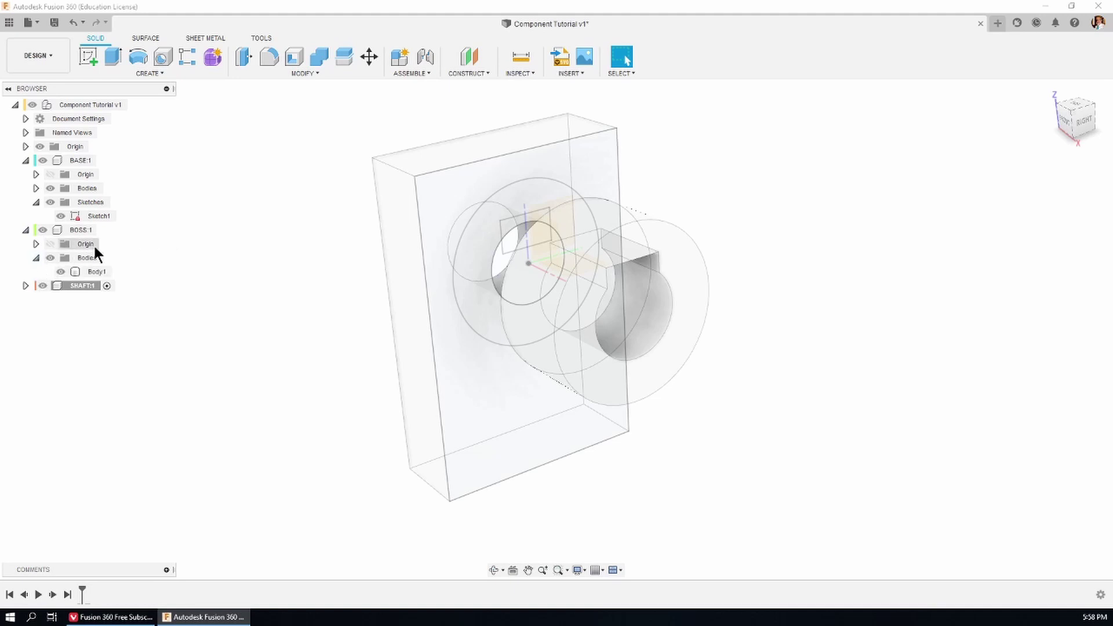
Step: Set up a two-sided new-body extrusion in SHAFT from the two profiles that fill the plate's central hole circle
{"action": "left_click", "coordinate": [60, 288]}
{"action": "key", "text": "e"}
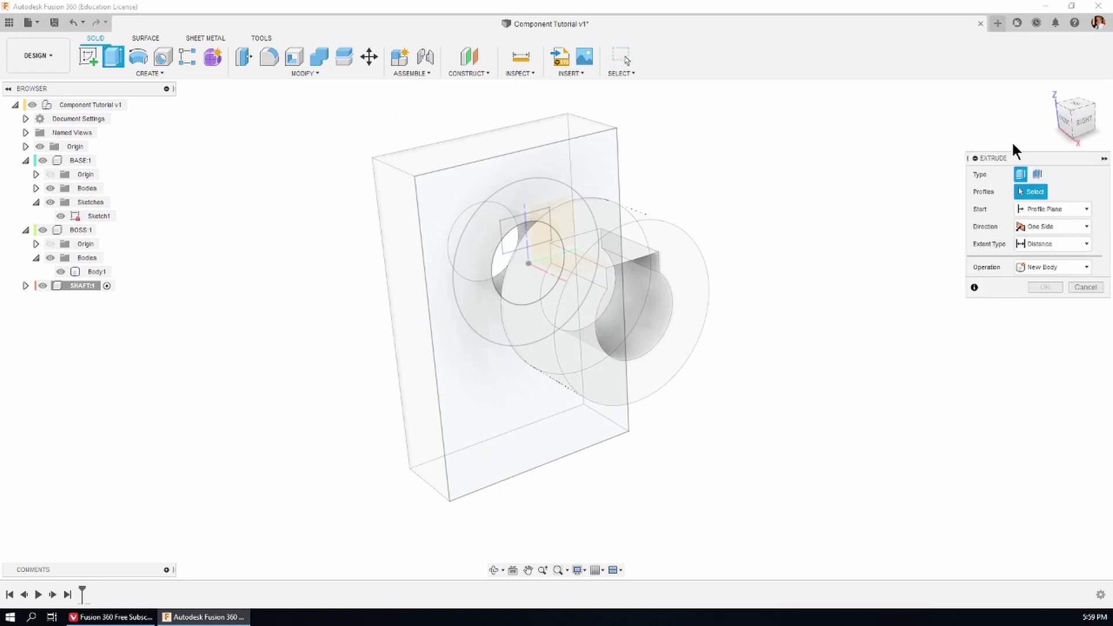
{"action": "left_click_drag", "start_coordinate": [1034, 161], "coordinate": [924, 143]}
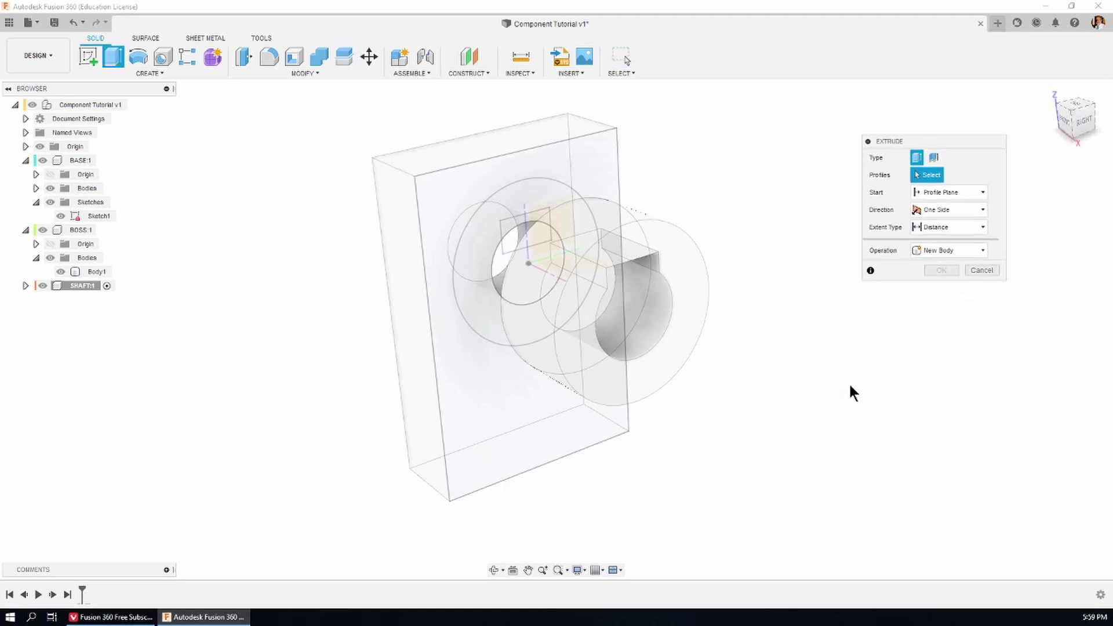
{"action": "left_click", "coordinate": [508, 282]}
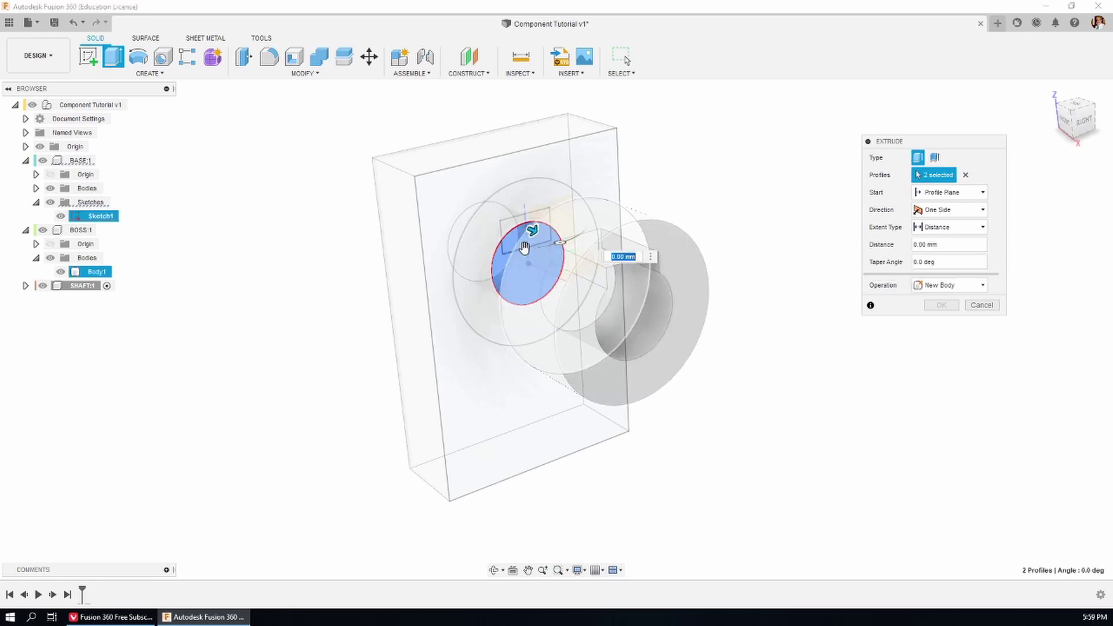
{"action": "left_click", "coordinate": [520, 247]}
{"action": "left_click", "coordinate": [962, 211]}
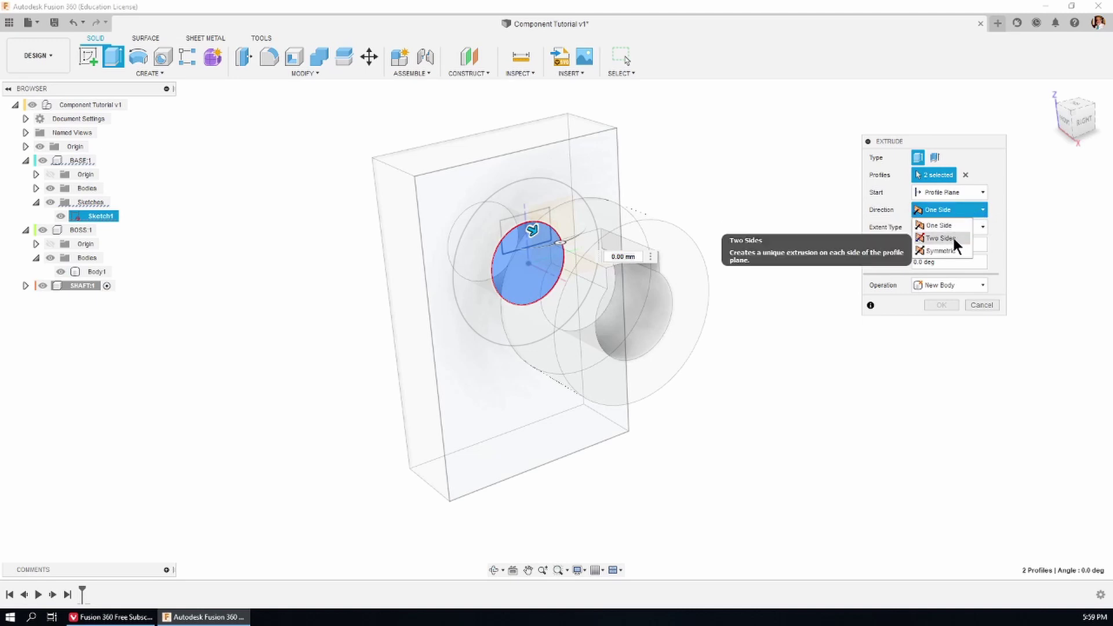
{"action": "left_click", "coordinate": [952, 236]}
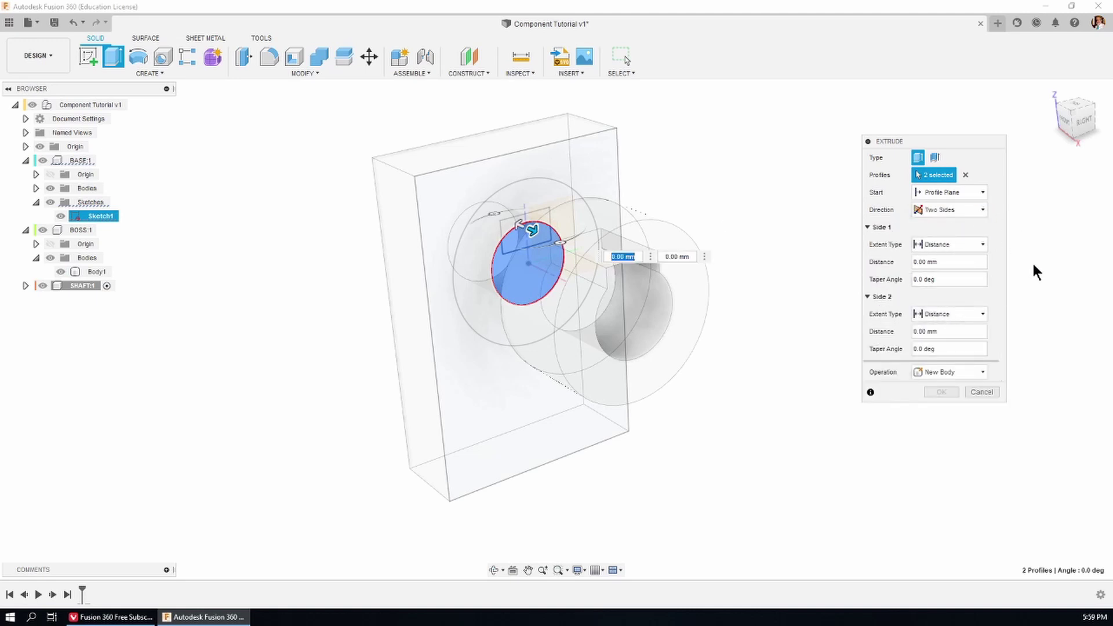
Step: Set the shaft extrusion to 35 mm on side 1 and 15 mm on side 2, and create the body
{"action": "triple_click", "coordinate": [949, 263]}
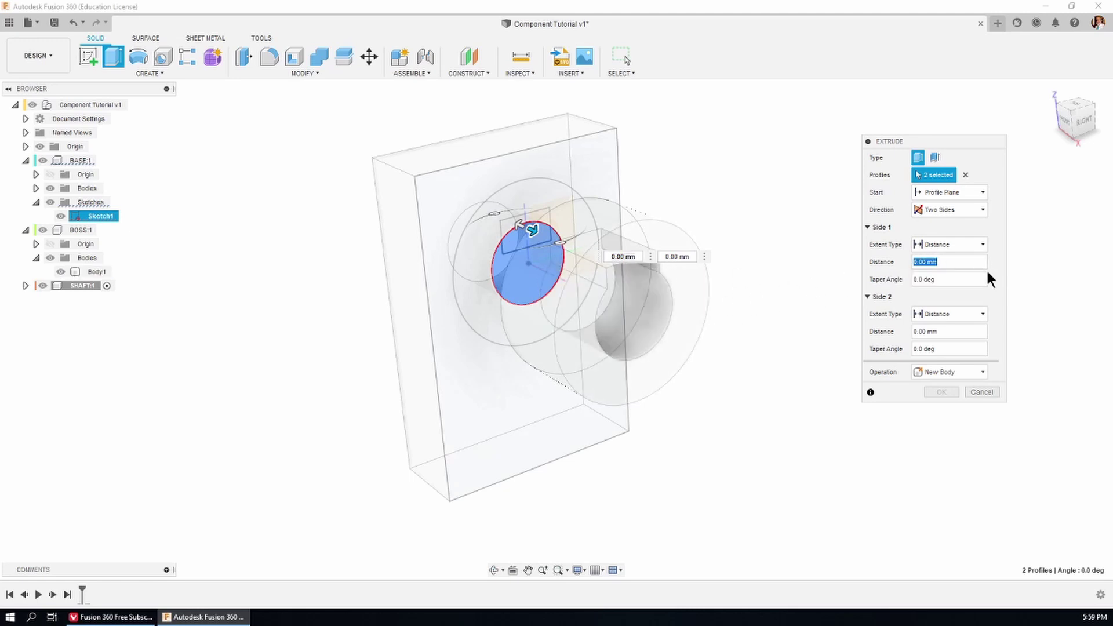
{"action": "type", "text": "35"}
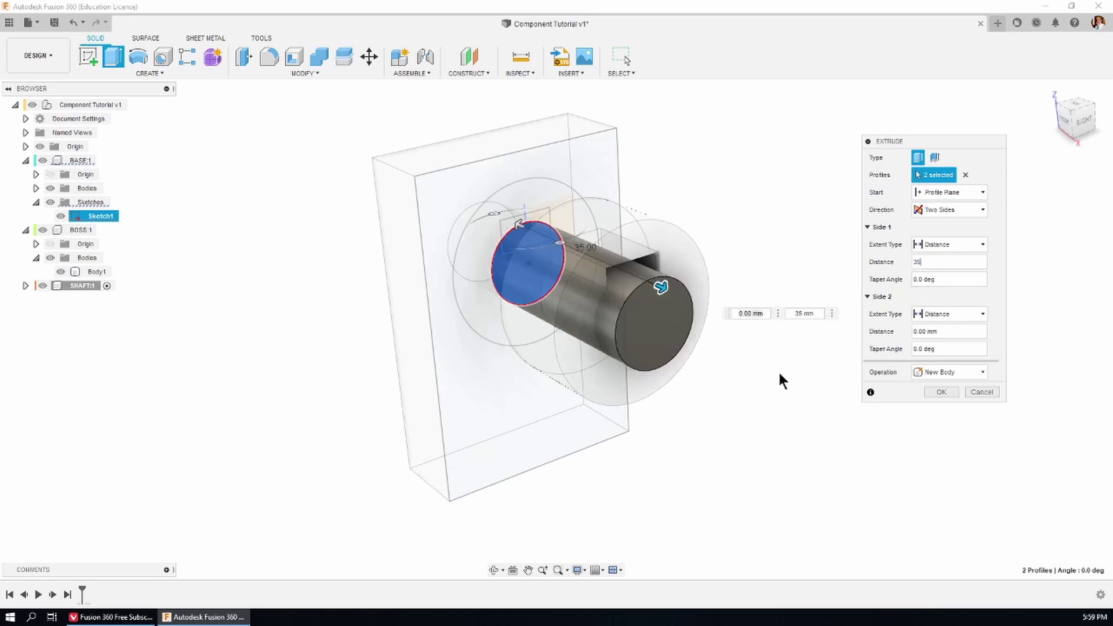
{"action": "middle_click_drag", "start_coordinate": [755, 396], "coordinate": [825, 394], "text": "shift"}
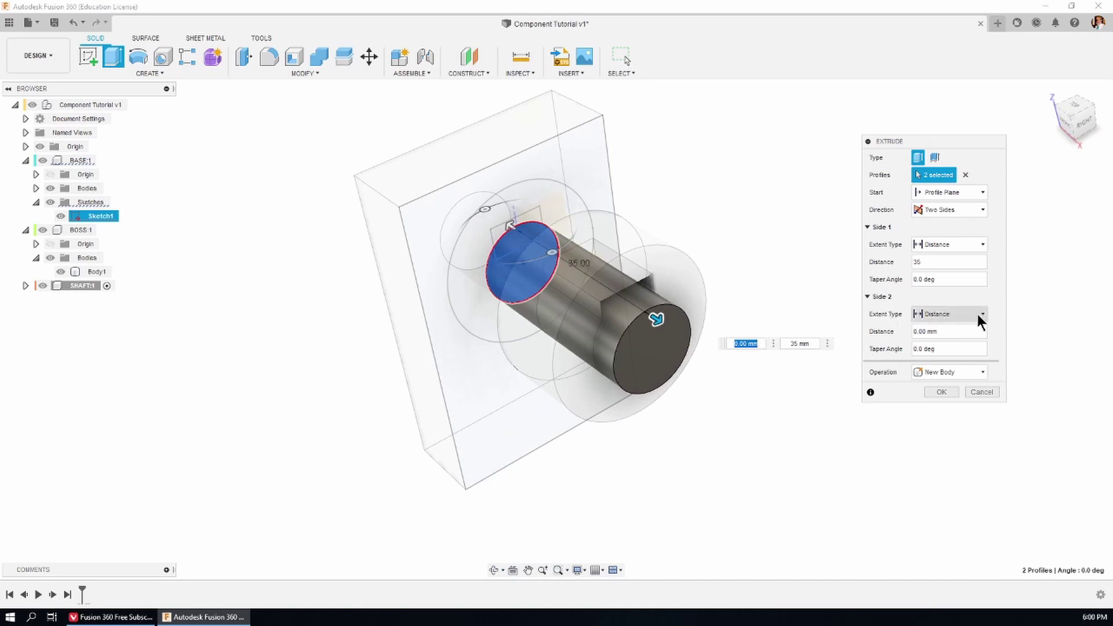
{"action": "left_click", "coordinate": [945, 332]}
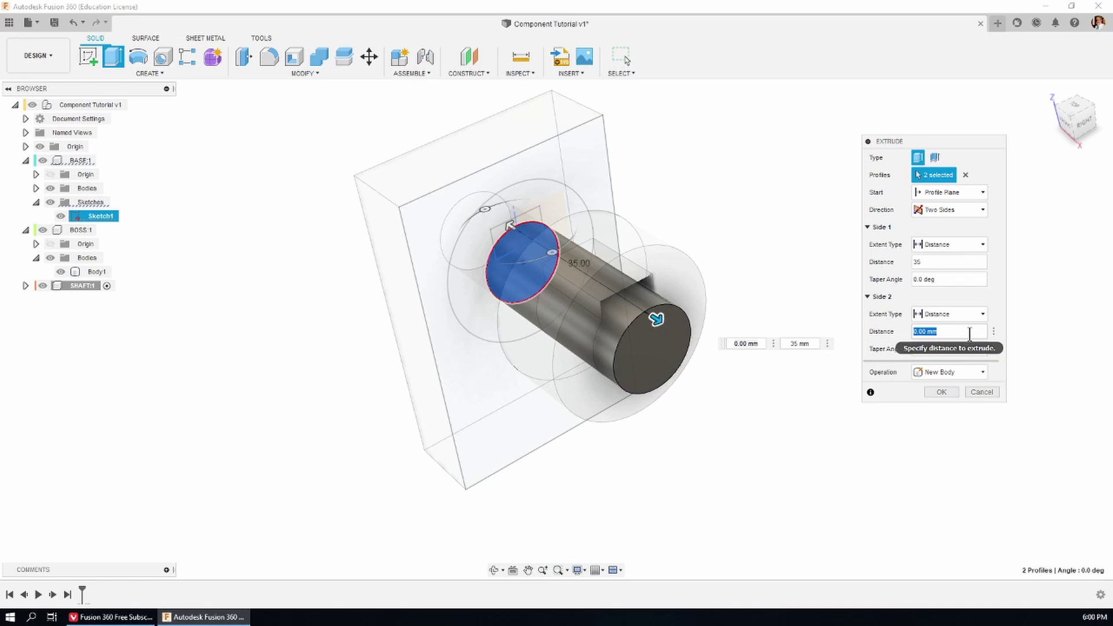
{"action": "type", "text": "-15"}
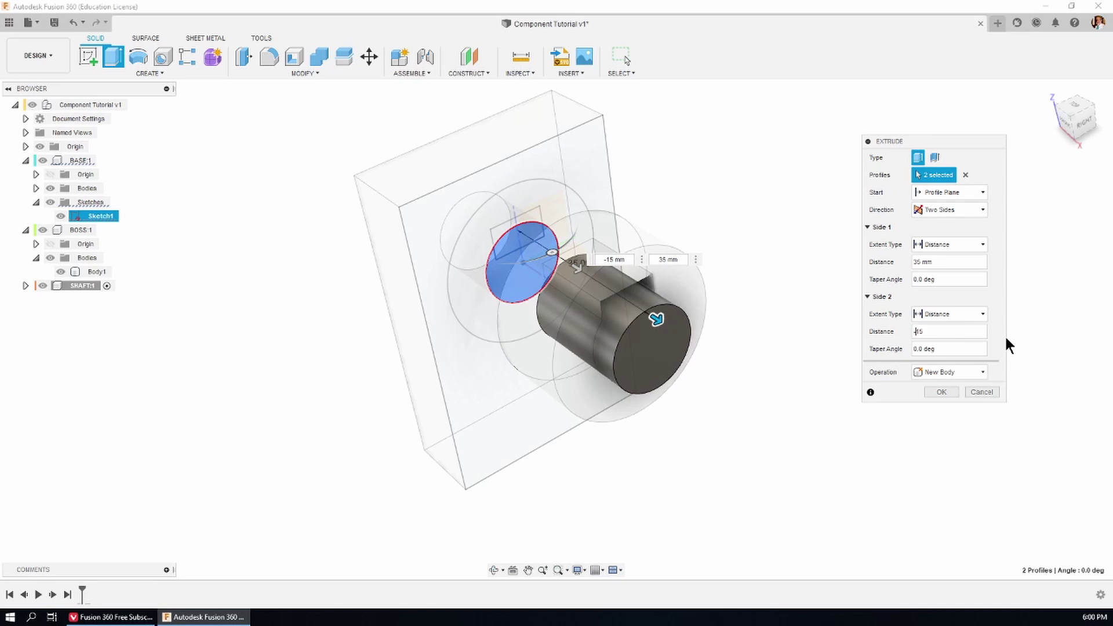
{"action": "key", "text": "BackSpace"}
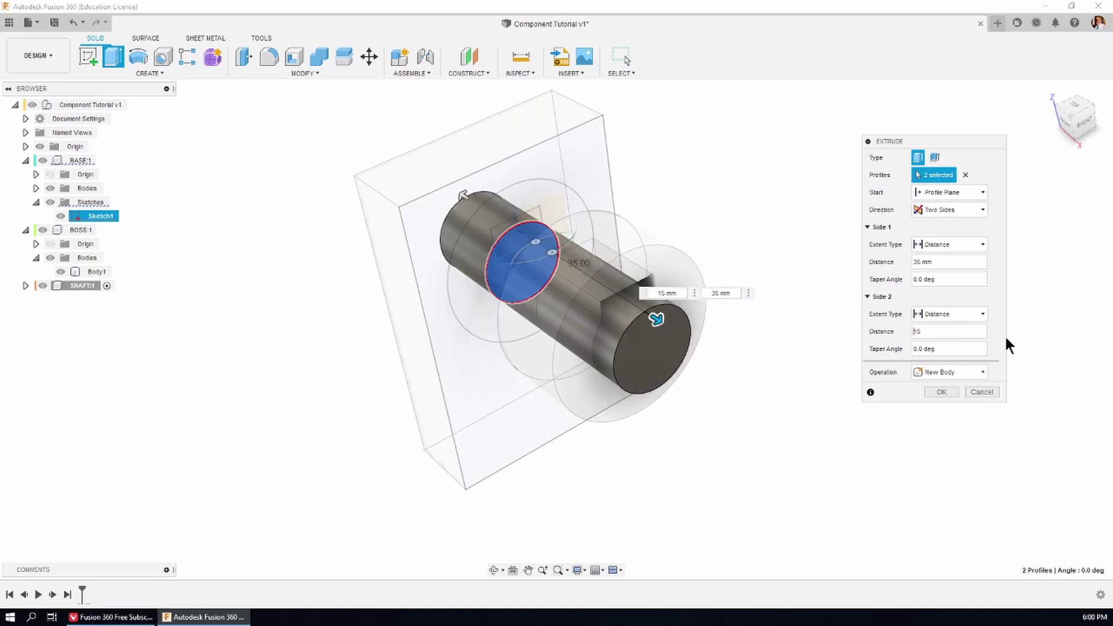
{"action": "left_click", "coordinate": [942, 392]}
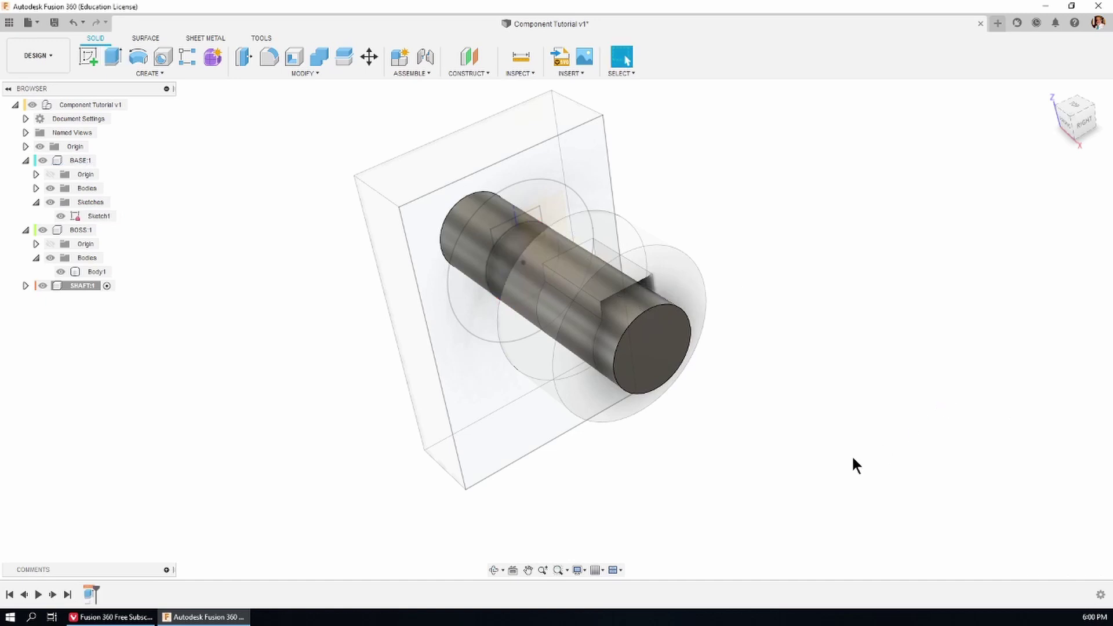
Step: Activate the top-level component and examine the assembled base, boss and shaft
{"action": "middle_click_drag", "start_coordinate": [742, 341], "coordinate": [761, 306], "text": "shift"}
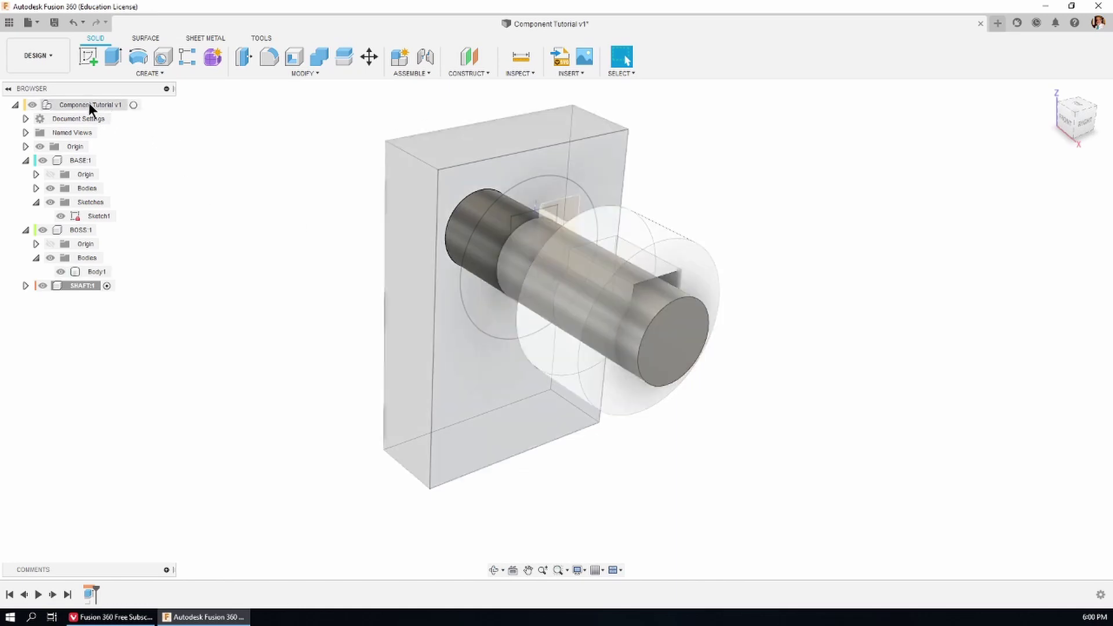
{"action": "left_click", "coordinate": [132, 105]}
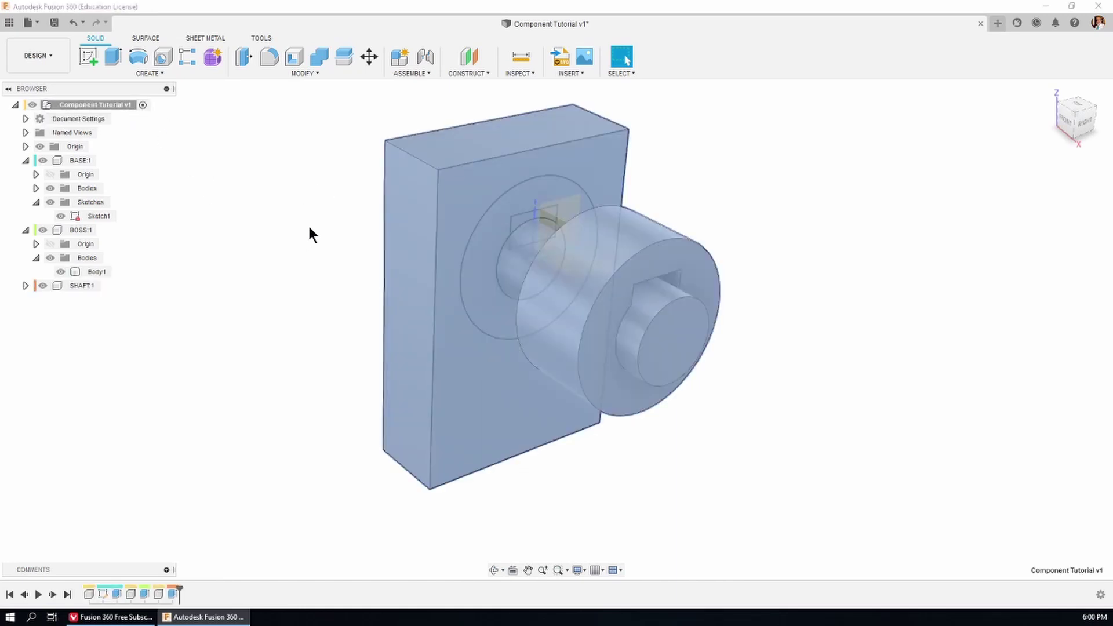
{"action": "middle_click_drag", "start_coordinate": [869, 304], "coordinate": [902, 311], "text": "shift"}
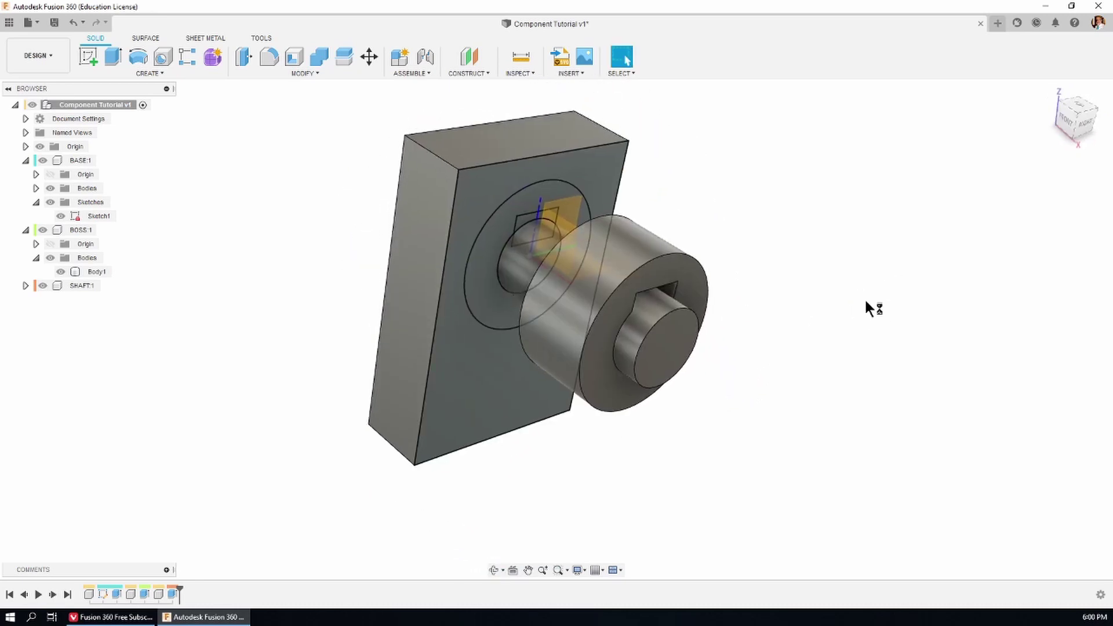
{"action": "middle_click_drag", "start_coordinate": [816, 311], "coordinate": [820, 314], "text": "shift"}
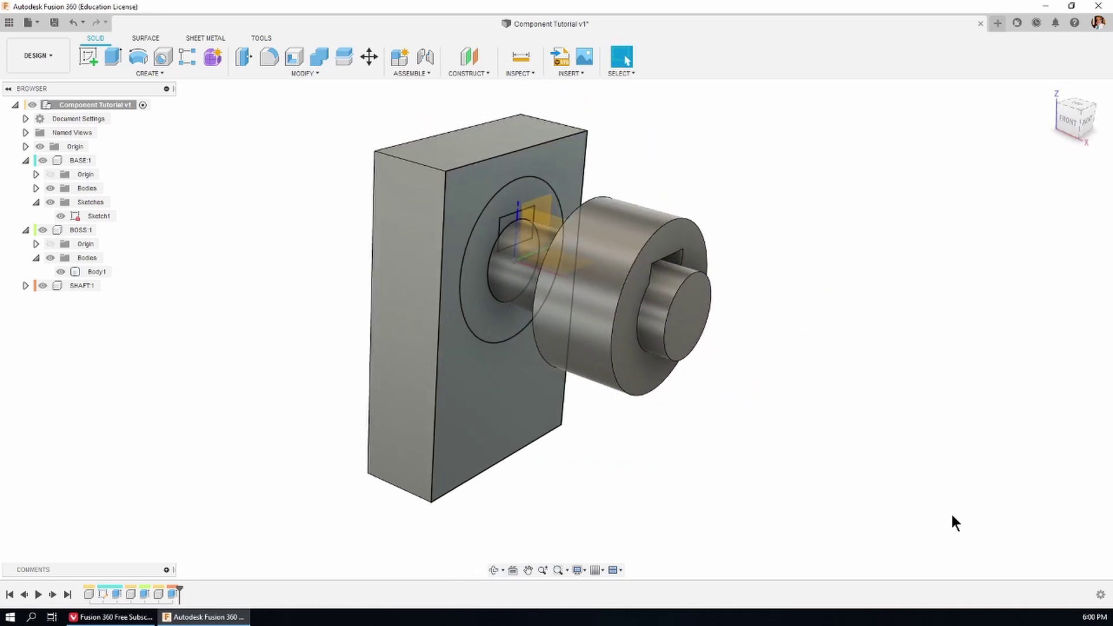
Step: Turn on component color cycling for the design and examine the colored base, boss and shaft
{"action": "left_click", "coordinate": [1100, 594]}
{"action": "left_click", "coordinate": [531, 74]}
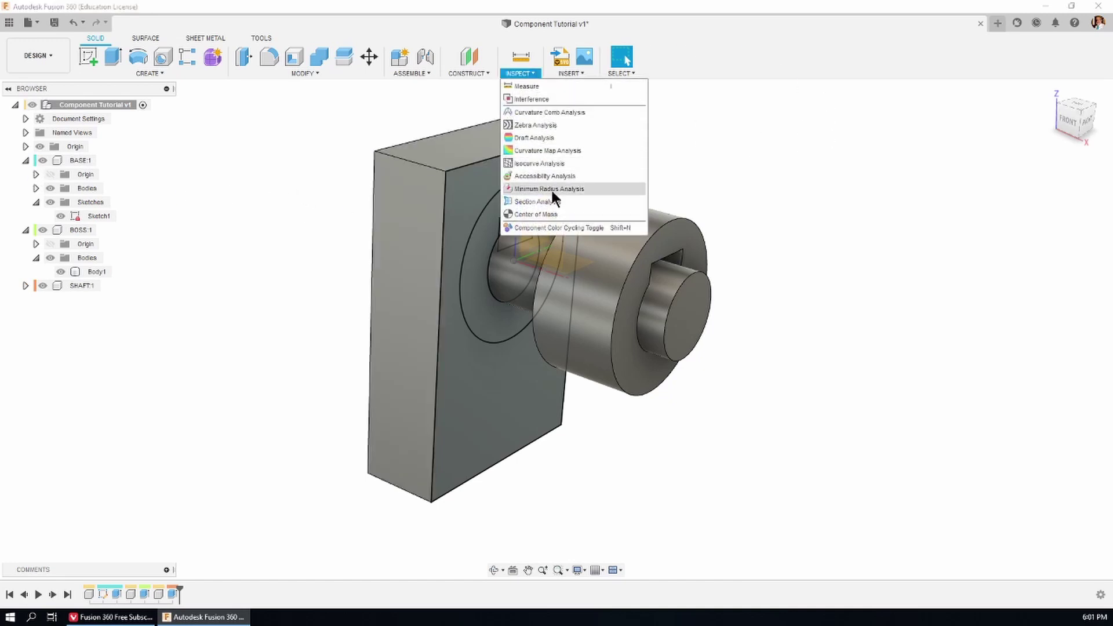
{"action": "left_click", "coordinate": [576, 227]}
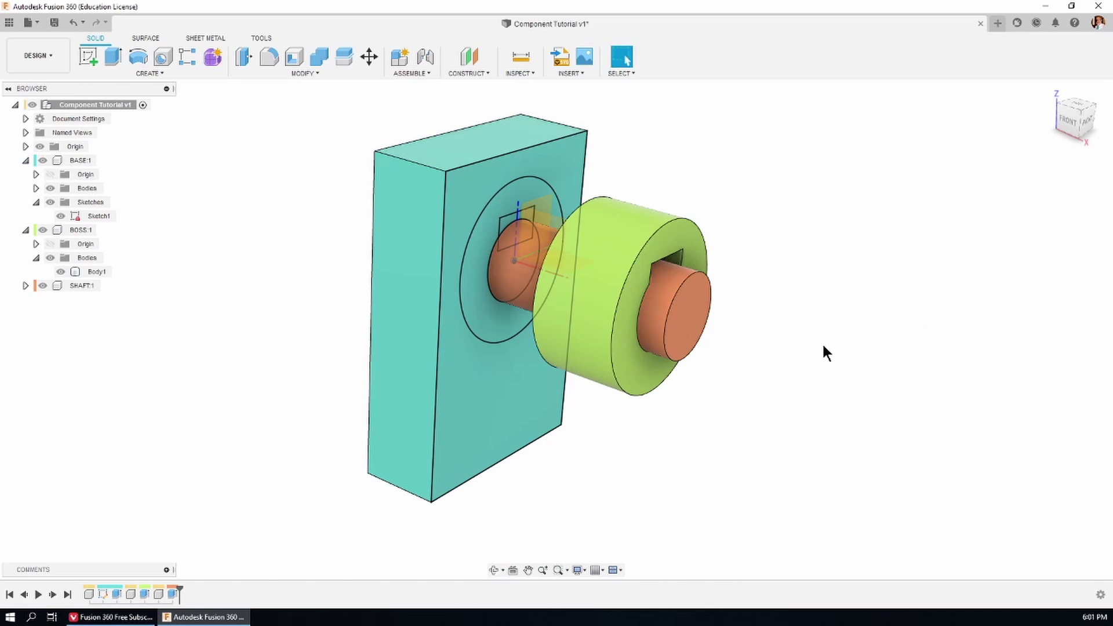
{"action": "left_click", "coordinate": [494, 570]}
{"action": "left_click_drag", "start_coordinate": [840, 324], "coordinate": [771, 345]}
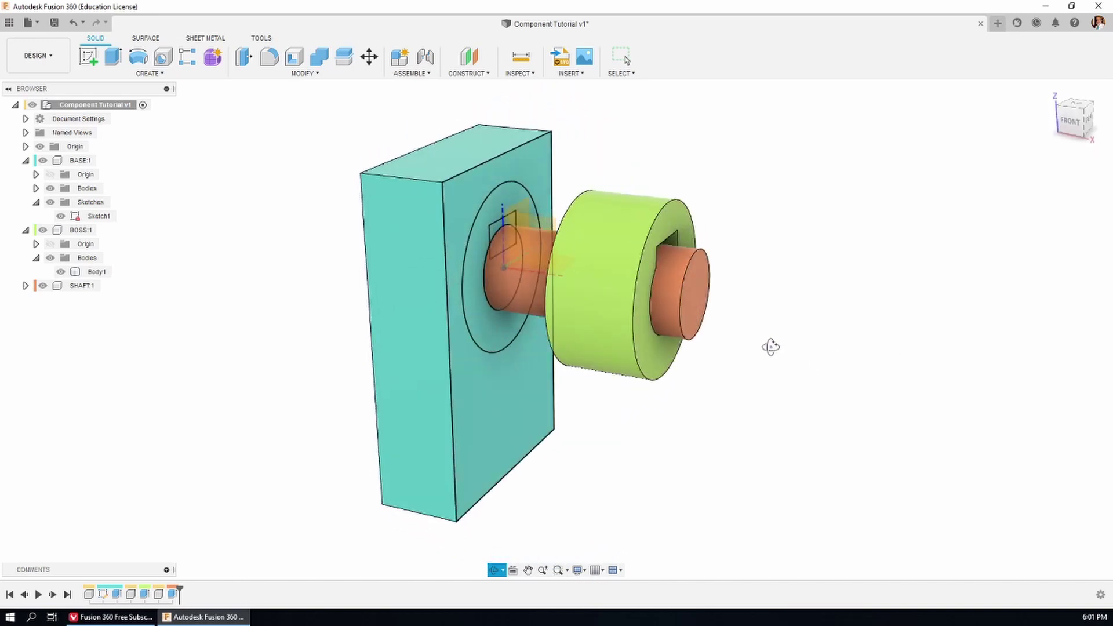
{"action": "key", "text": "Escape"}
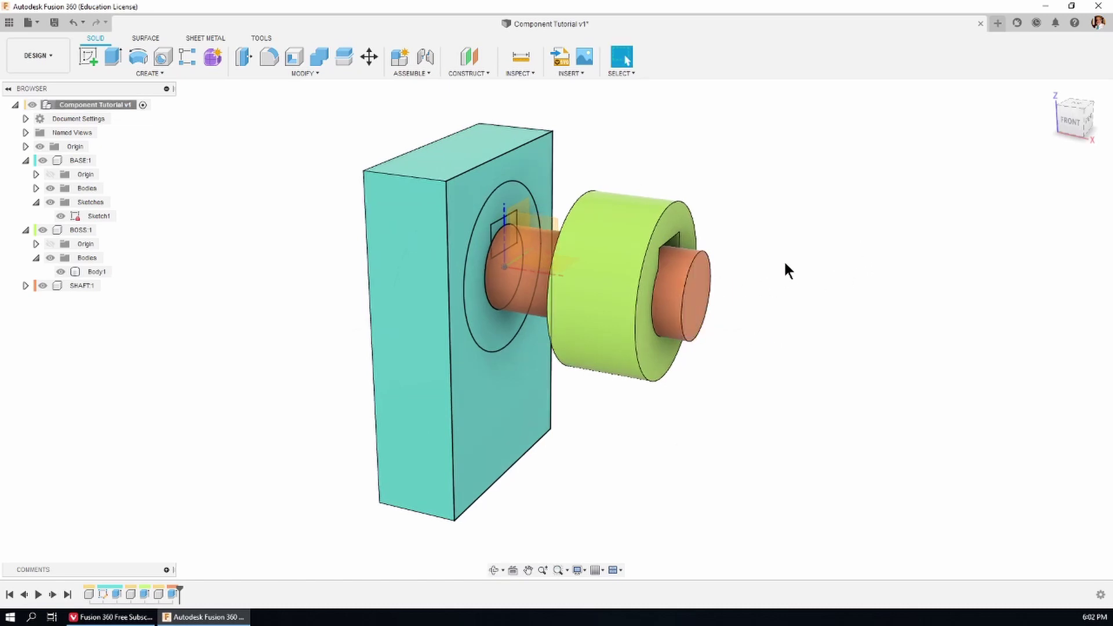
{"action": "middle_click_drag", "start_coordinate": [811, 246], "coordinate": [770, 286], "text": "shift"}
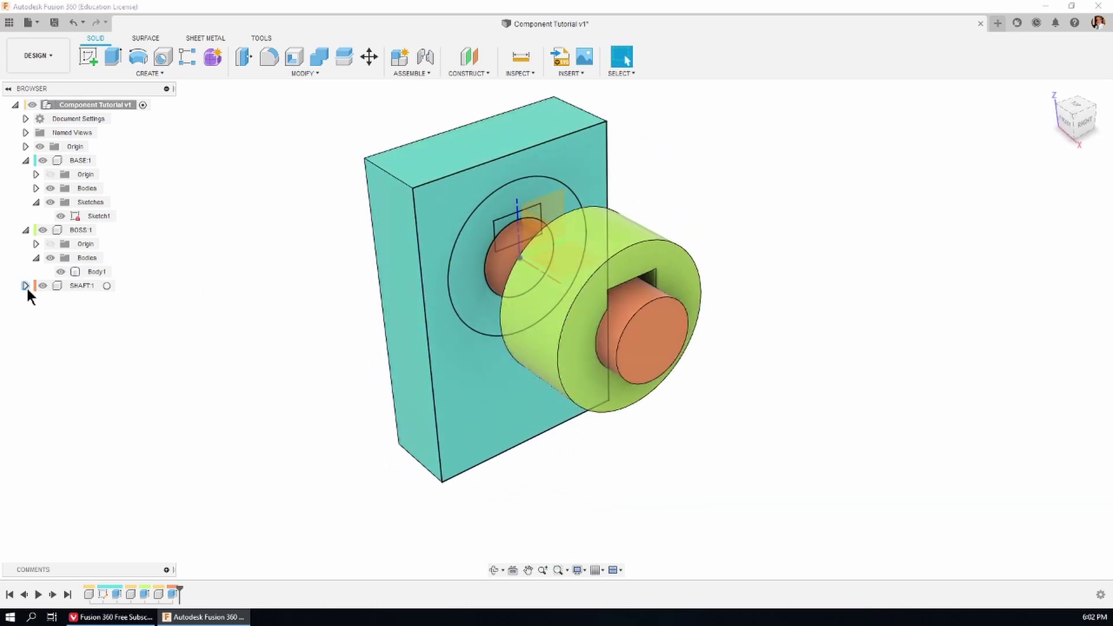
Step: Hide the BOSS component and activate the SHAFT component for editing
{"action": "left_click", "coordinate": [43, 230]}
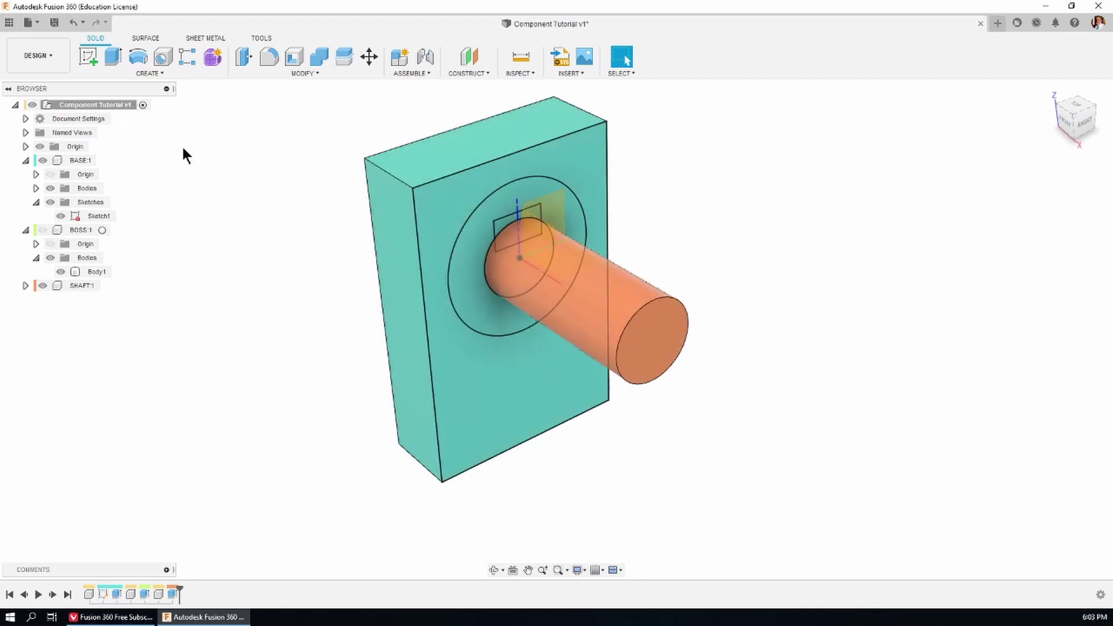
{"action": "left_click", "coordinate": [78, 285]}
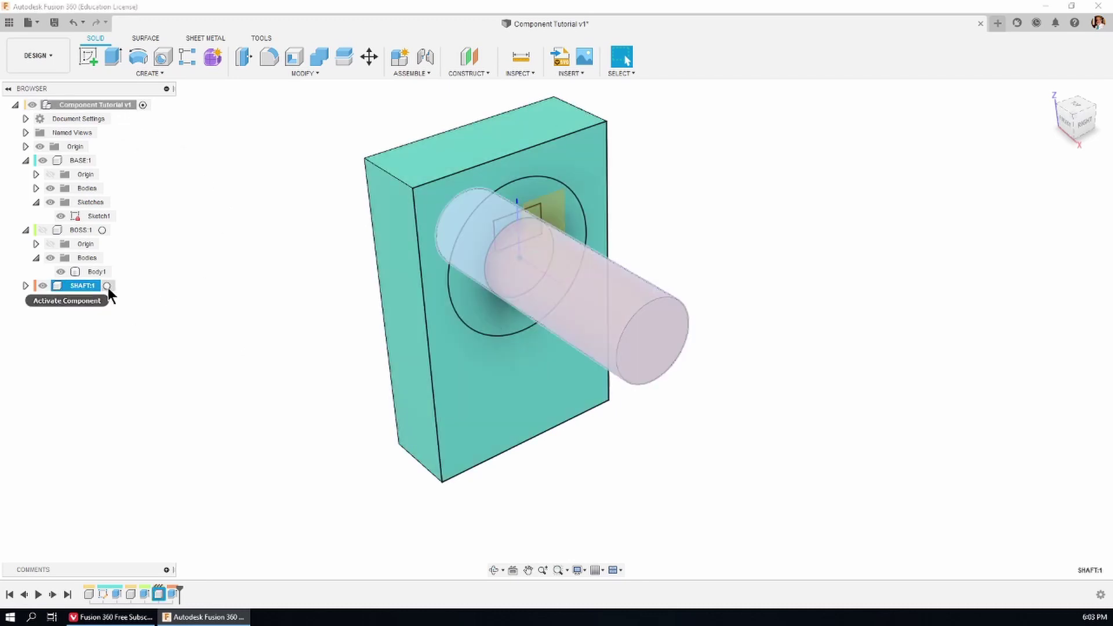
{"action": "left_click", "coordinate": [107, 286]}
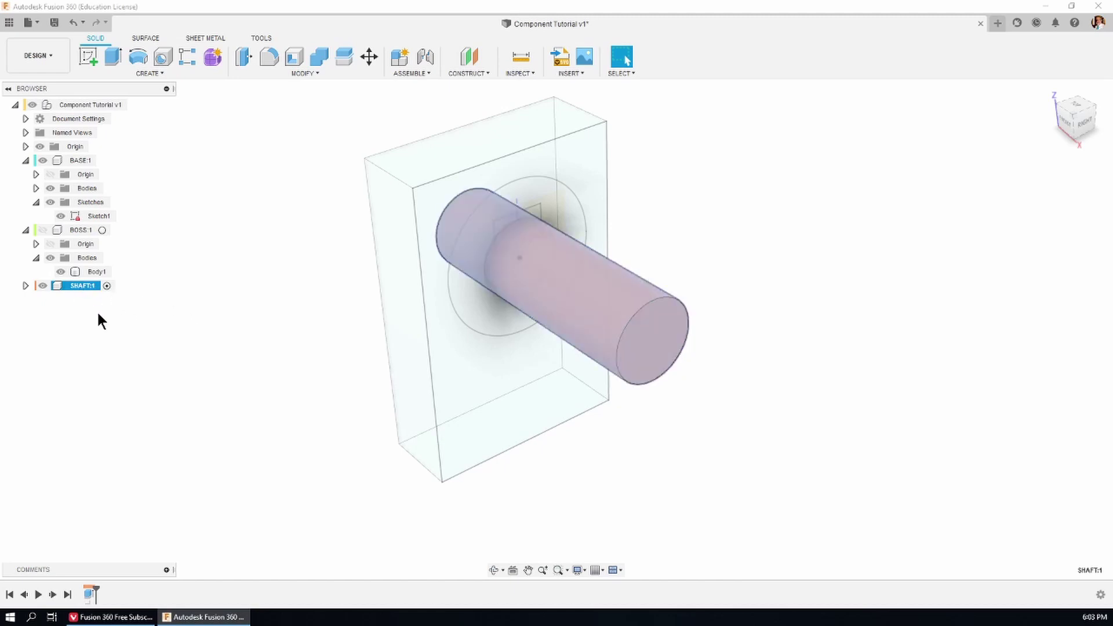
{"action": "left_click", "coordinate": [293, 323]}
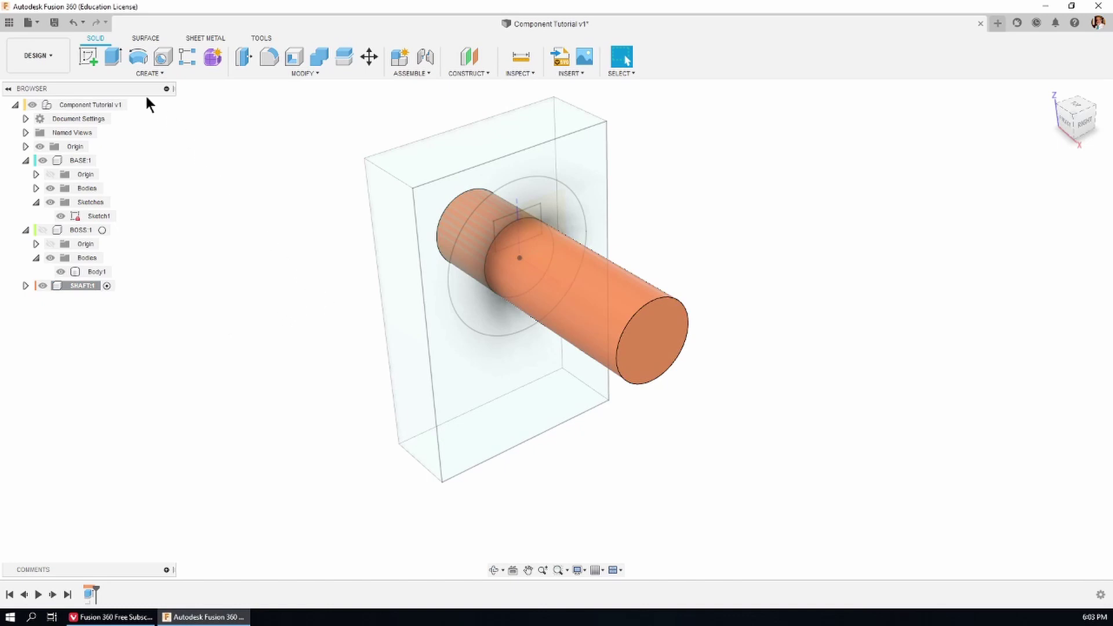
Step: Start a sketch in SHAFT on the top face of the base plate
{"action": "left_click", "coordinate": [84, 55]}
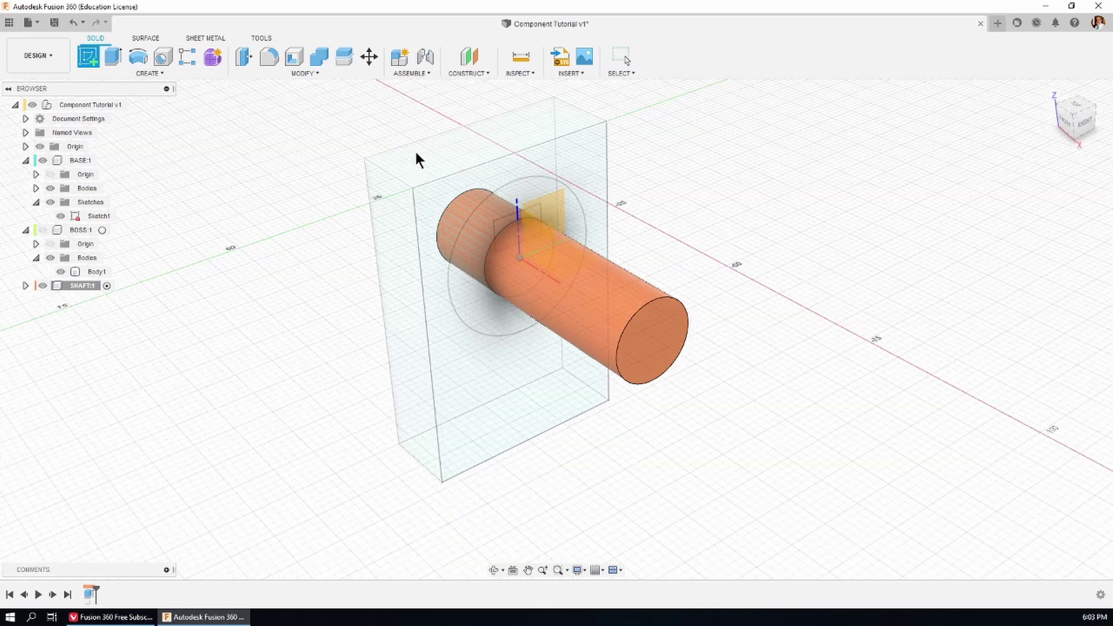
{"action": "left_click", "coordinate": [391, 203]}
{"action": "left_click", "coordinate": [582, 144]}
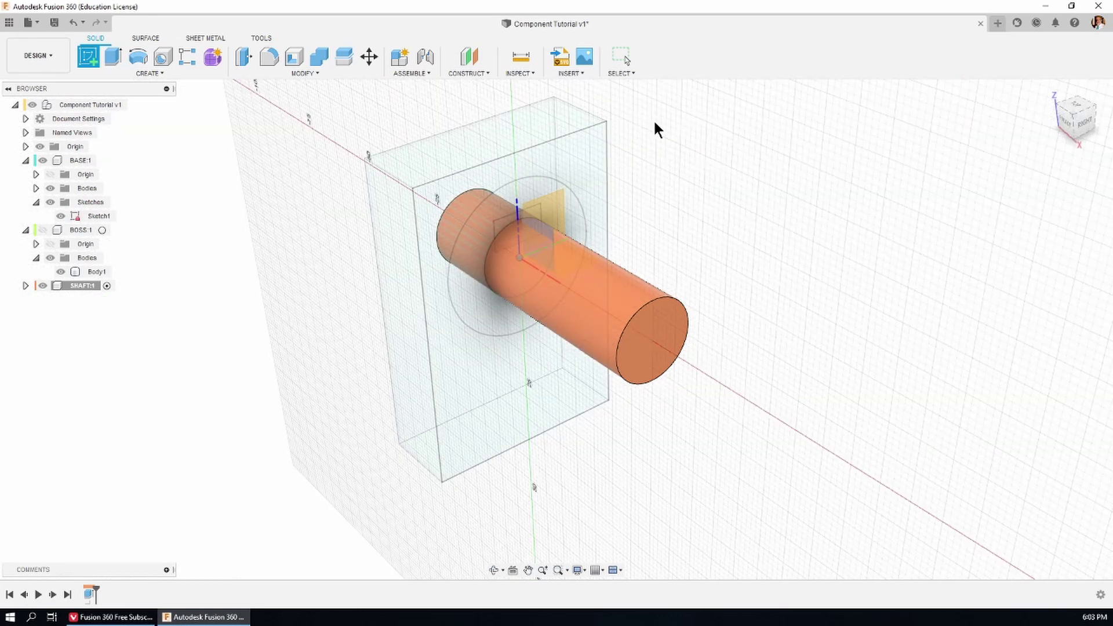
{"action": "left_click", "coordinate": [535, 128]}
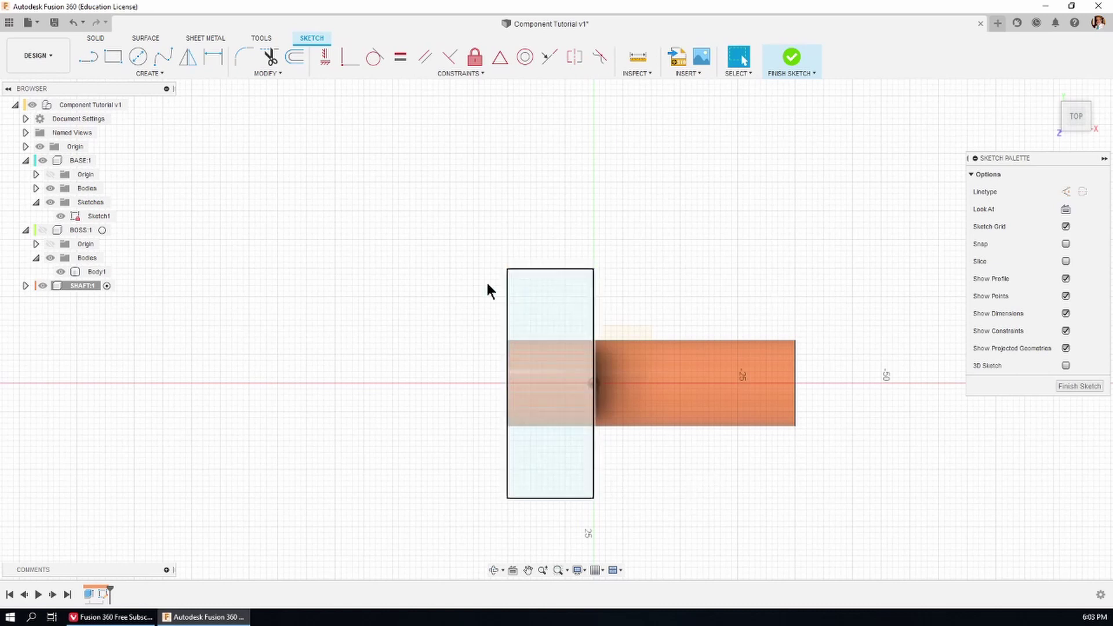
Step: Sketch a closed slot profile with 29.7 mm straight sides, about 7.9 mm wide, rounded near the base and extending past the shaft's free end
{"action": "left_click", "coordinate": [91, 56]}
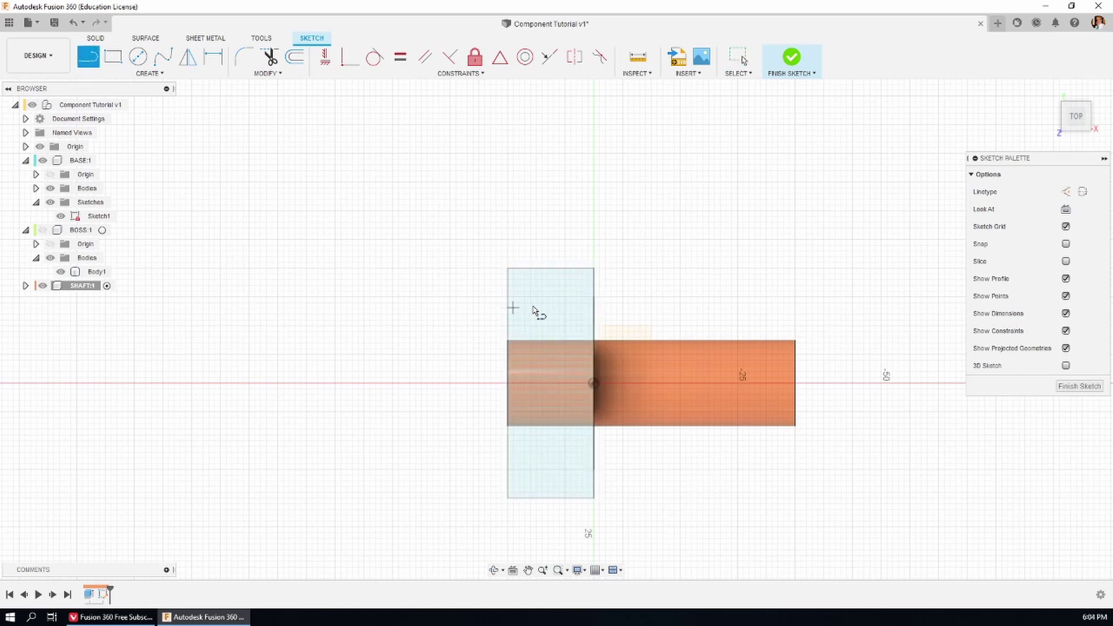
{"action": "left_click", "coordinate": [646, 369]}
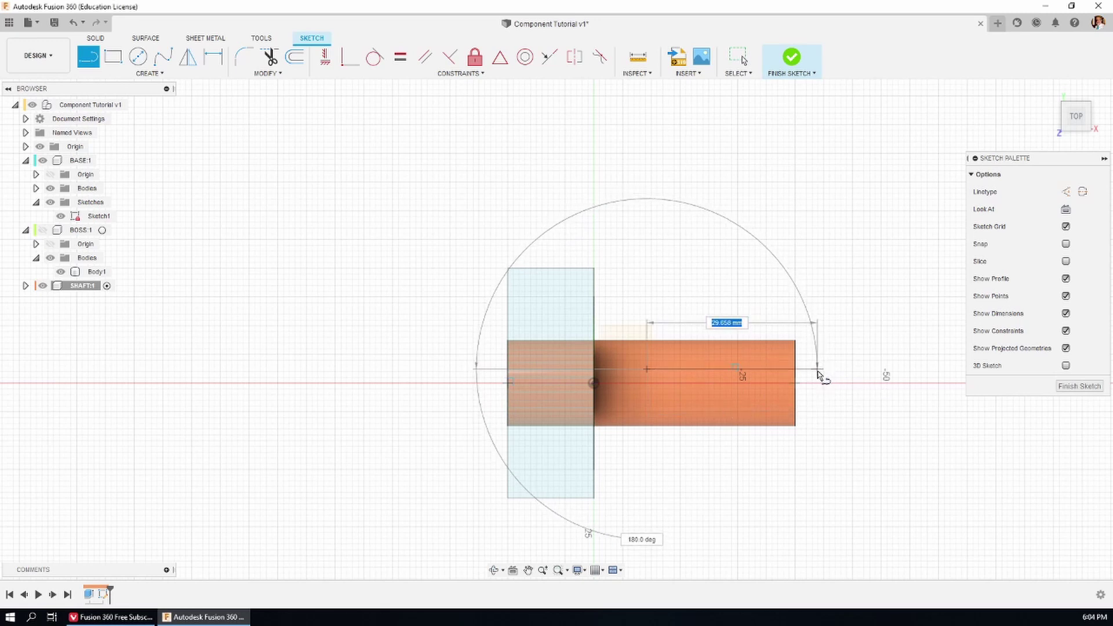
{"action": "left_click", "coordinate": [818, 370]}
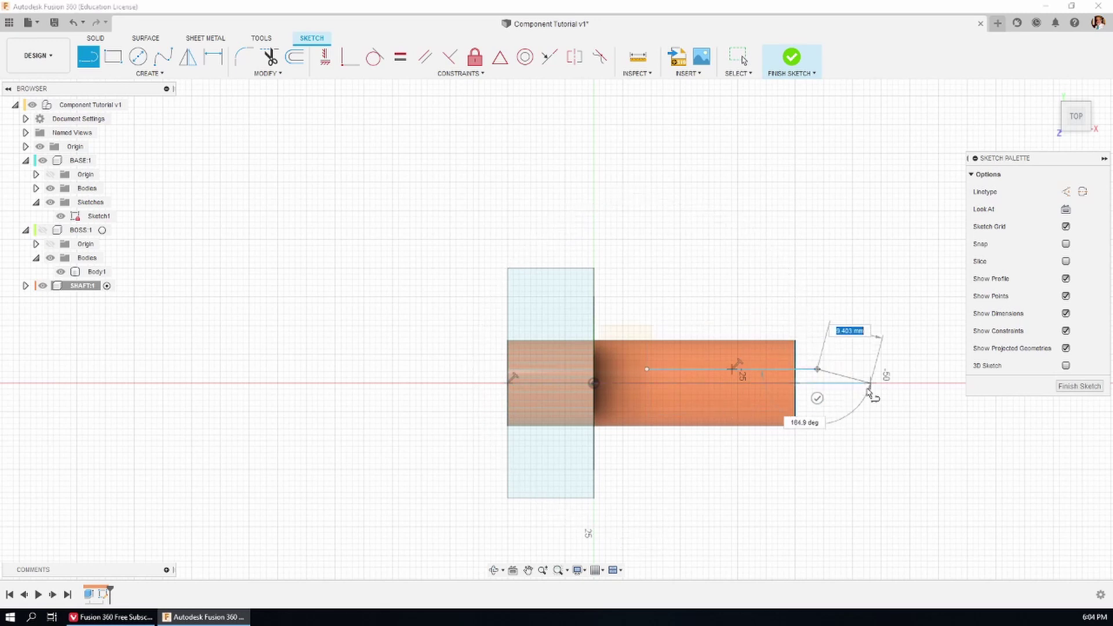
{"action": "left_click", "coordinate": [818, 414]}
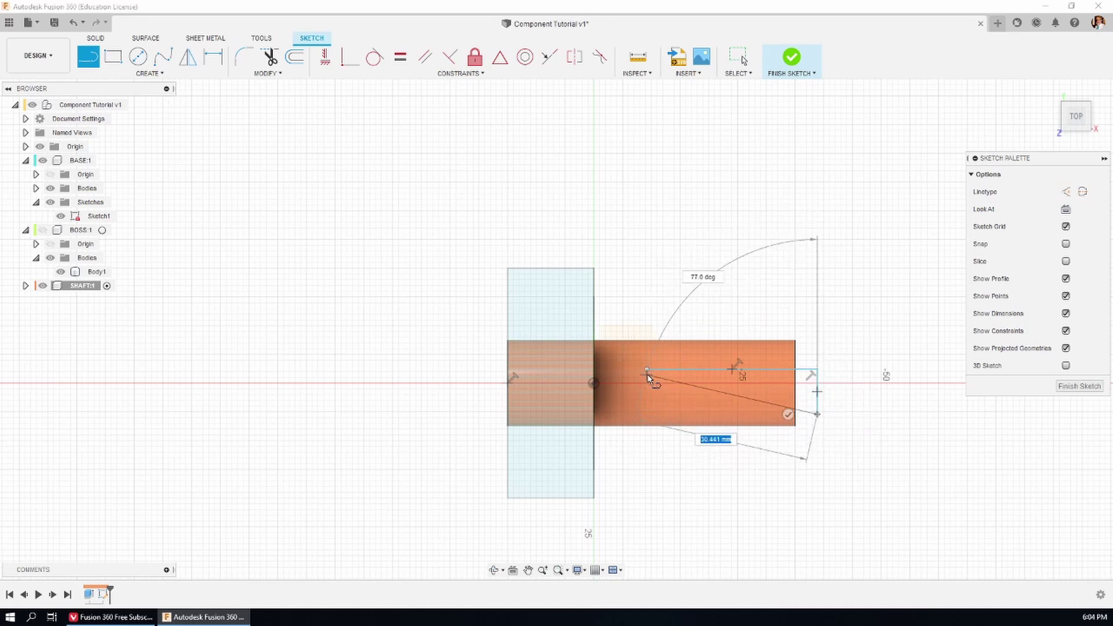
{"action": "left_click", "coordinate": [647, 414]}
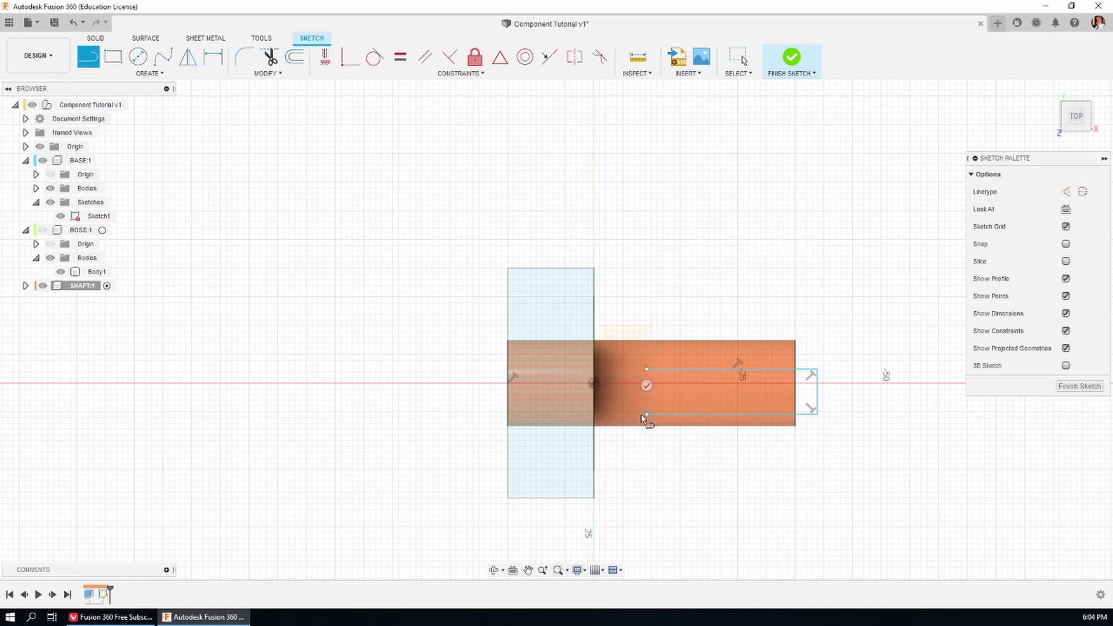
{"action": "left_click_drag", "start_coordinate": [647, 414], "coordinate": [647, 369]}
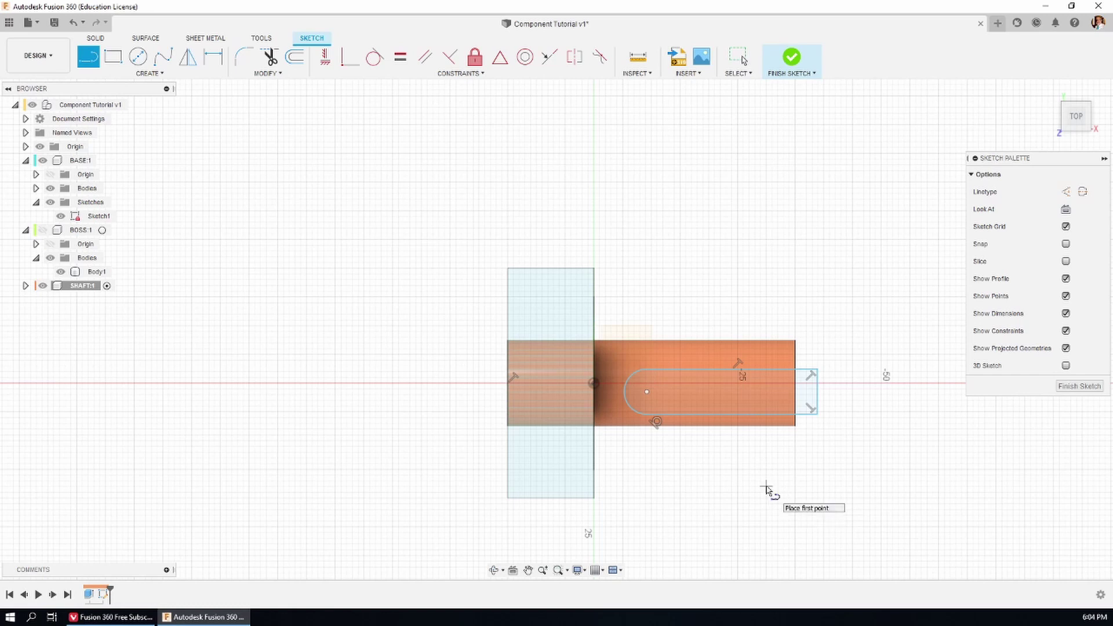
Step: Dimension the width of the slot profile at its square end, beyond the shaft's free end
{"action": "key", "text": "d"}
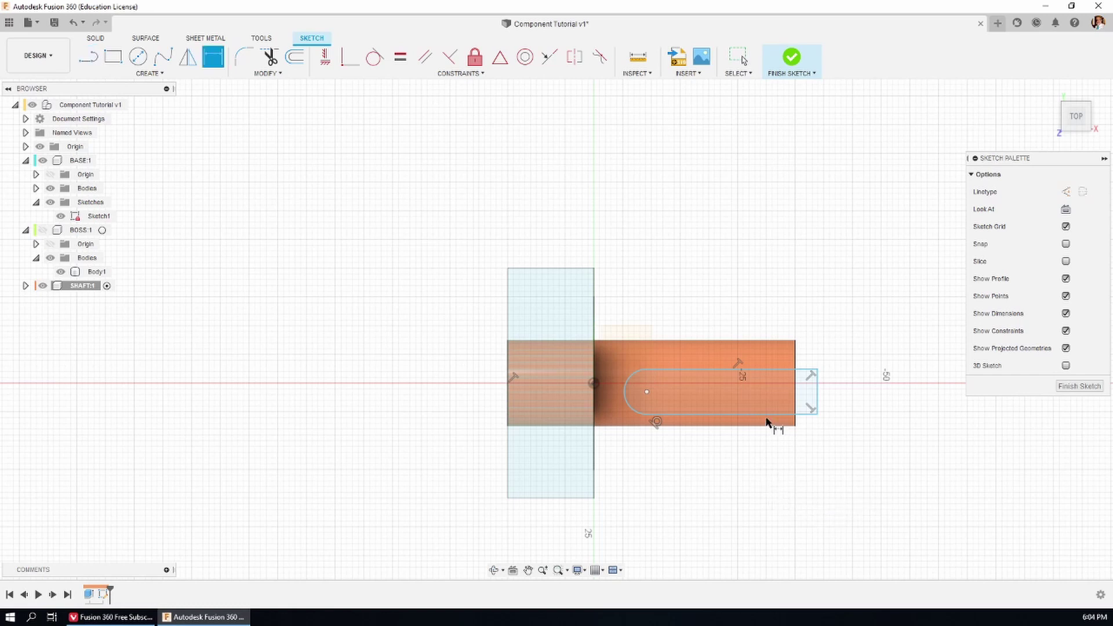
{"action": "left_click", "coordinate": [818, 399]}
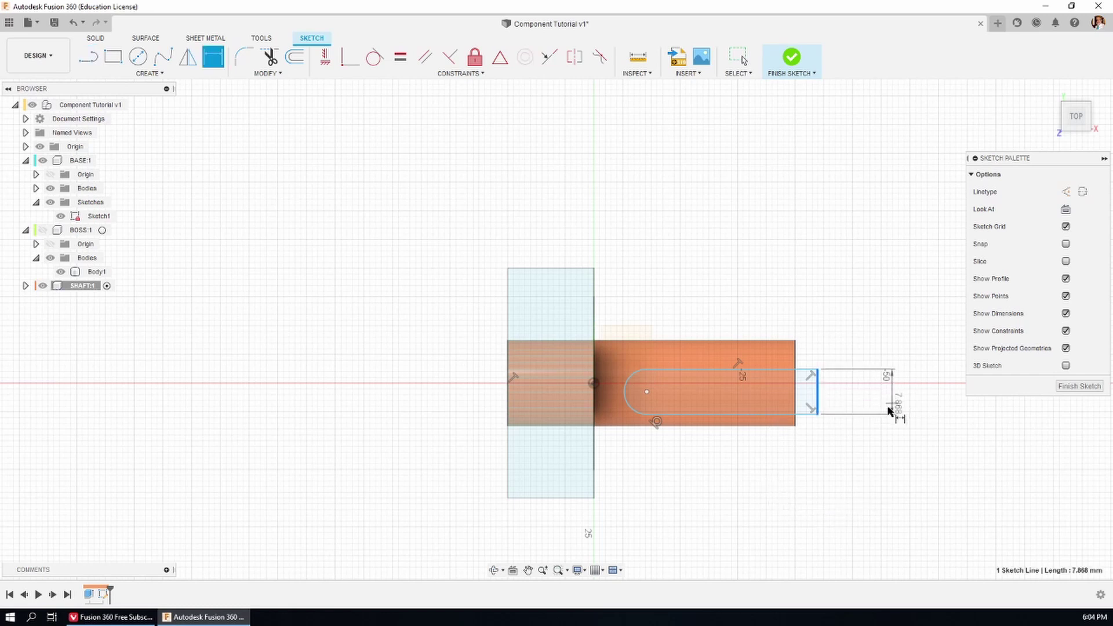
{"action": "left_click", "coordinate": [869, 452]}
{"action": "type", "text": "10"}
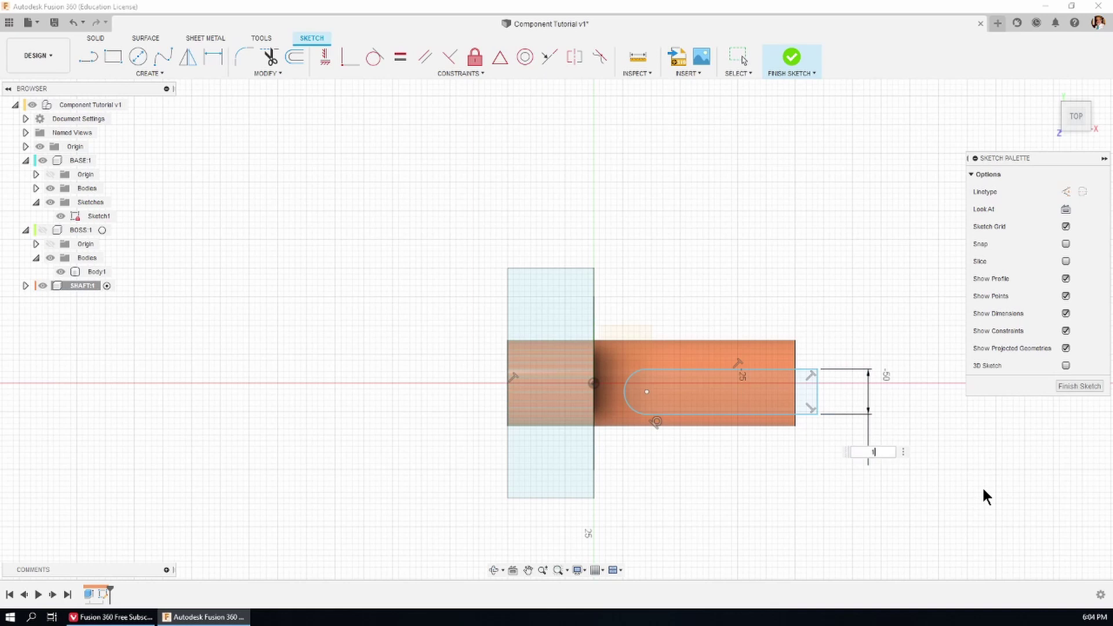
{"action": "key", "text": "Escape"}
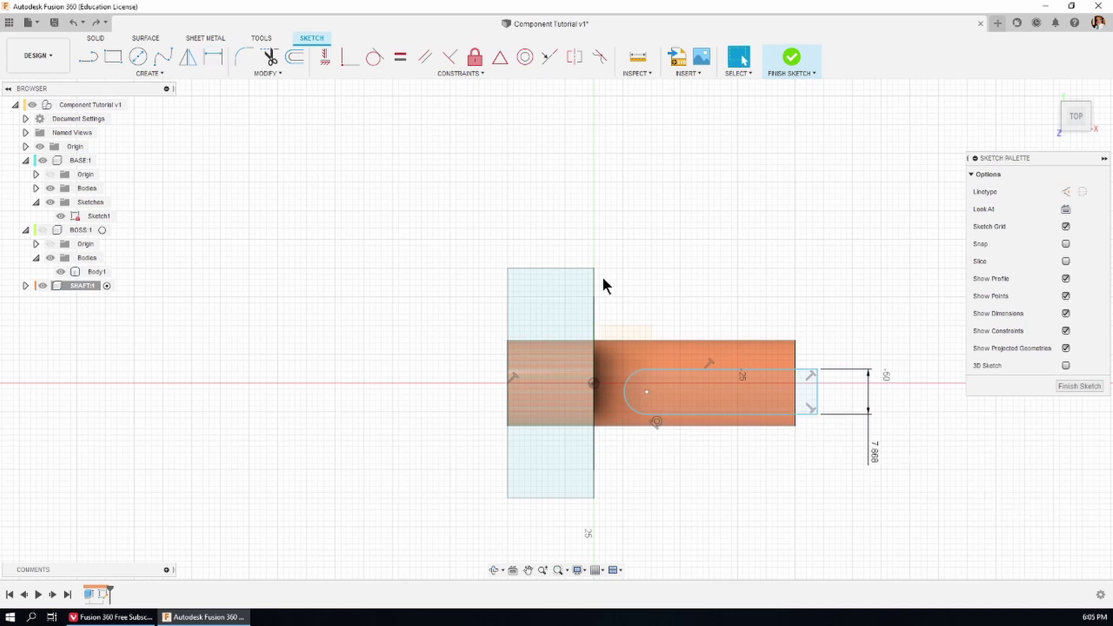
Step: Dimension the distance from the slot's upper straight side to the sketch origin as 5 mm
{"action": "key", "text": "d"}
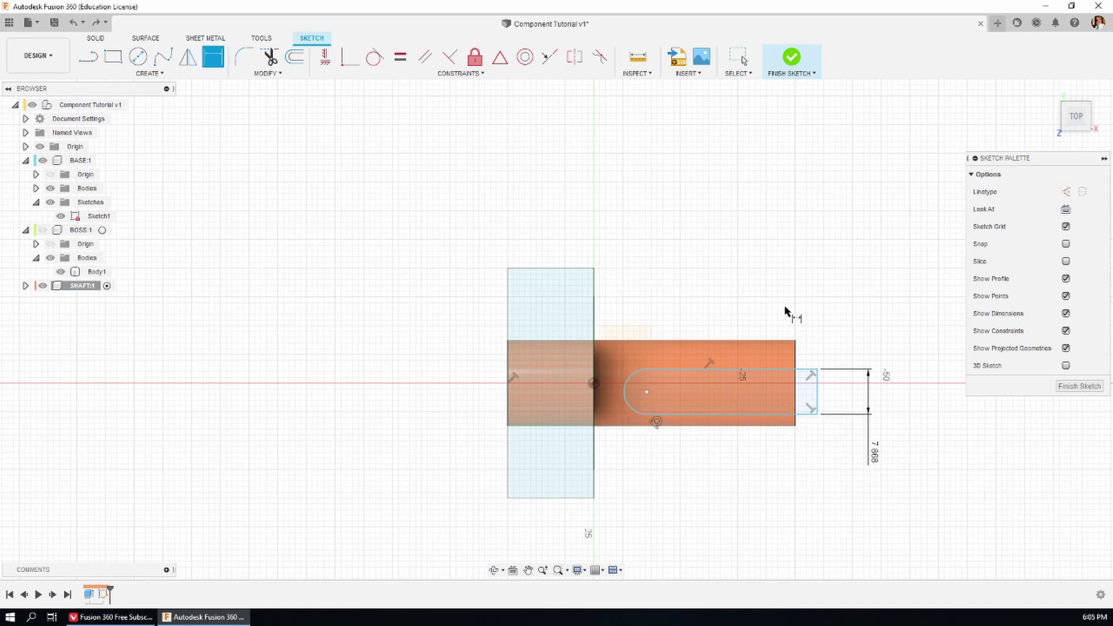
{"action": "left_click", "coordinate": [692, 371]}
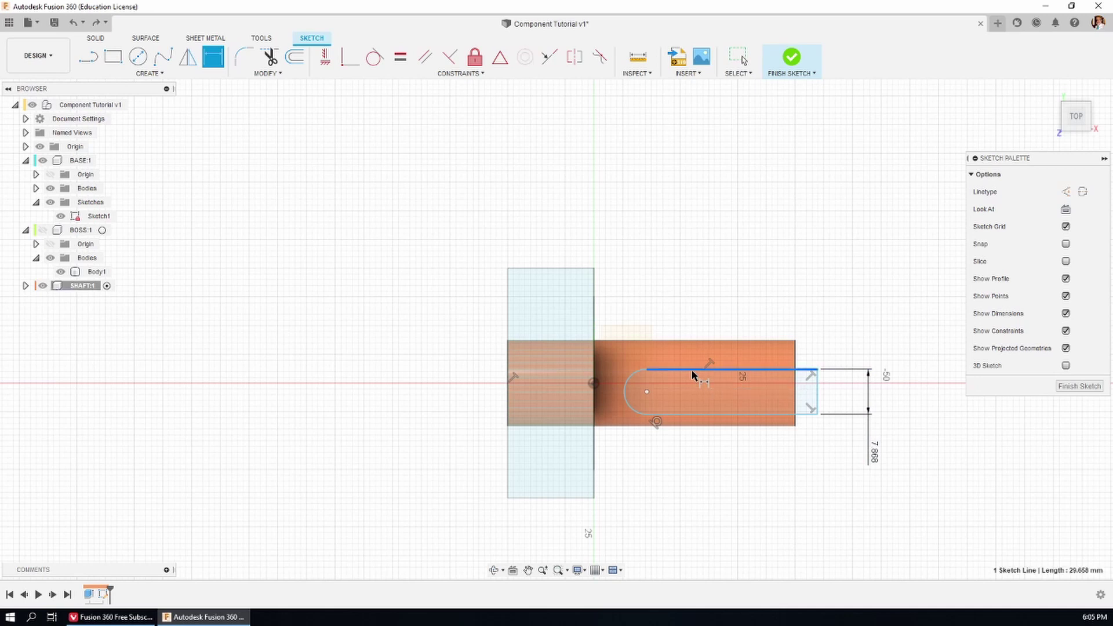
{"action": "left_click", "coordinate": [594, 384]}
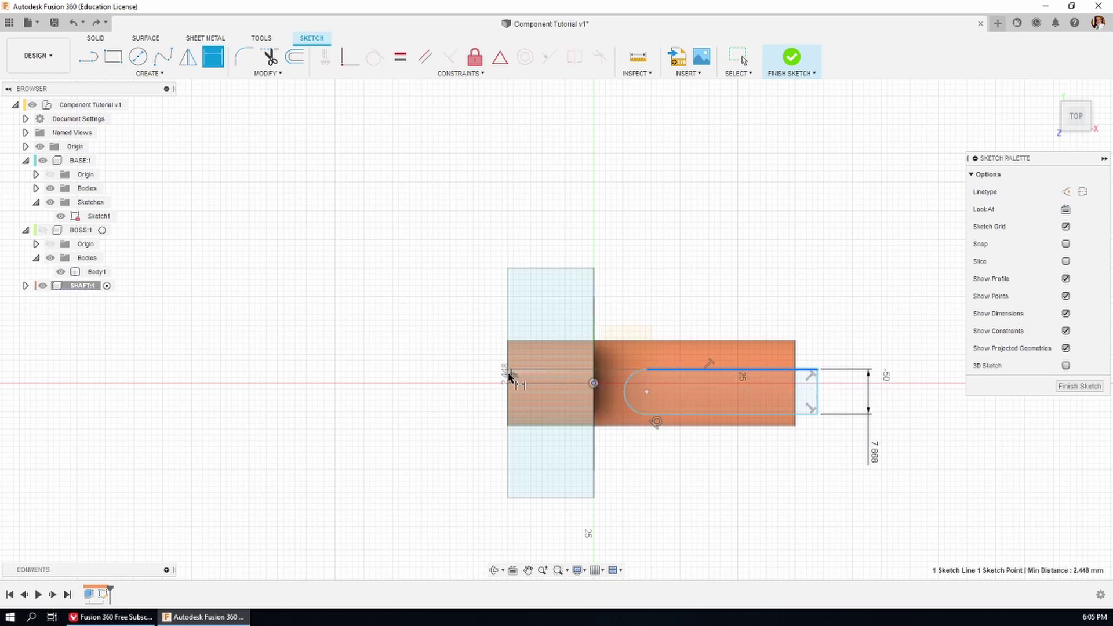
{"action": "left_click", "coordinate": [449, 348]}
{"action": "type", "text": "5"}
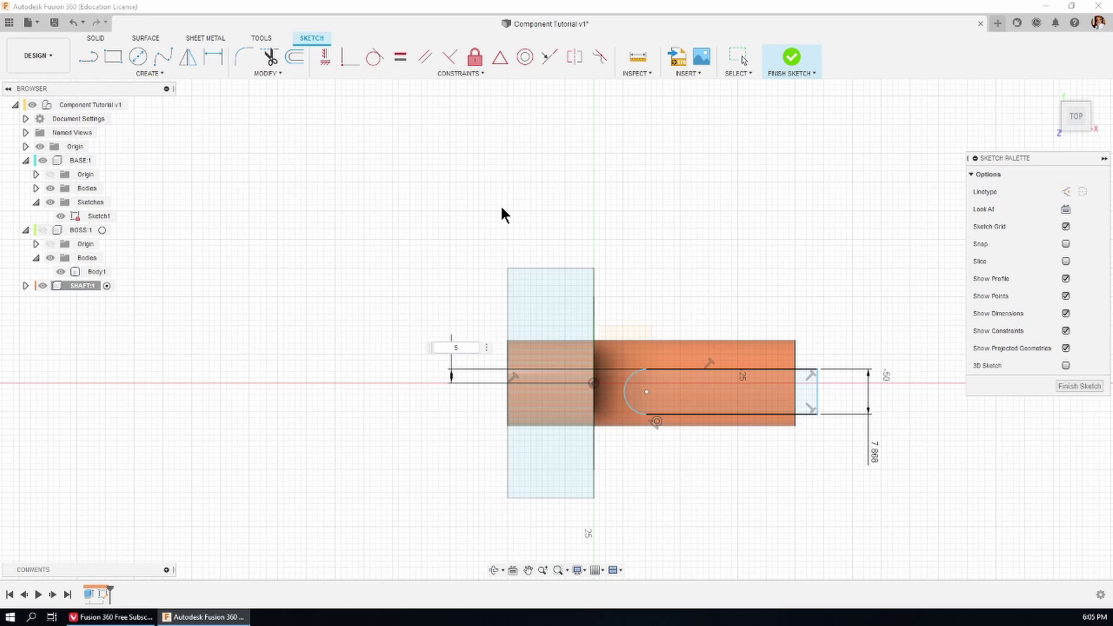
{"action": "key", "text": "Return"}
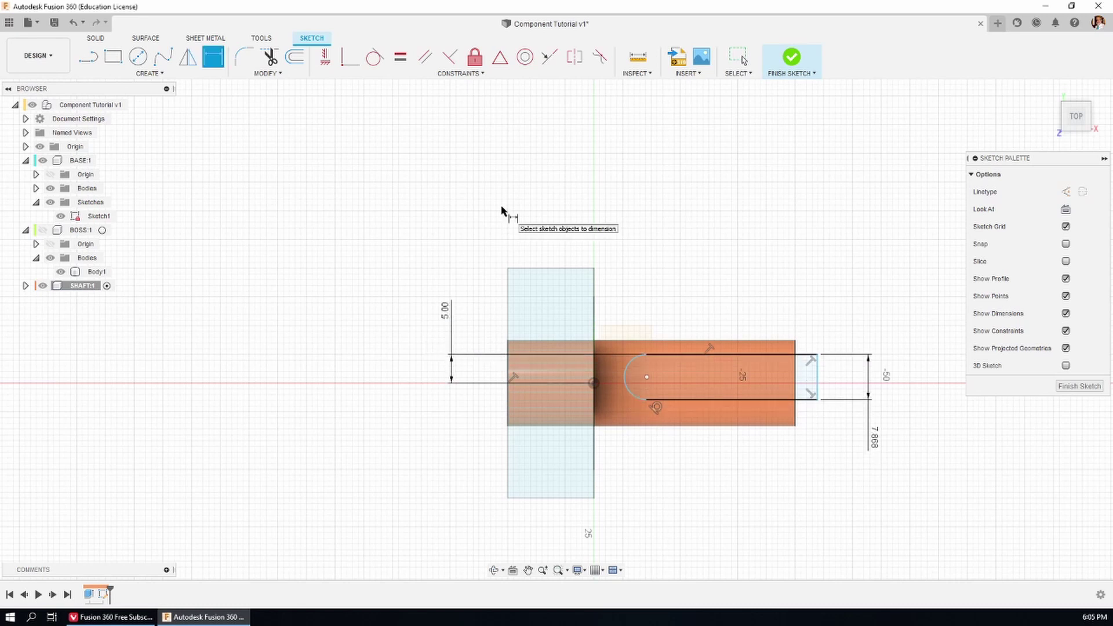
Step: Set the slot's width dimension to 10 mm
{"action": "double_click", "coordinate": [874, 440]}
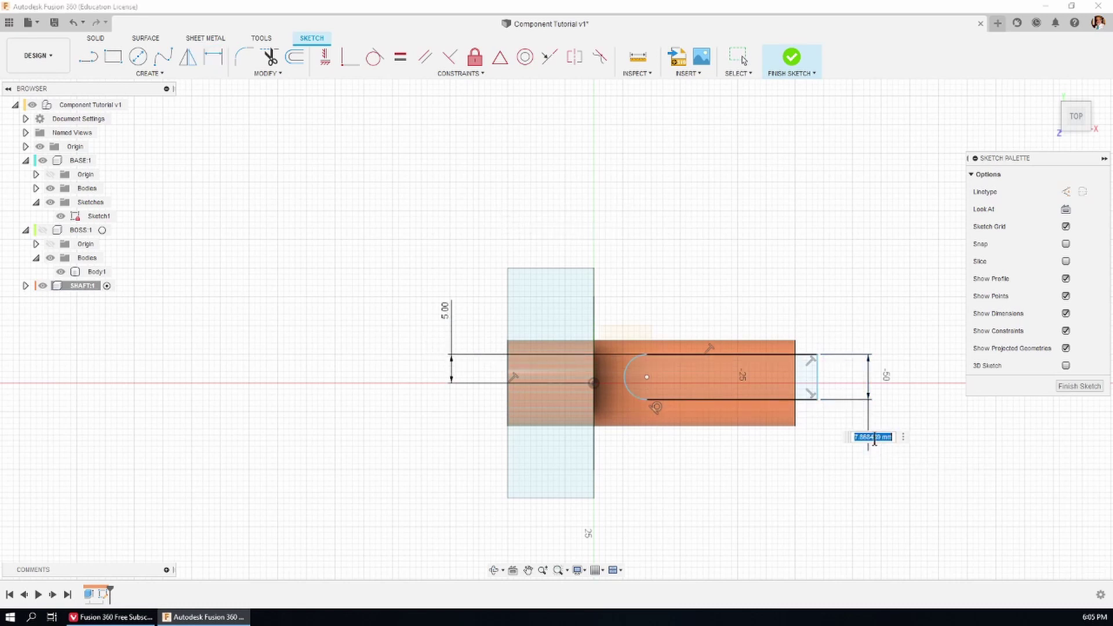
{"action": "type", "text": "10"}
{"action": "key", "text": "Return"}
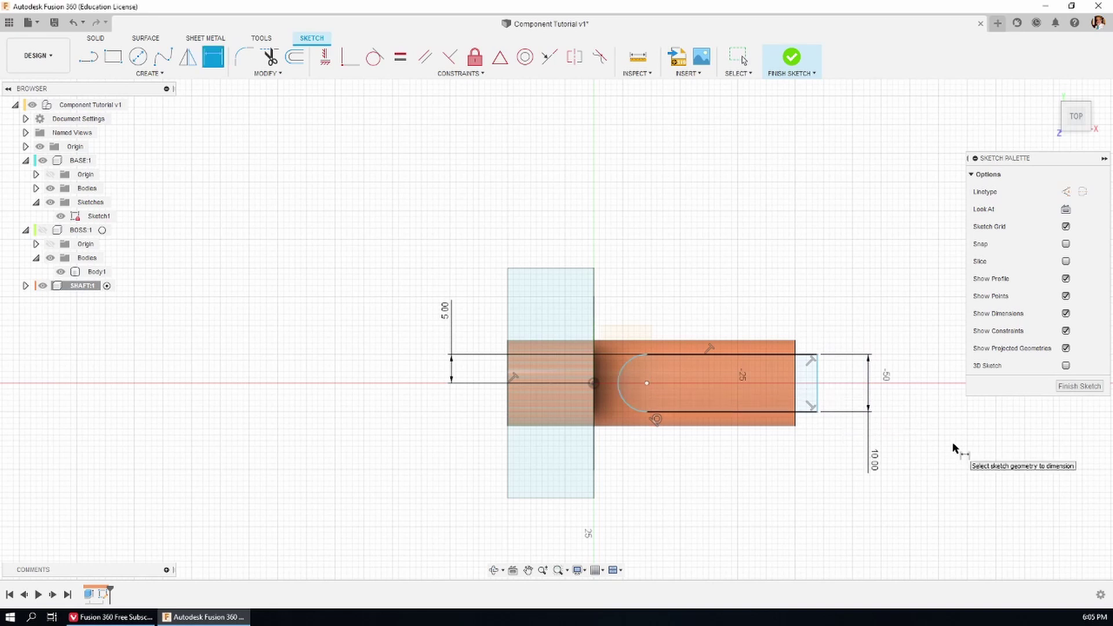
Step: Dimension the distance from the sketch origin to the center of the slot's arc as 8 mm
{"action": "left_click", "coordinate": [594, 384]}
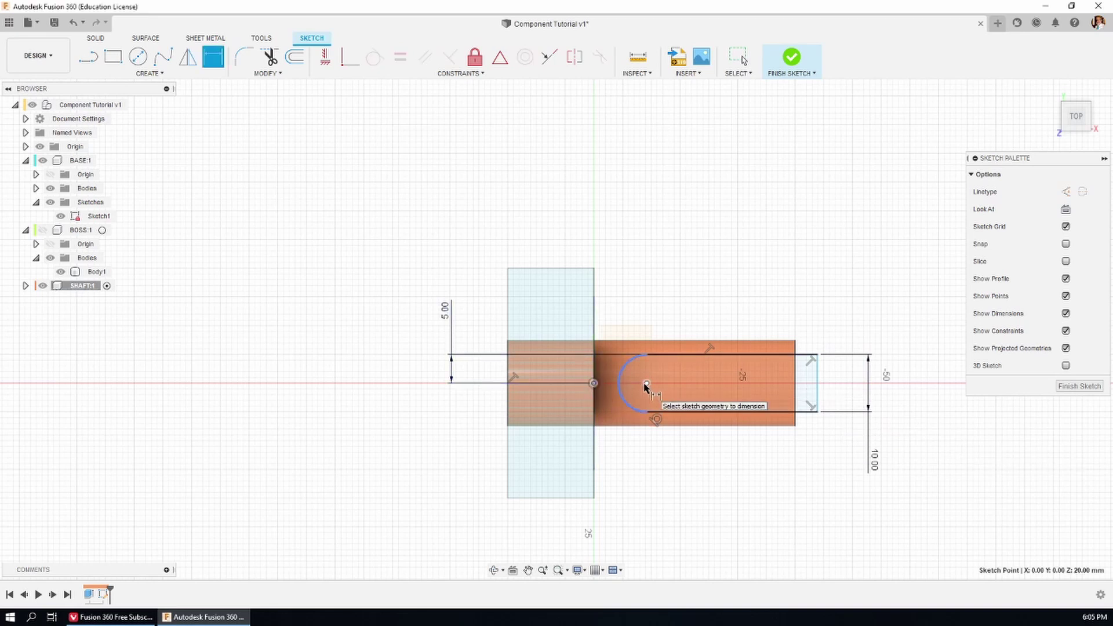
{"action": "left_click", "coordinate": [647, 383]}
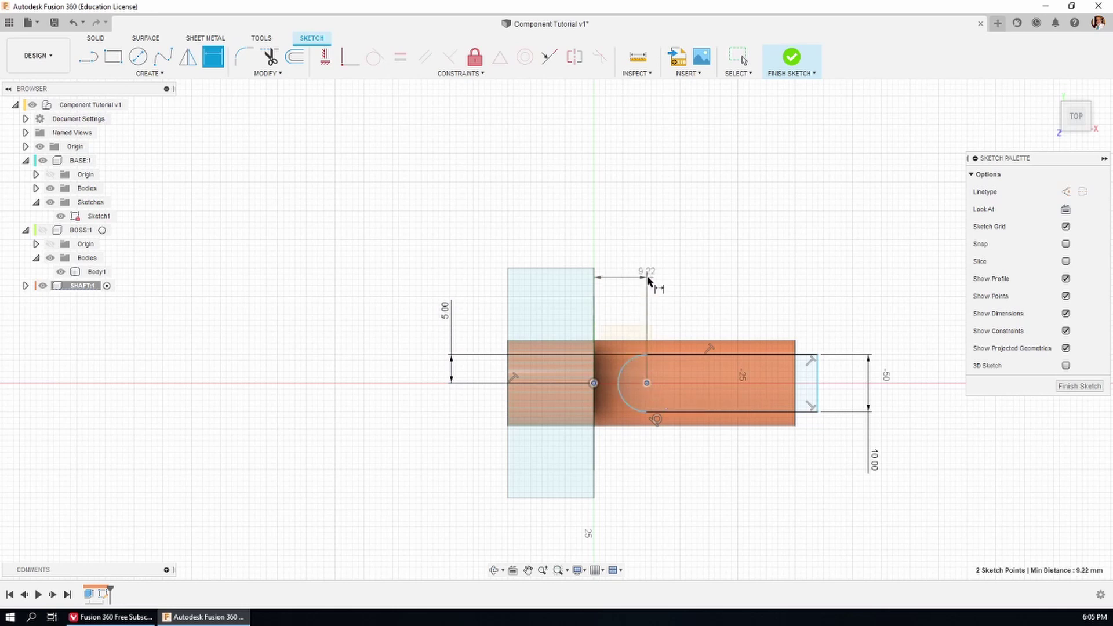
{"action": "left_click", "coordinate": [684, 291]}
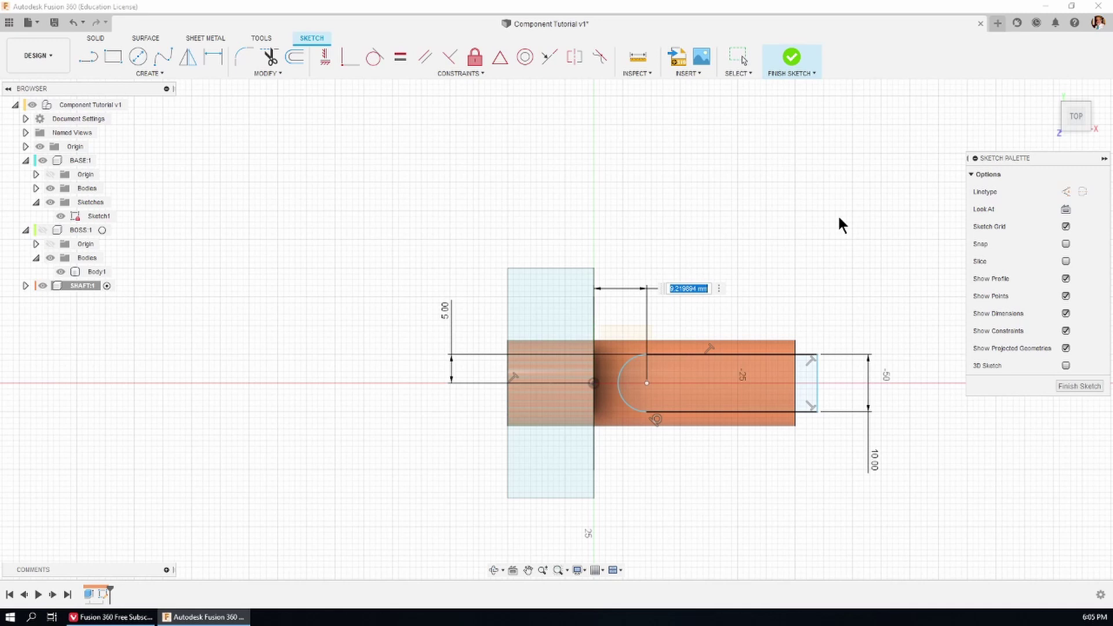
{"action": "type", "text": "8"}
{"action": "key", "text": "Return"}
Step: Make the slot's upper straight side tangent to its end arc and finish the sketch
{"action": "scroll", "coordinate": [647, 378], "scroll_direction": "up", "scroll_amount": 3}
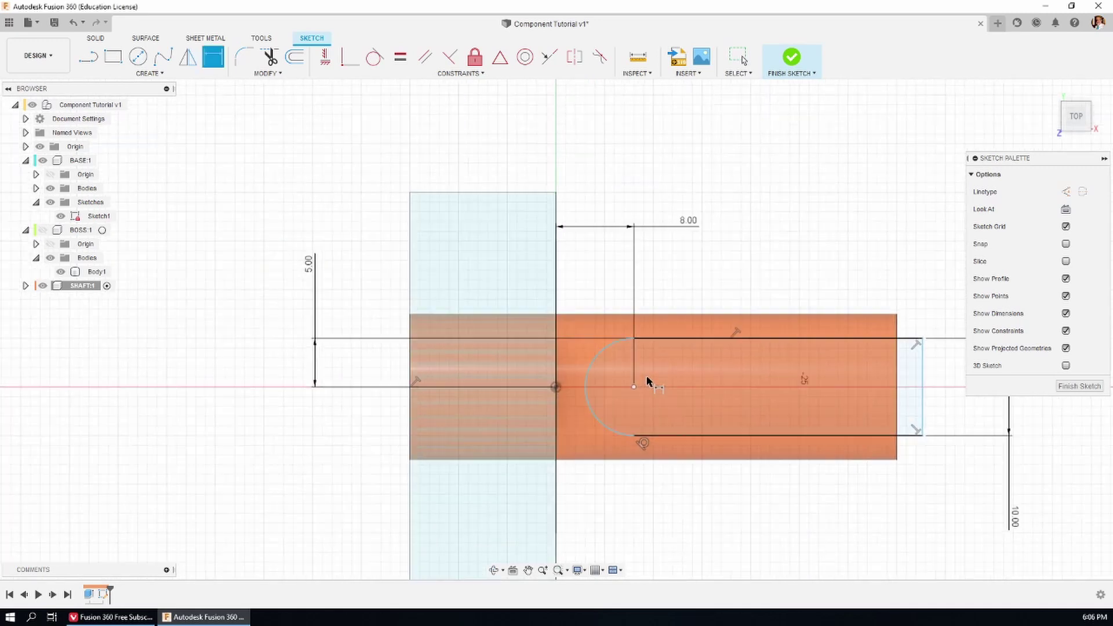
{"action": "scroll", "coordinate": [648, 378], "scroll_direction": "up", "scroll_amount": 1}
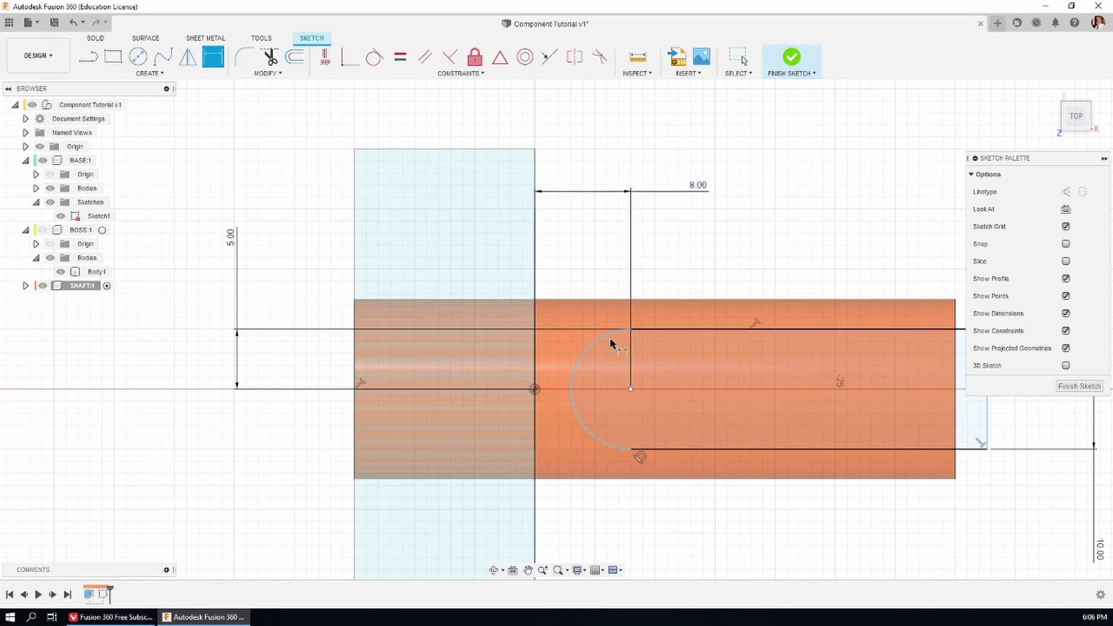
{"action": "left_click", "coordinate": [374, 59]}
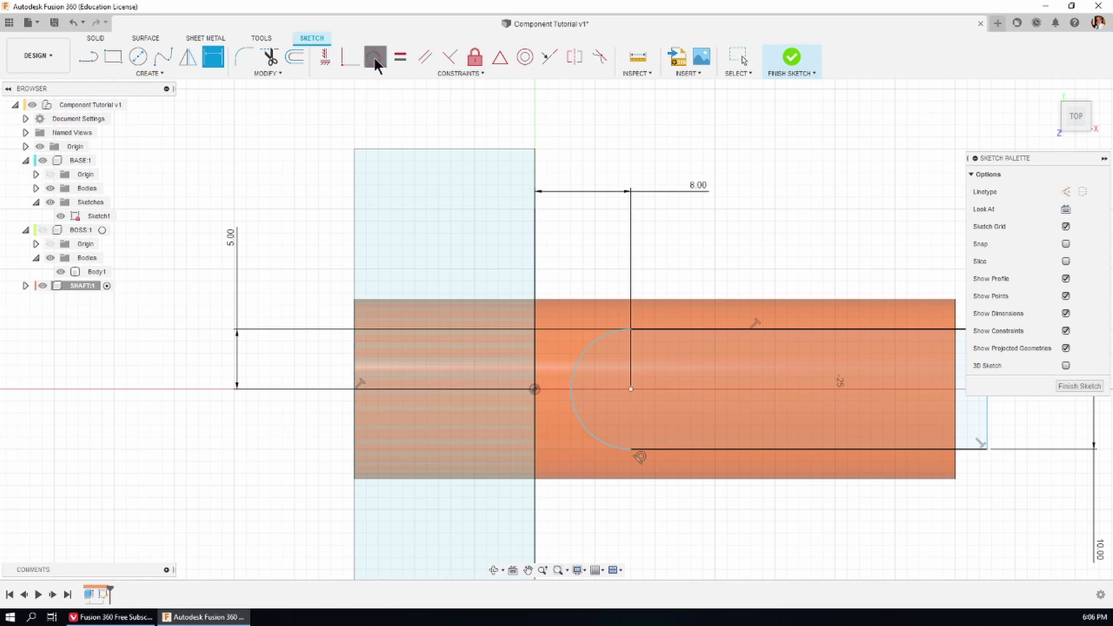
{"action": "left_click", "coordinate": [667, 329]}
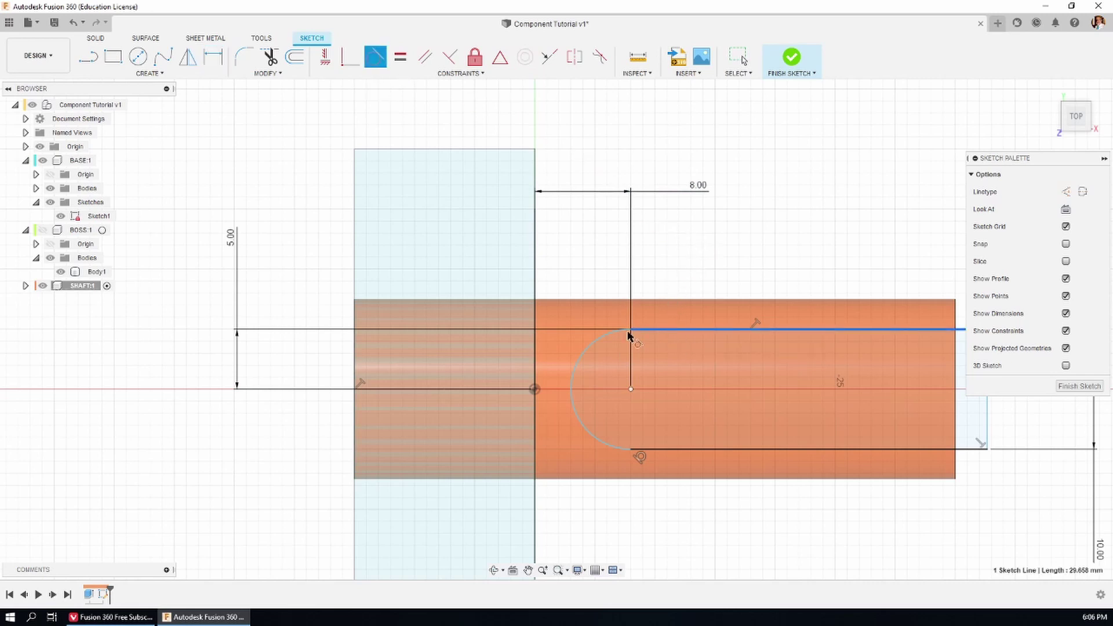
{"action": "left_click", "coordinate": [581, 353]}
{"action": "scroll", "coordinate": [423, 251], "scroll_direction": "down", "scroll_amount": 3}
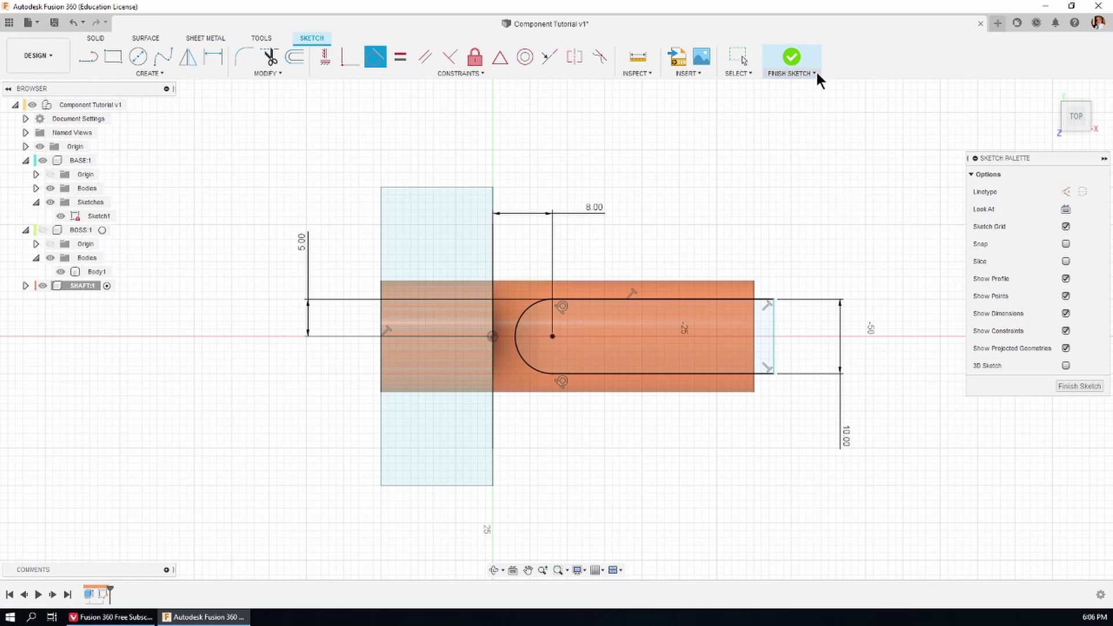
{"action": "left_click", "coordinate": [791, 64]}
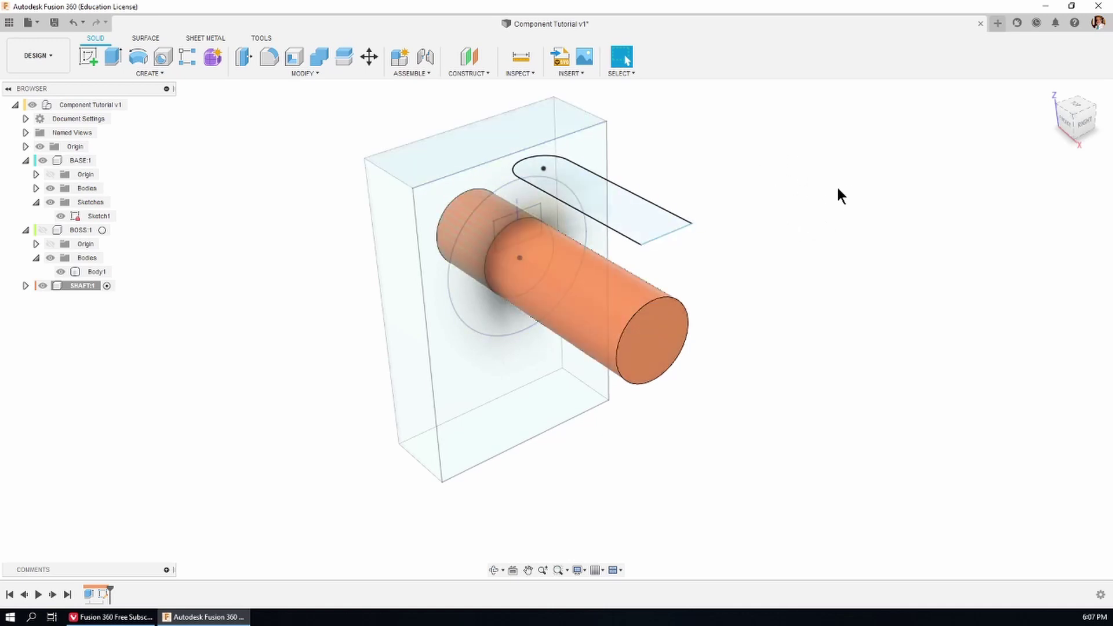
Step: Extrude the slot profile by -17 mm as a cut to form the keyway in the shaft
{"action": "key", "text": "e"}
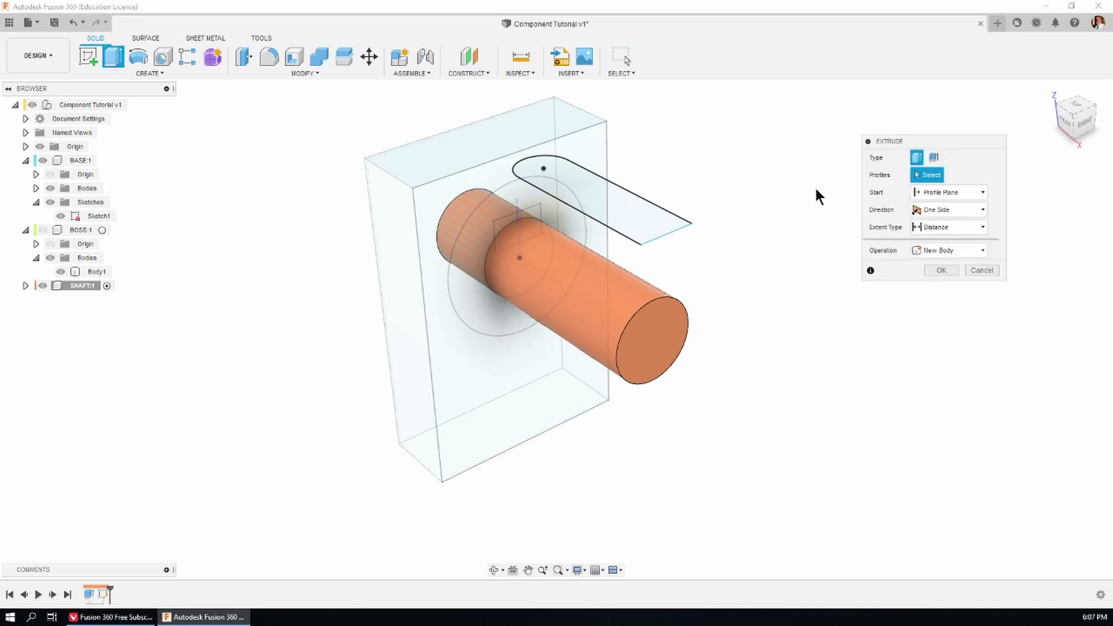
{"action": "left_click", "coordinate": [601, 203]}
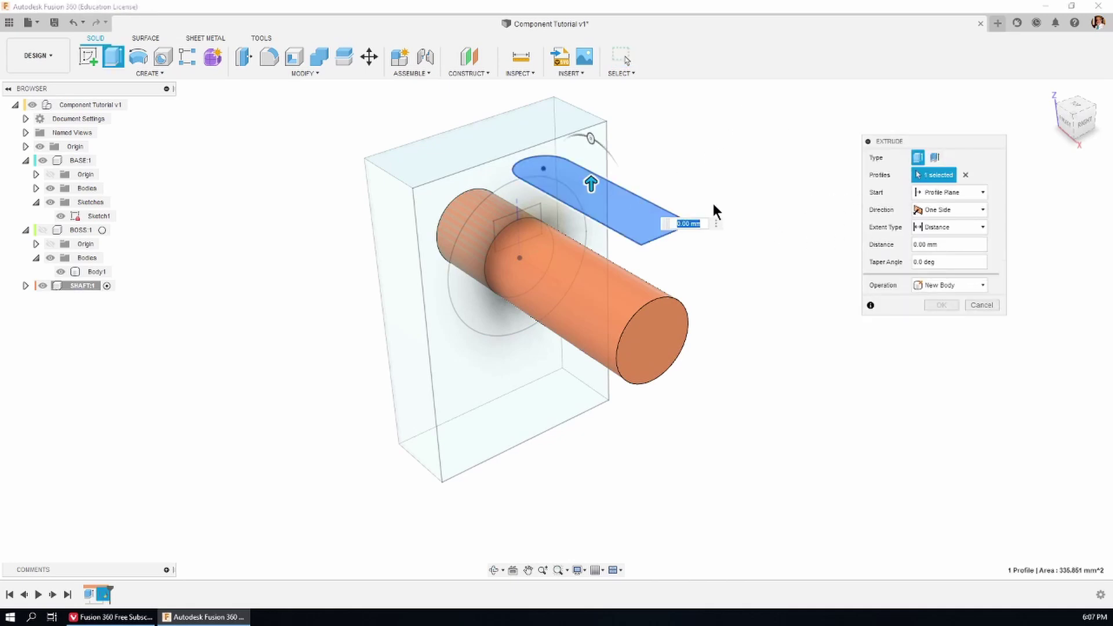
{"action": "left_click", "coordinate": [949, 243]}
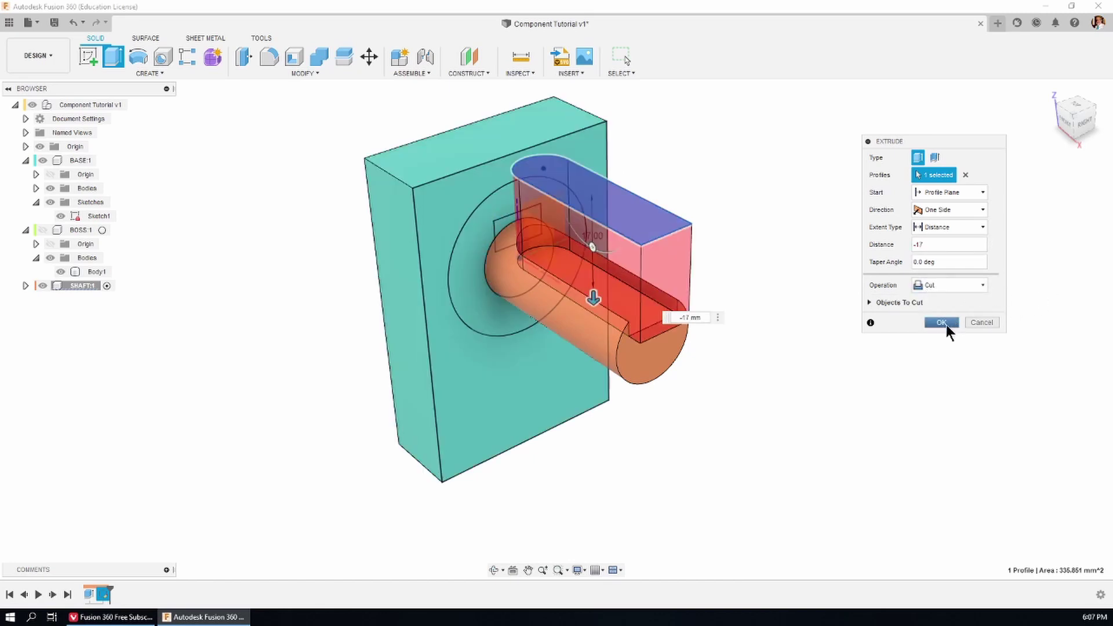
{"action": "left_click", "coordinate": [941, 323]}
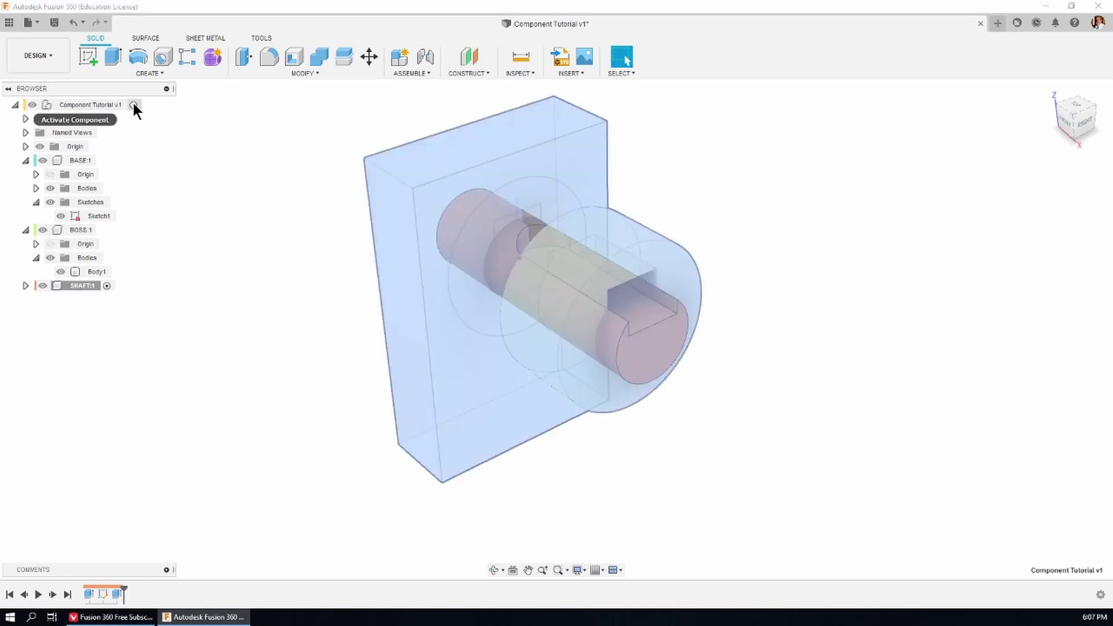
Step: Activate the top-level component, Component Tutorial v1, and view the whole assembly from another angle
{"action": "left_click", "coordinate": [134, 105]}
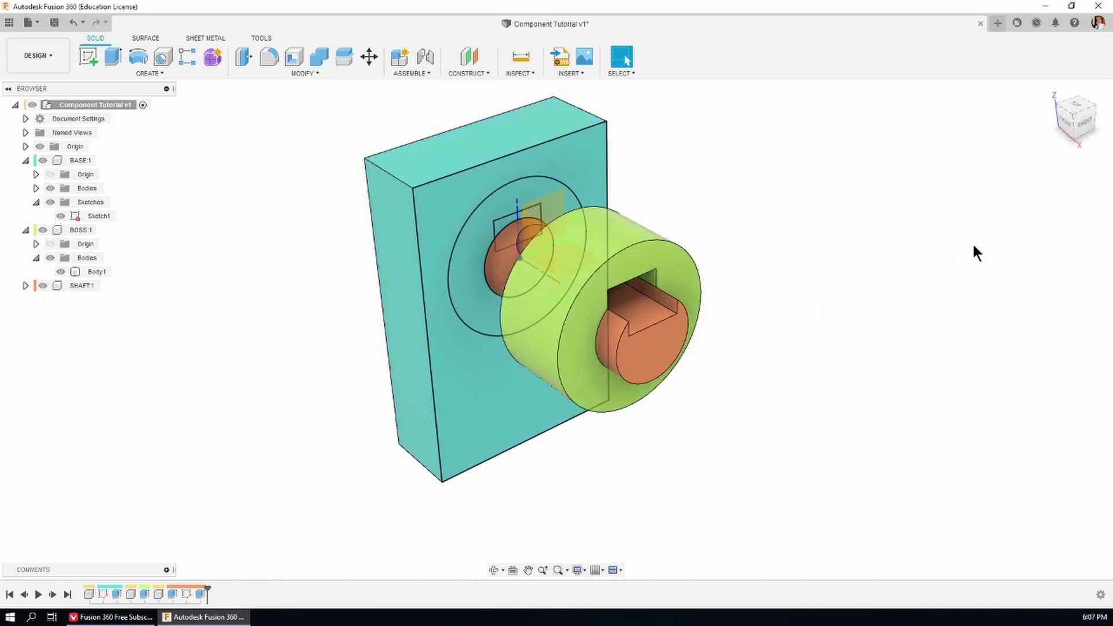
{"action": "left_click", "coordinate": [494, 569]}
{"action": "mouse_move", "coordinate": [817, 271]}
{"action": "left_mouse_down"}
{"action": "mouse_move", "coordinate": [758, 255]}
{"action": "mouse_move", "coordinate": [704, 273]}
{"action": "mouse_move", "coordinate": [693, 255]}
{"action": "mouse_move", "coordinate": [793, 251]}
{"action": "mouse_move", "coordinate": [892, 216]}
{"action": "mouse_move", "coordinate": [770, 242]}
{"action": "mouse_move", "coordinate": [842, 251]}
{"action": "mouse_move", "coordinate": [833, 261]}
{"action": "left_mouse_up"}
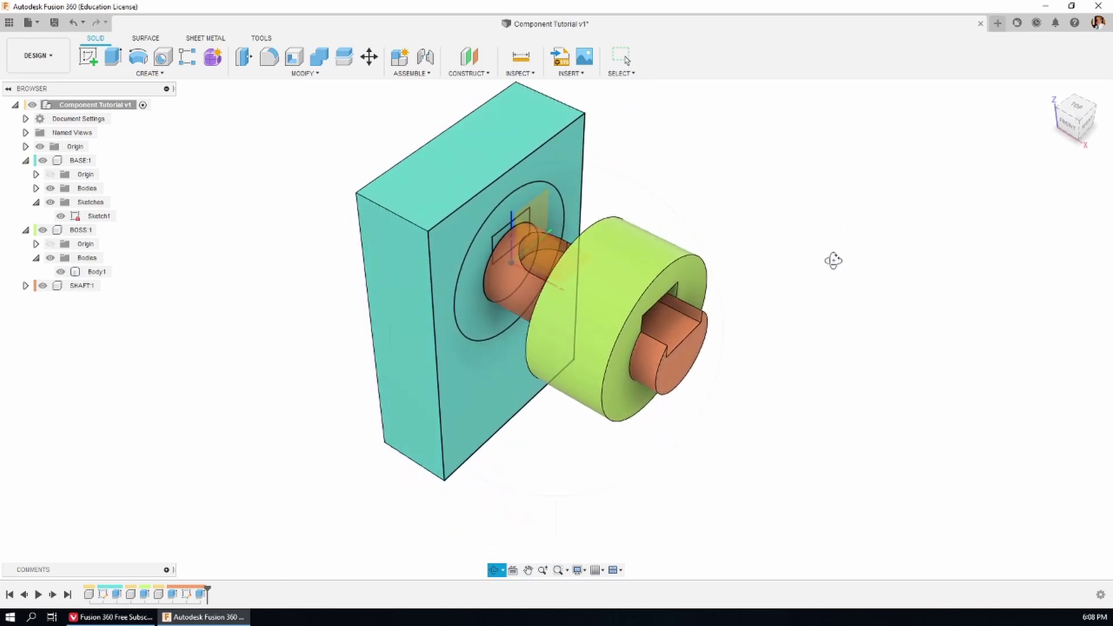